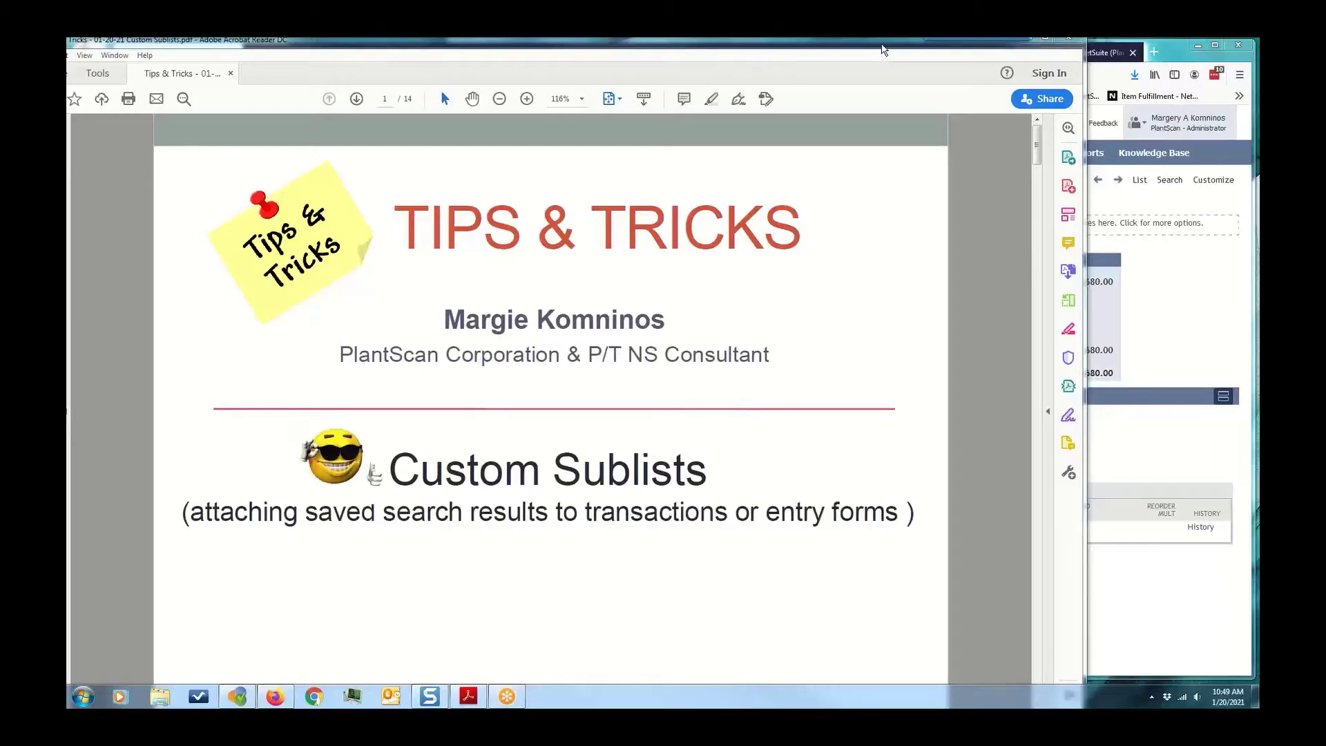
- Move the Acrobat window aside to reveal the NetSuite invoice in the browser
drag(884, 53, 1013, 50)
- Open the invoice's linked sales order 2057-2019 in a new browser tab
click(109, 296)
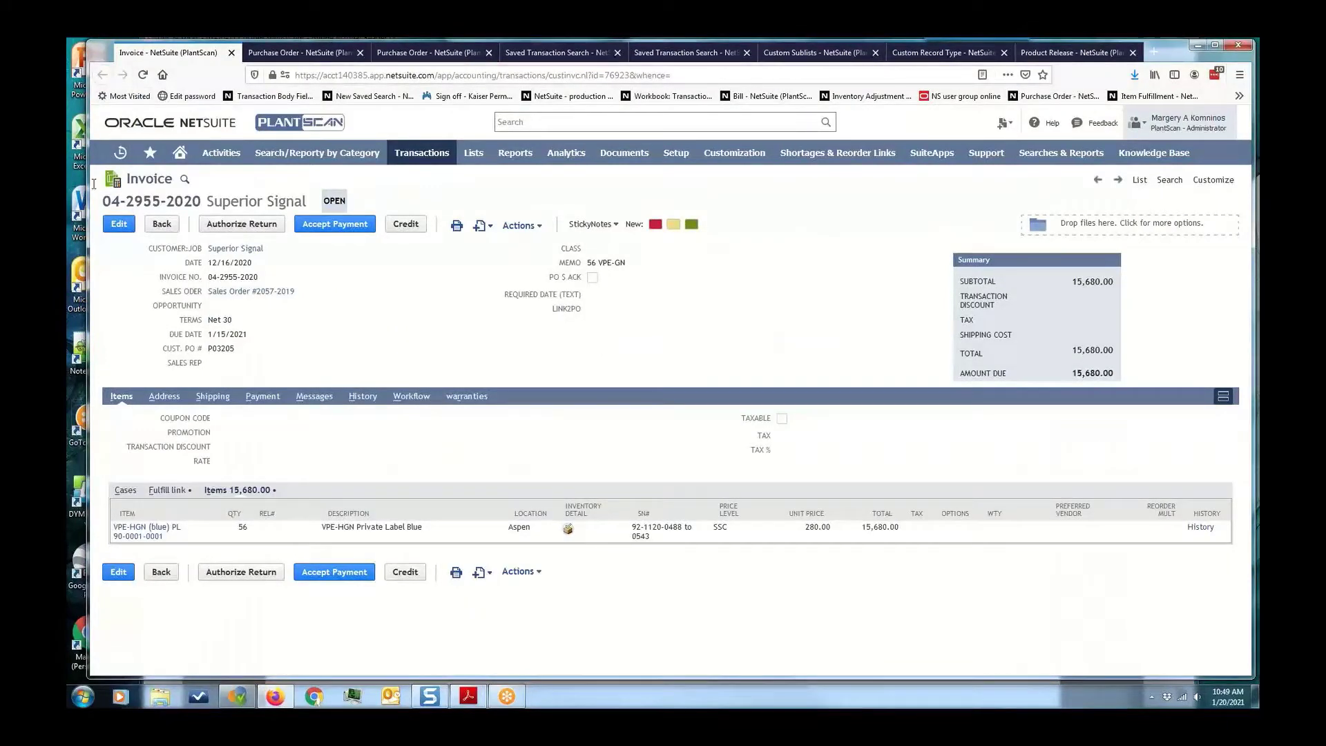
mouse_move(221, 153)
right_click(259, 295)
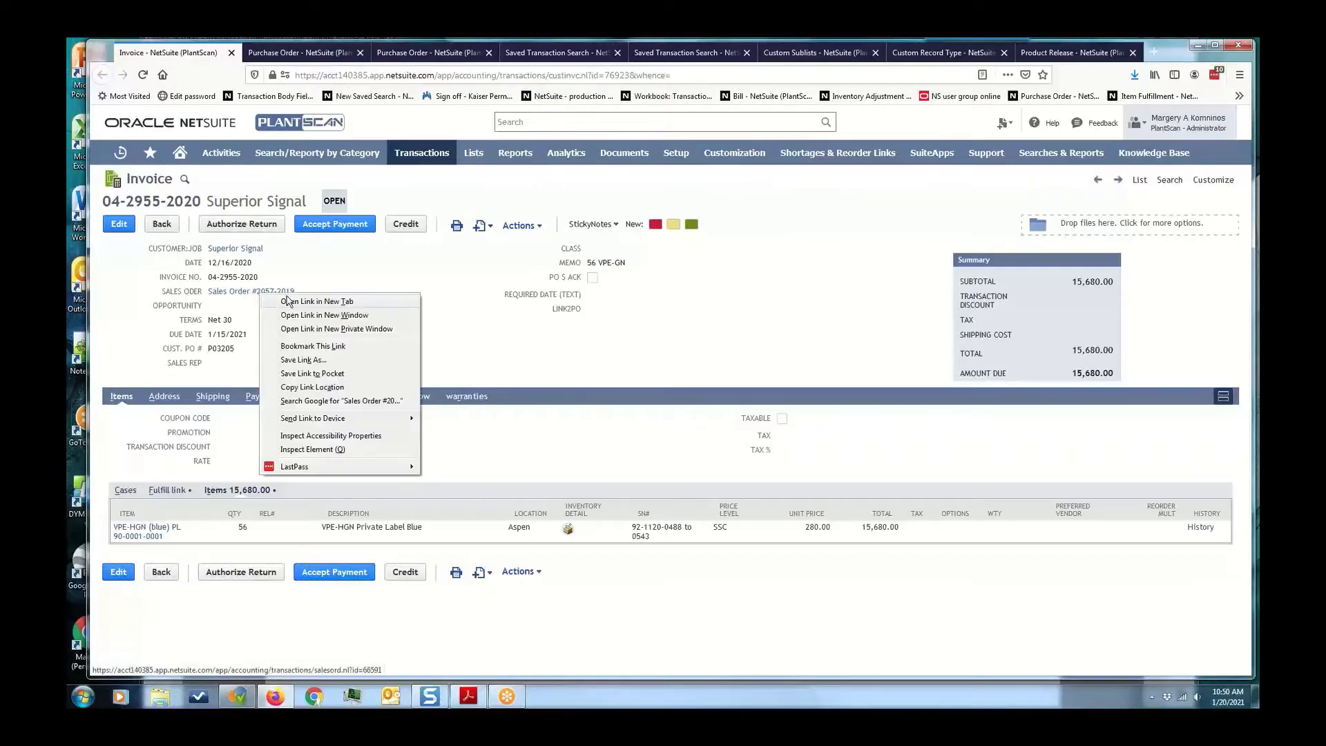
click(290, 301)
click(293, 53)
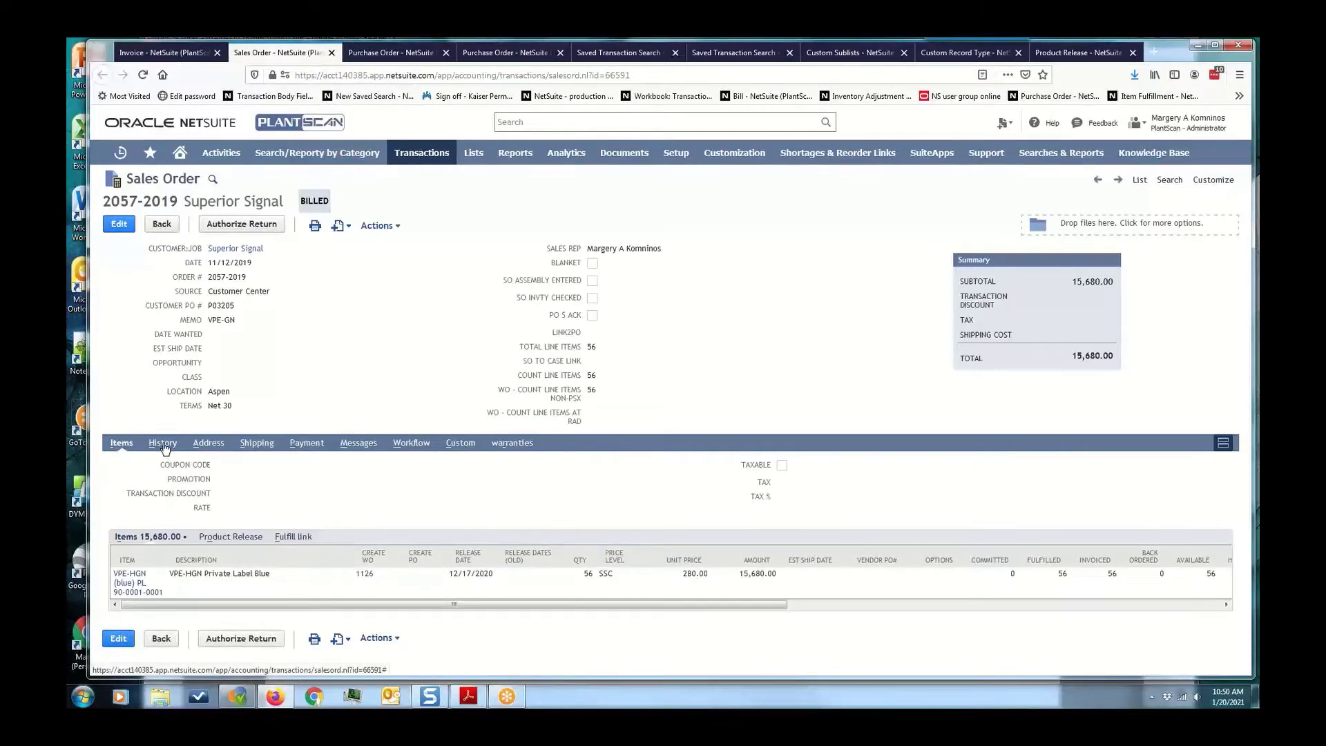
click(164, 445)
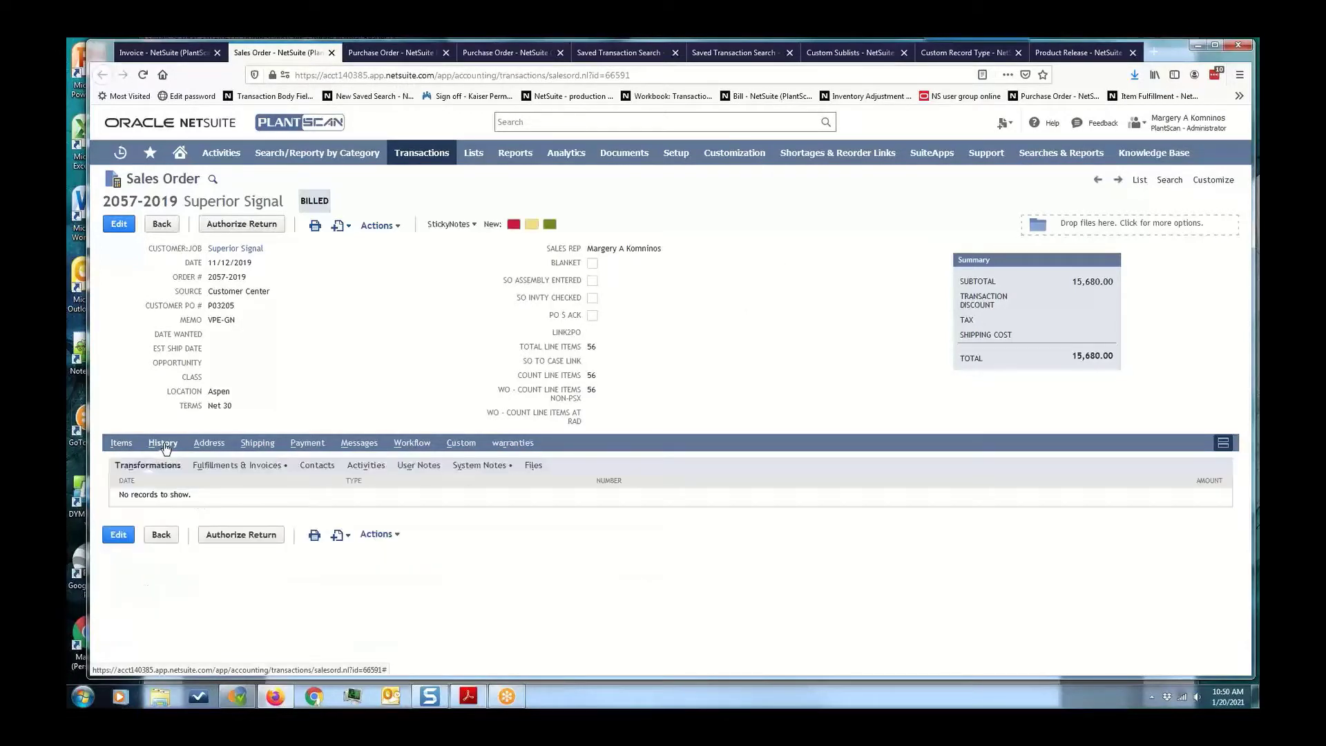
click(243, 468)
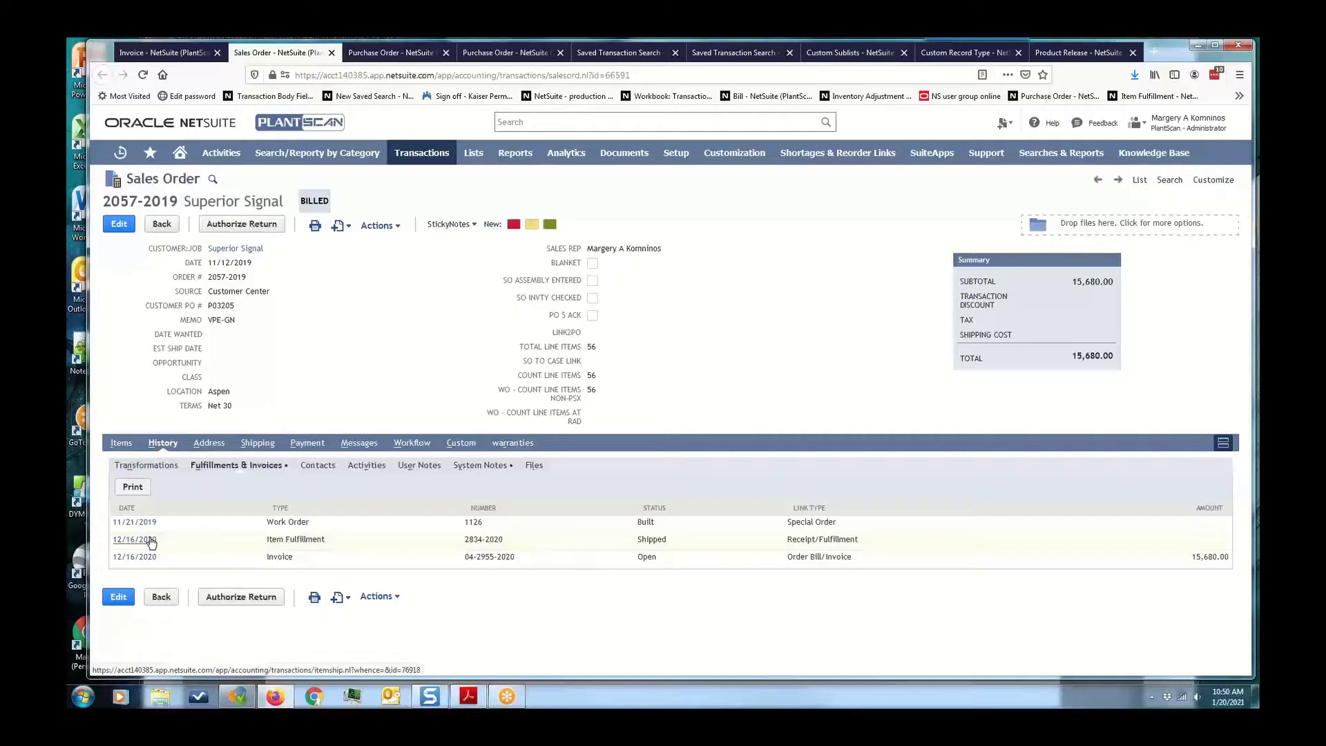
click(165, 53)
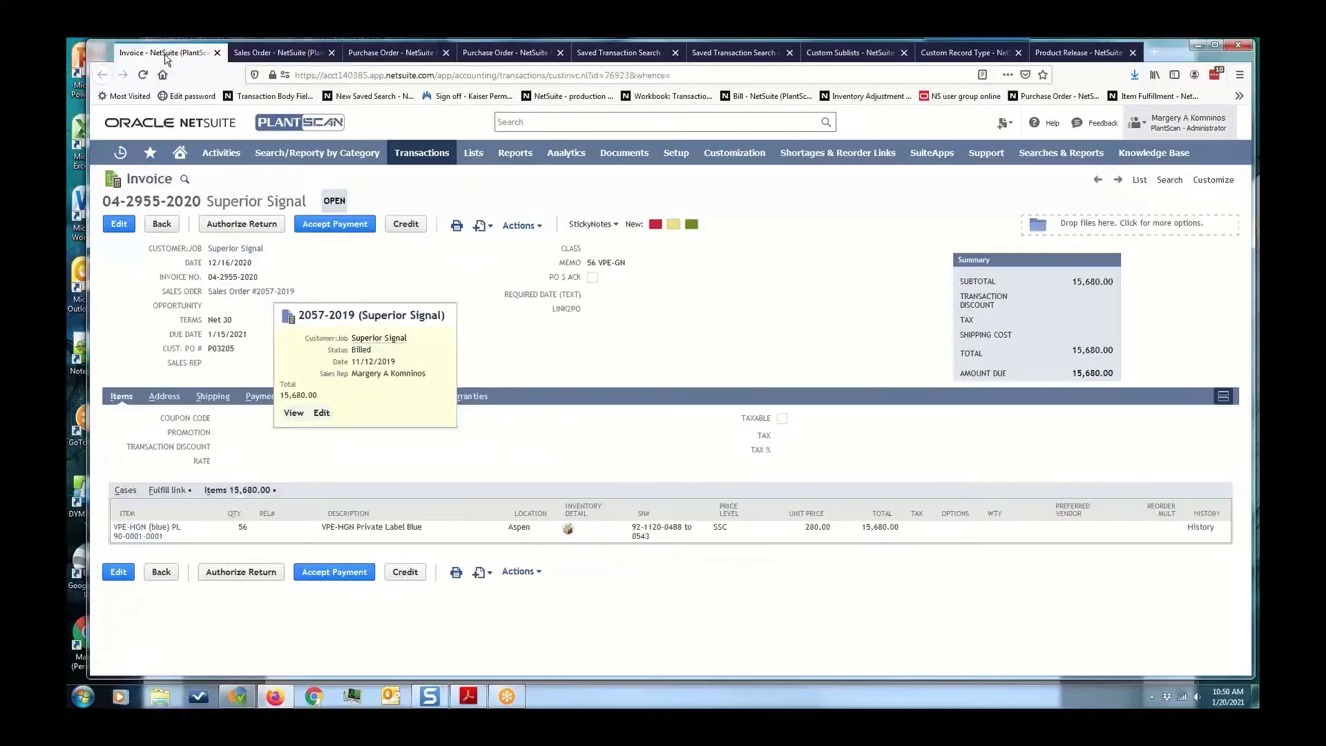
click(784, 292)
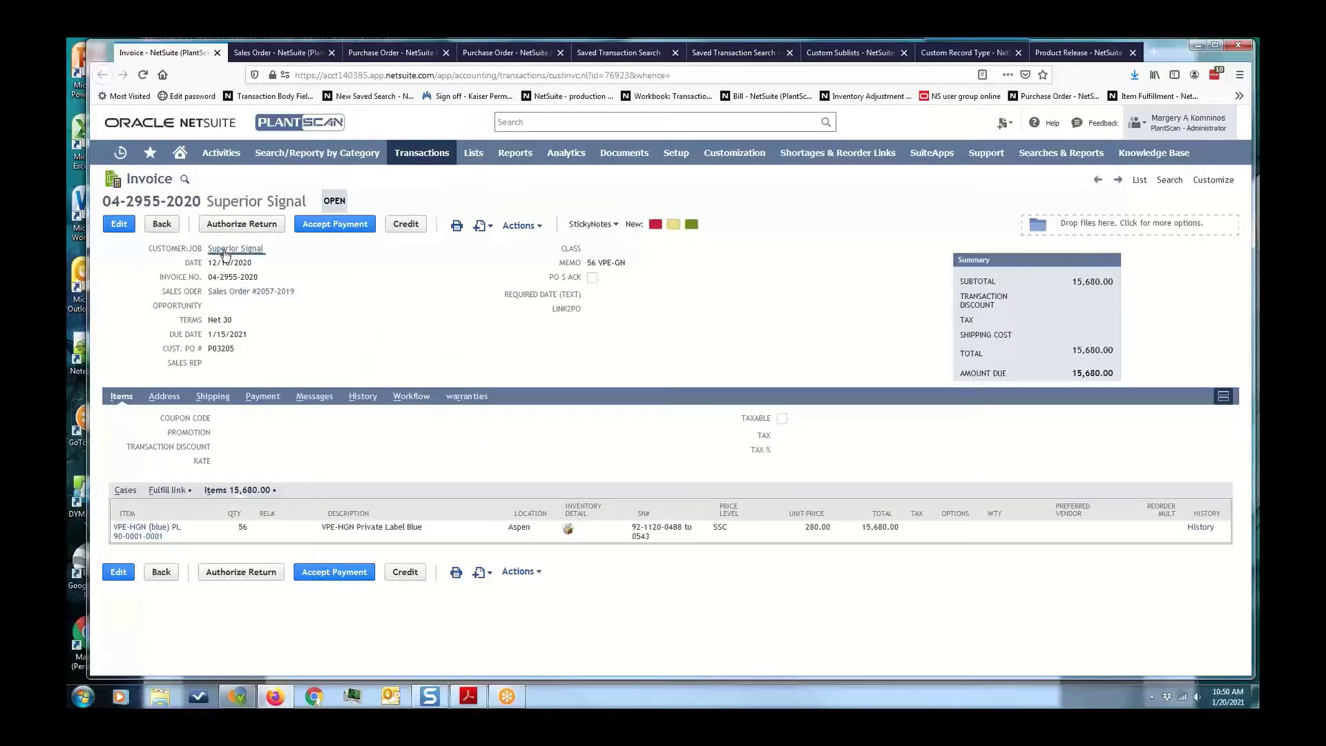
- Check the invoice's Fulfill link sublist and Sales Order field help, then switch to the purchase order tab
click(169, 491)
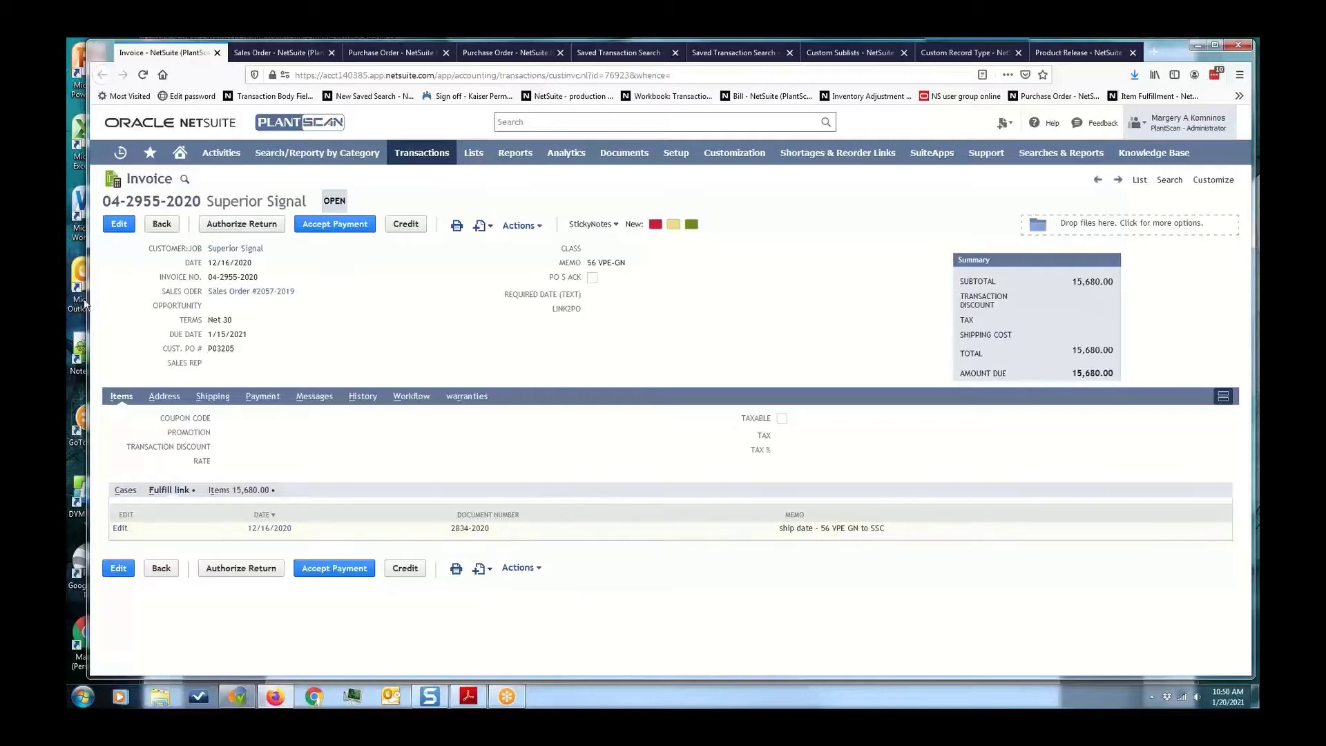
click(179, 293)
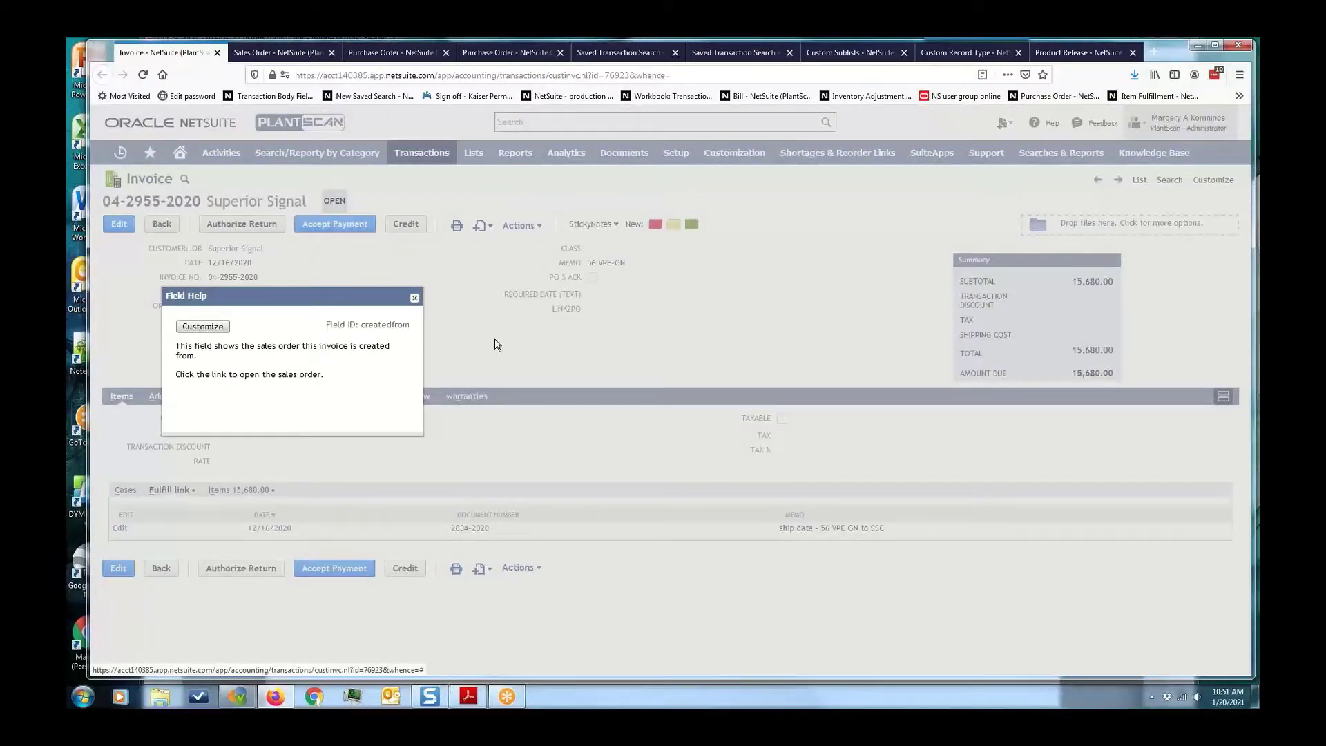
click(415, 299)
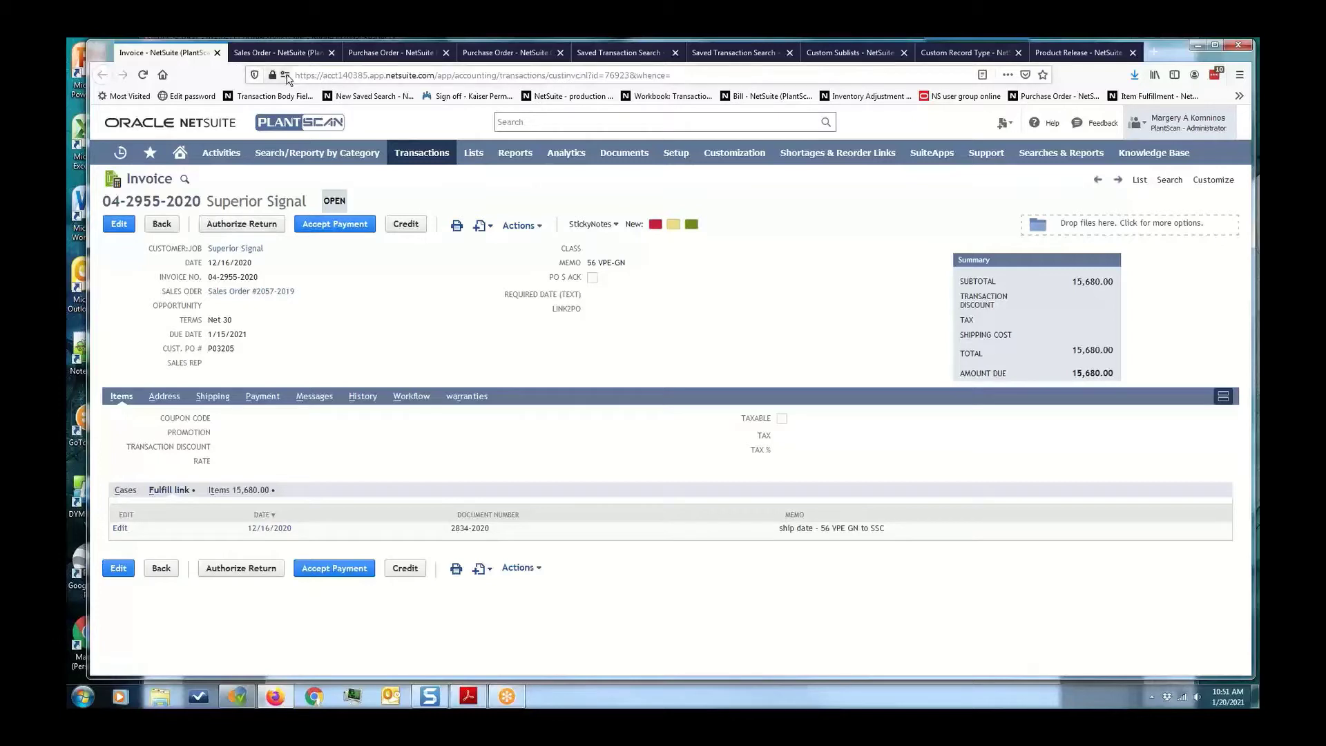
click(422, 54)
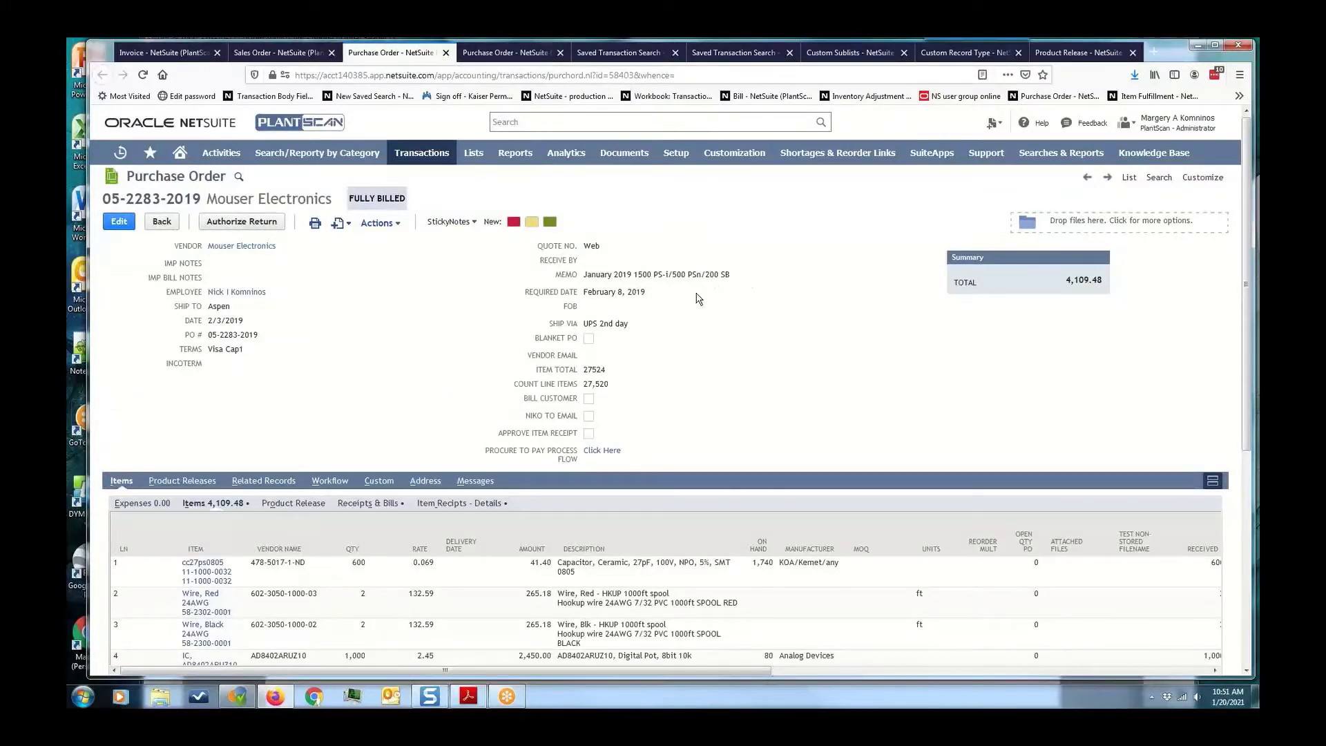
- Compare the PO's standard Related Records receipts and bills with its custom Receipts & Bills sublist
scroll(622, 387, down, 1)
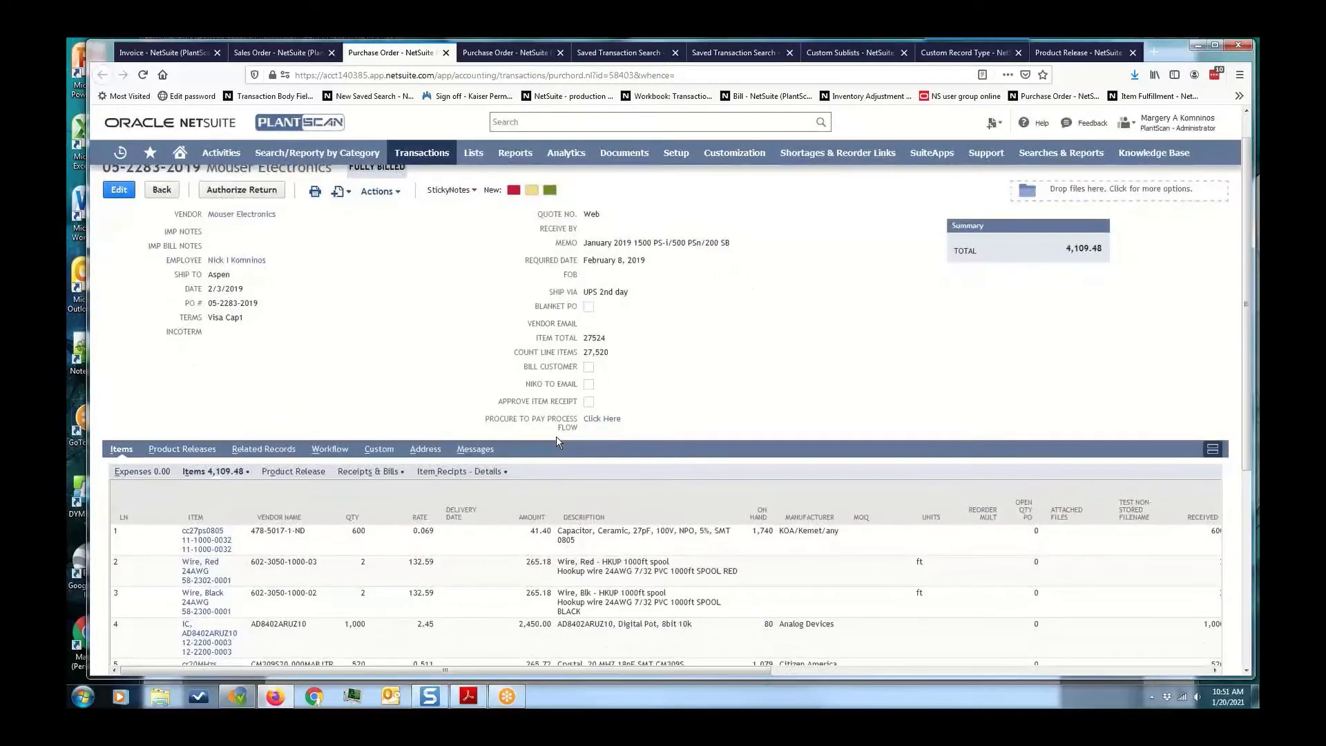
scroll(557, 437, down, 1)
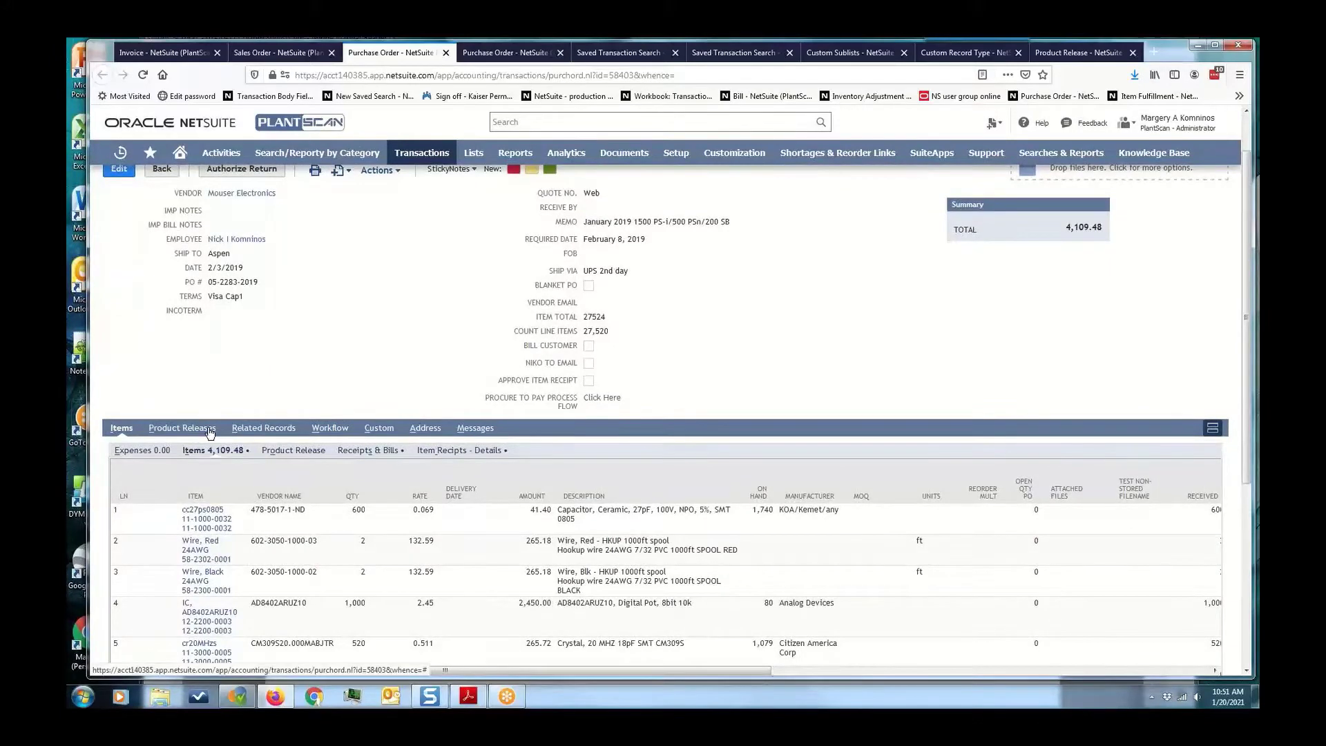
click(286, 430)
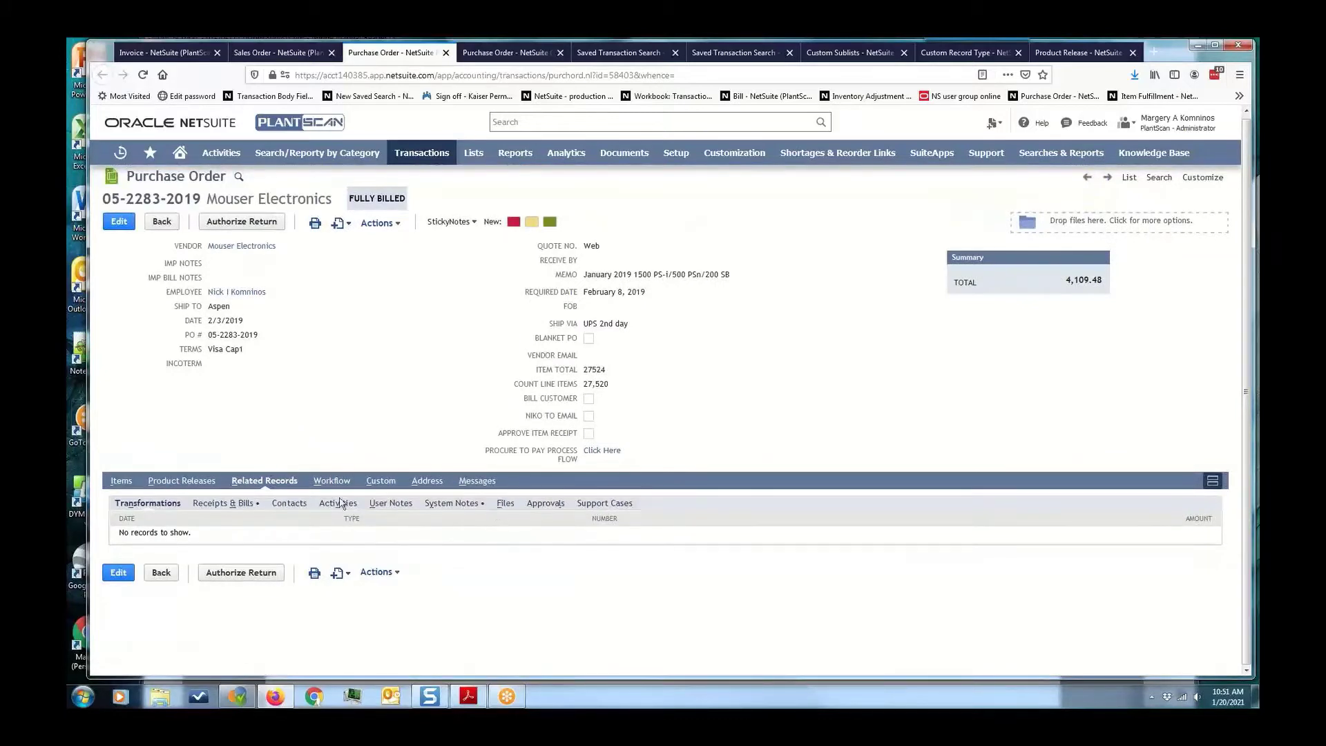
click(243, 506)
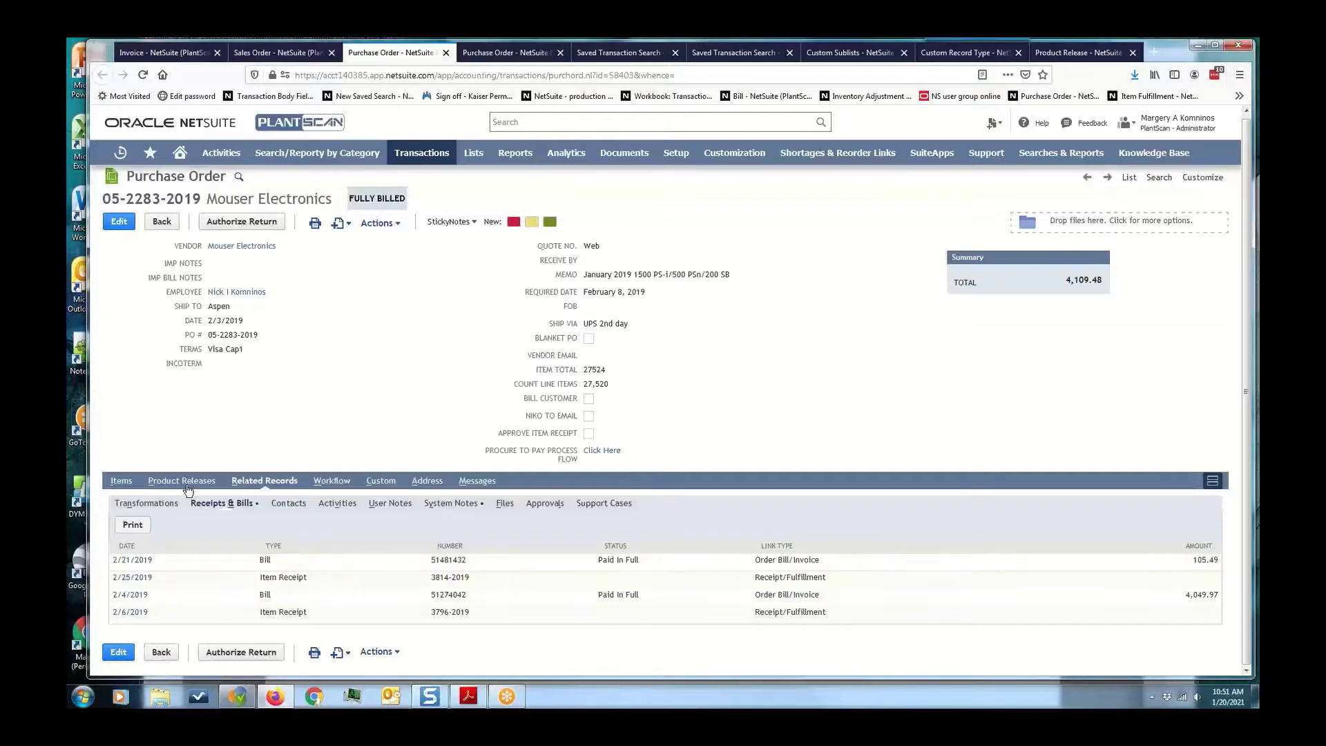
click(121, 481)
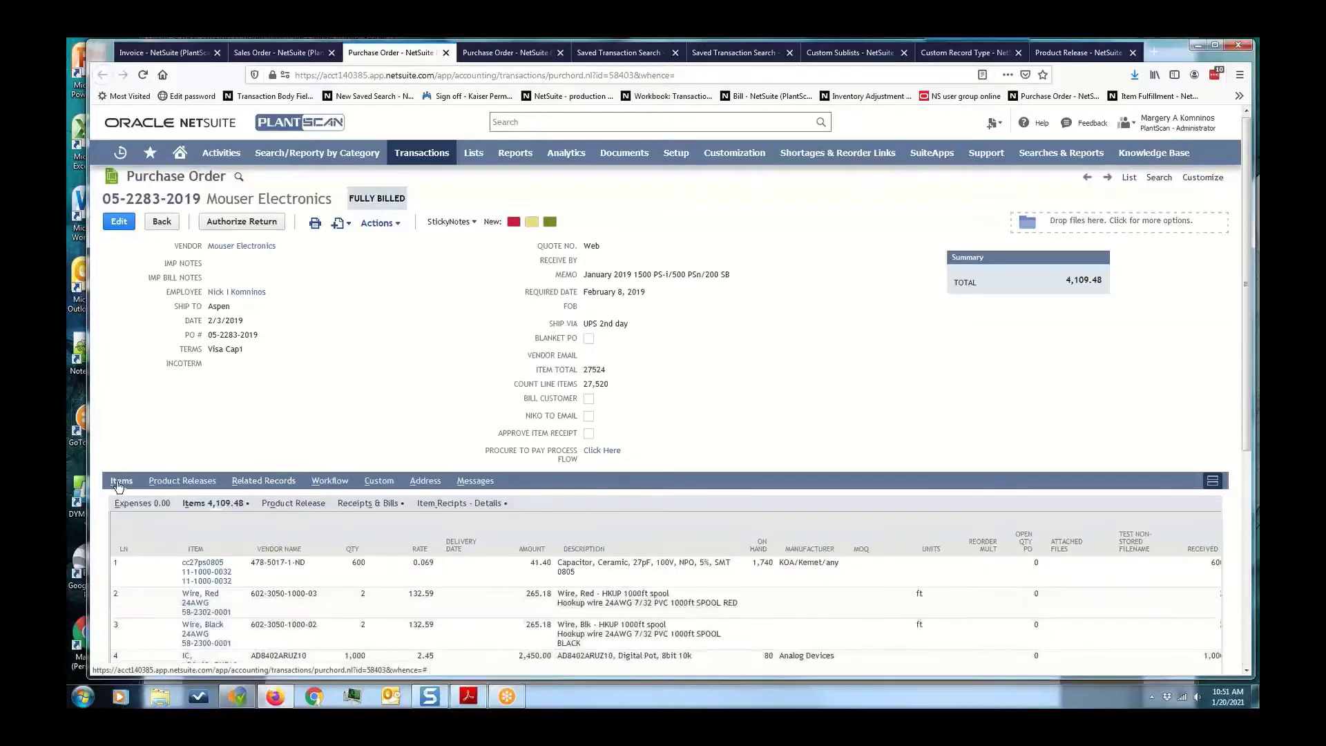
click(378, 510)
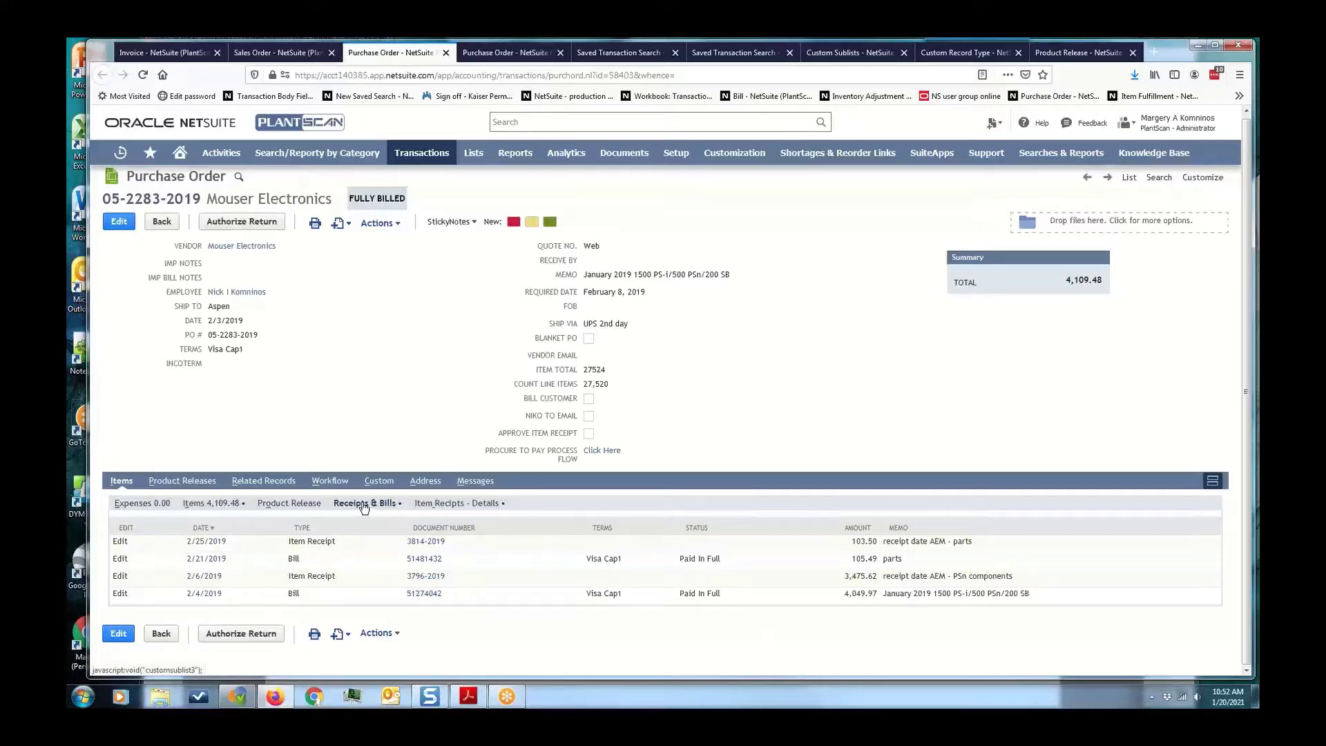
- Show the Item Receipts - Details sublist with items and quantities from receipts 3814-2019 and 3796-2019
click(437, 509)
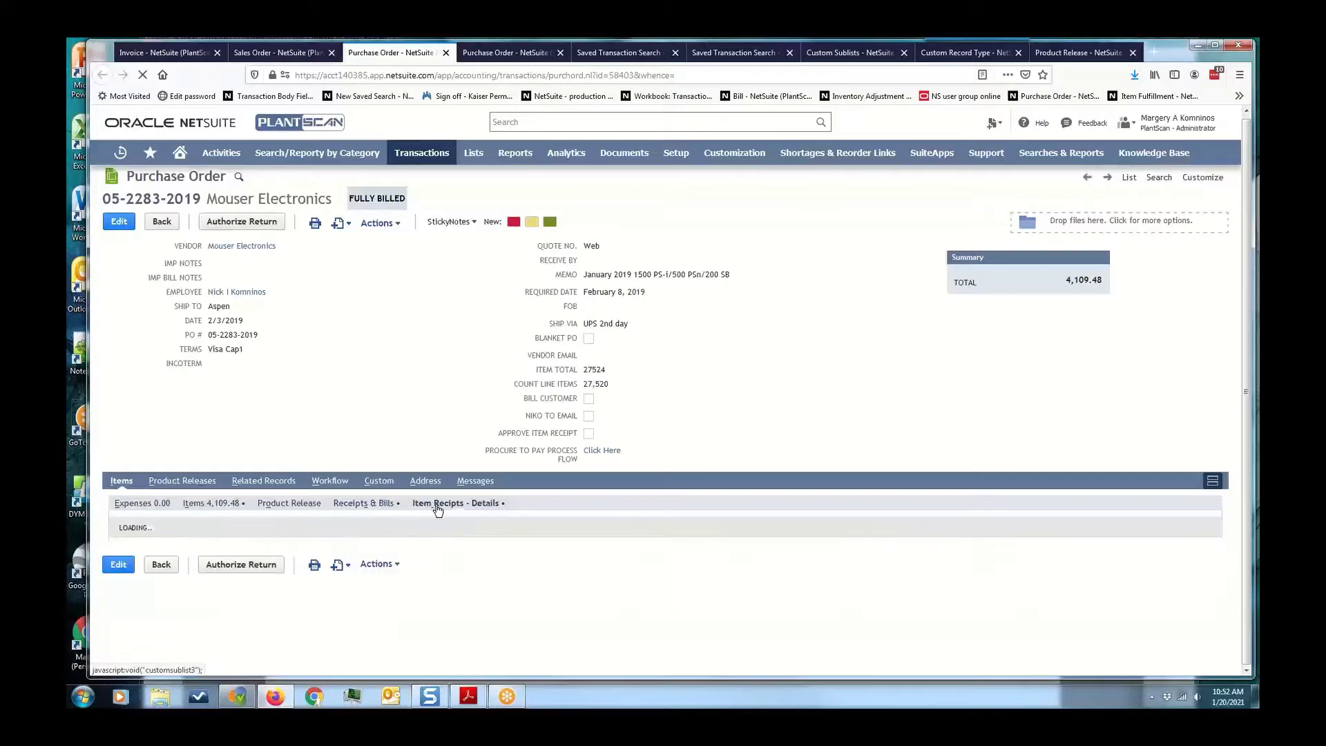
click(359, 503)
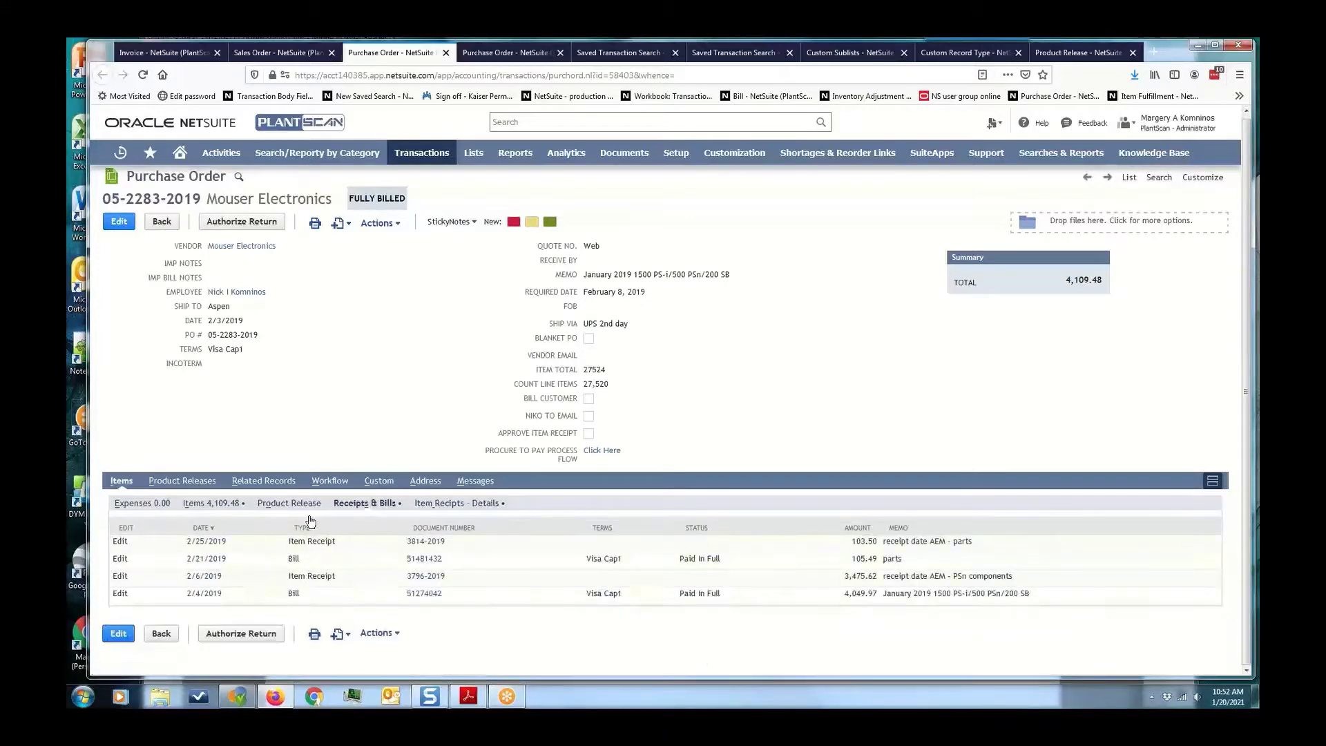
click(459, 509)
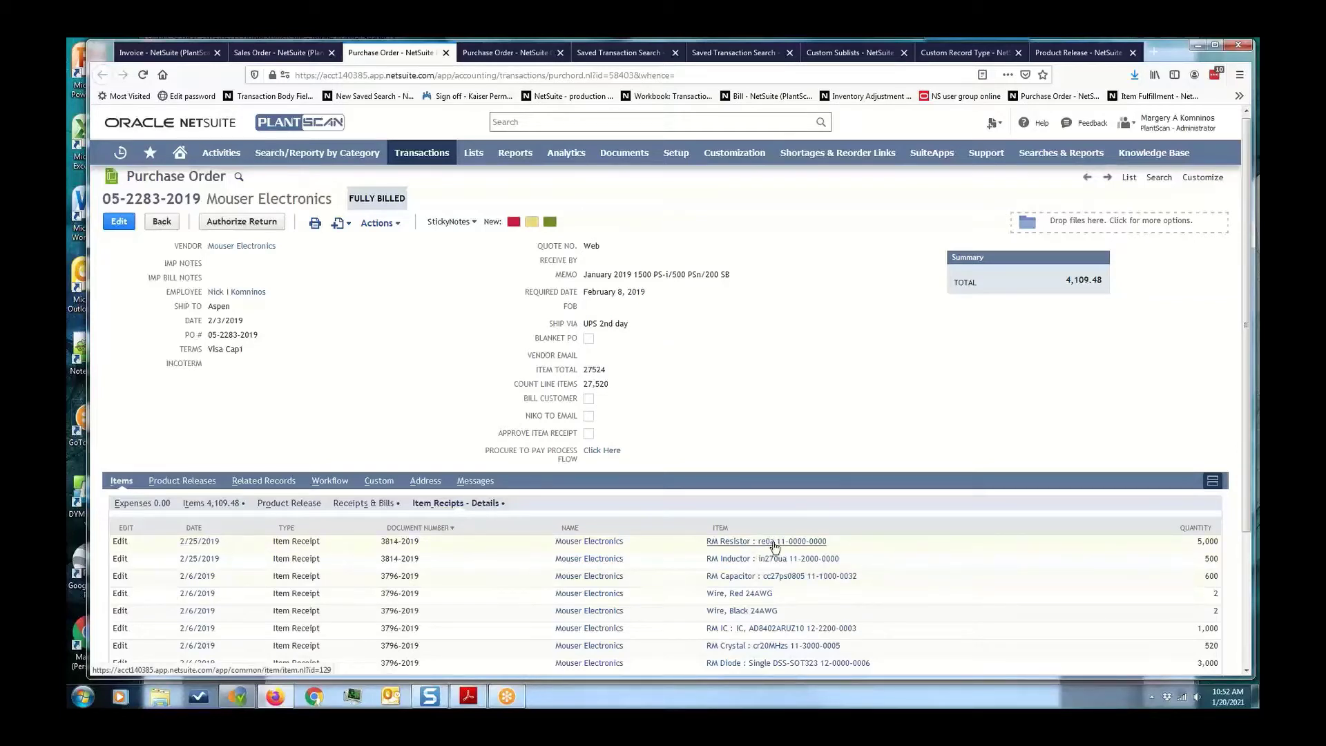
mouse_move(777, 546)
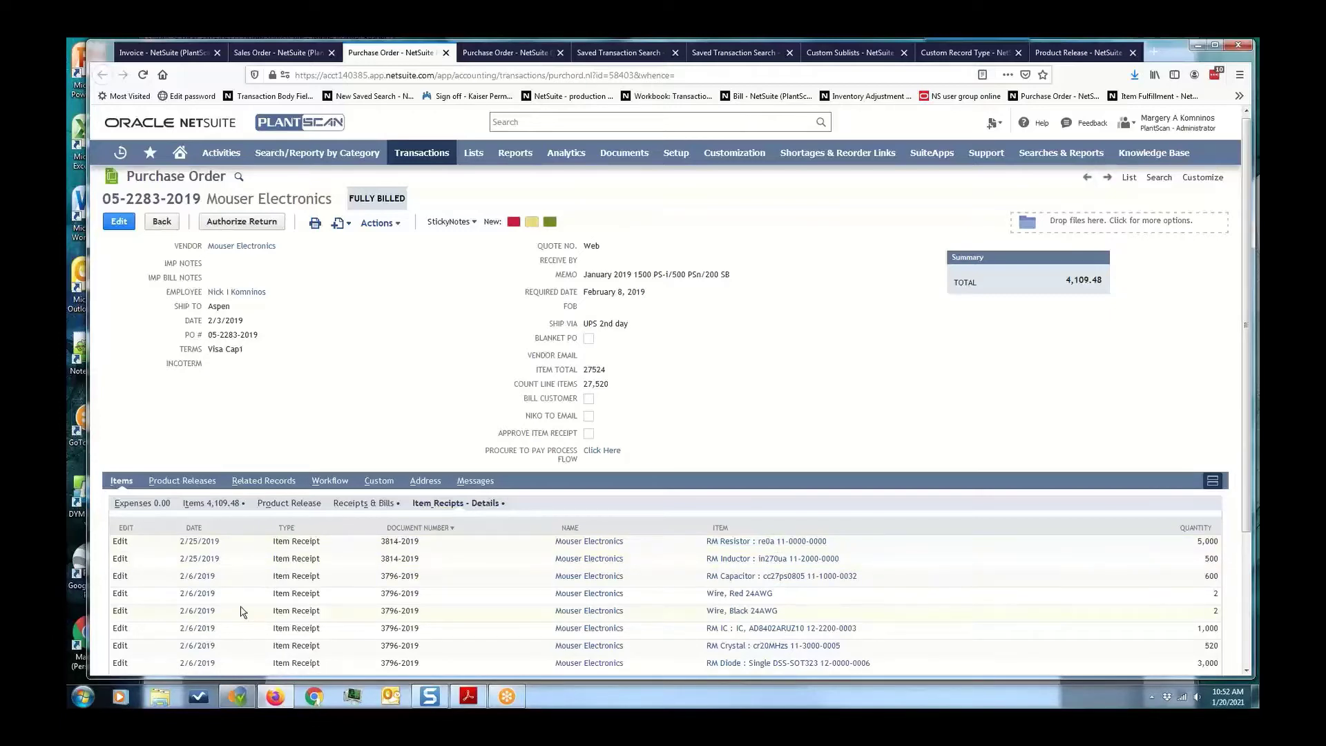
scroll(228, 610, down, 2)
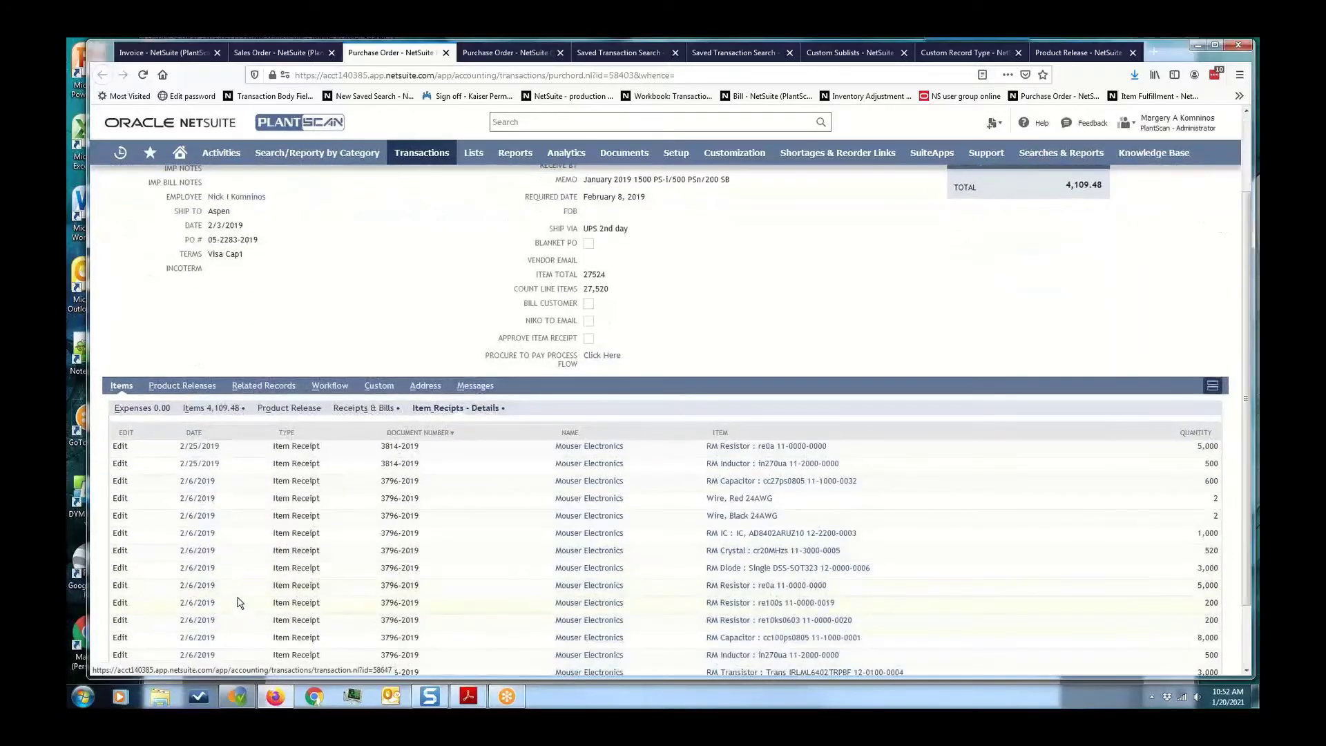
scroll(242, 600, down, 1)
scroll(682, 578, up, 3)
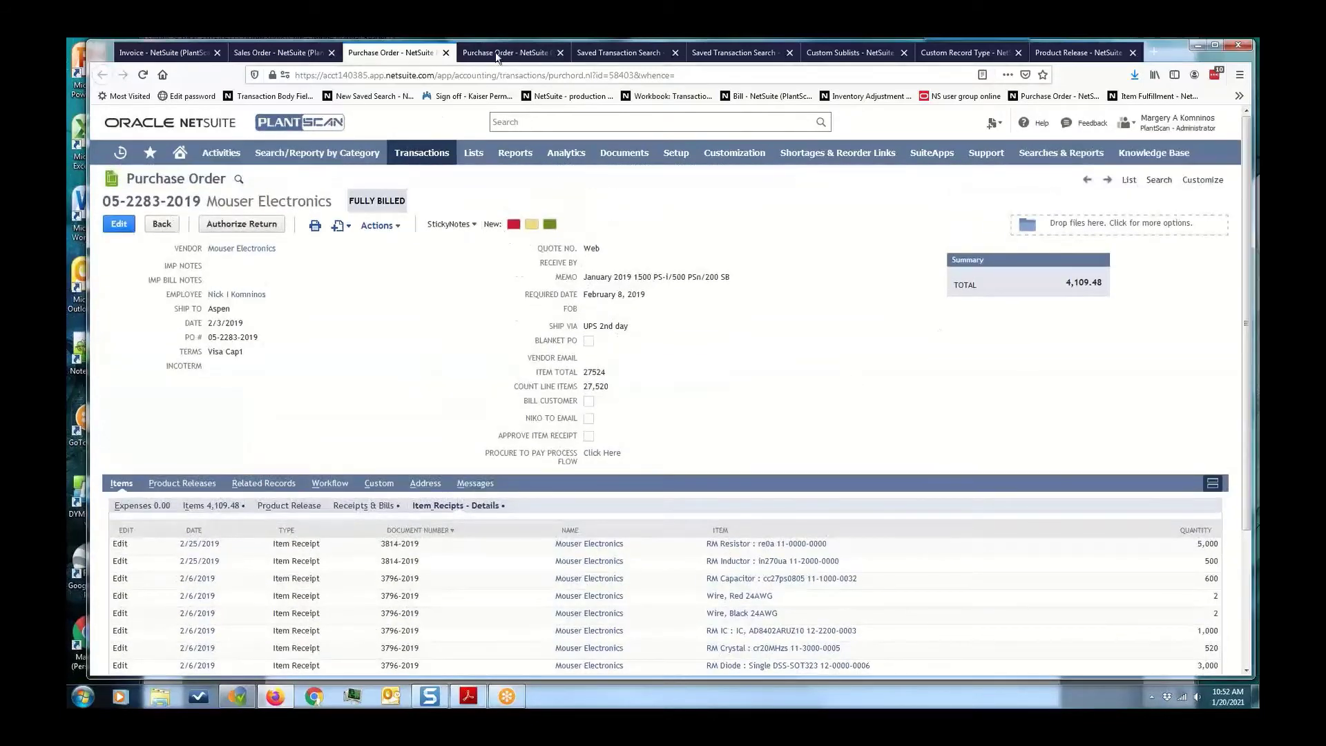
click(485, 60)
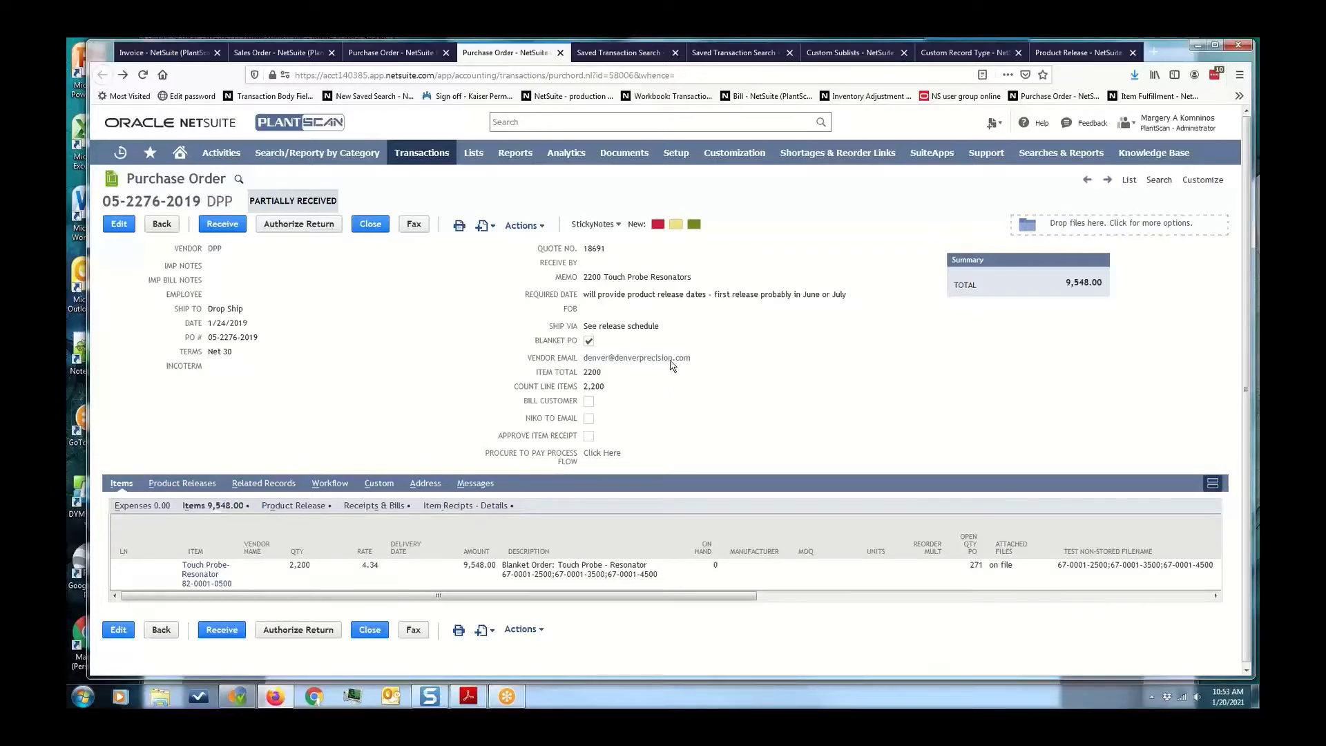
click(550, 345)
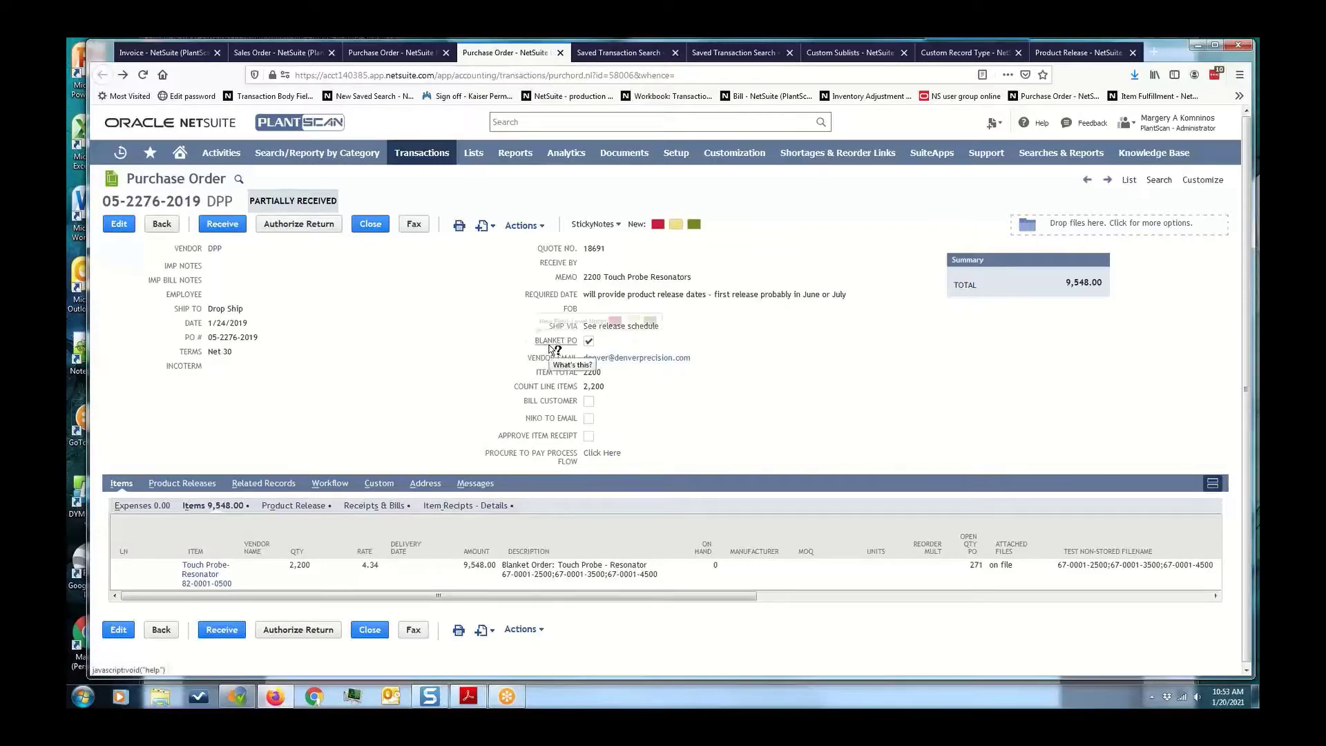
click(319, 506)
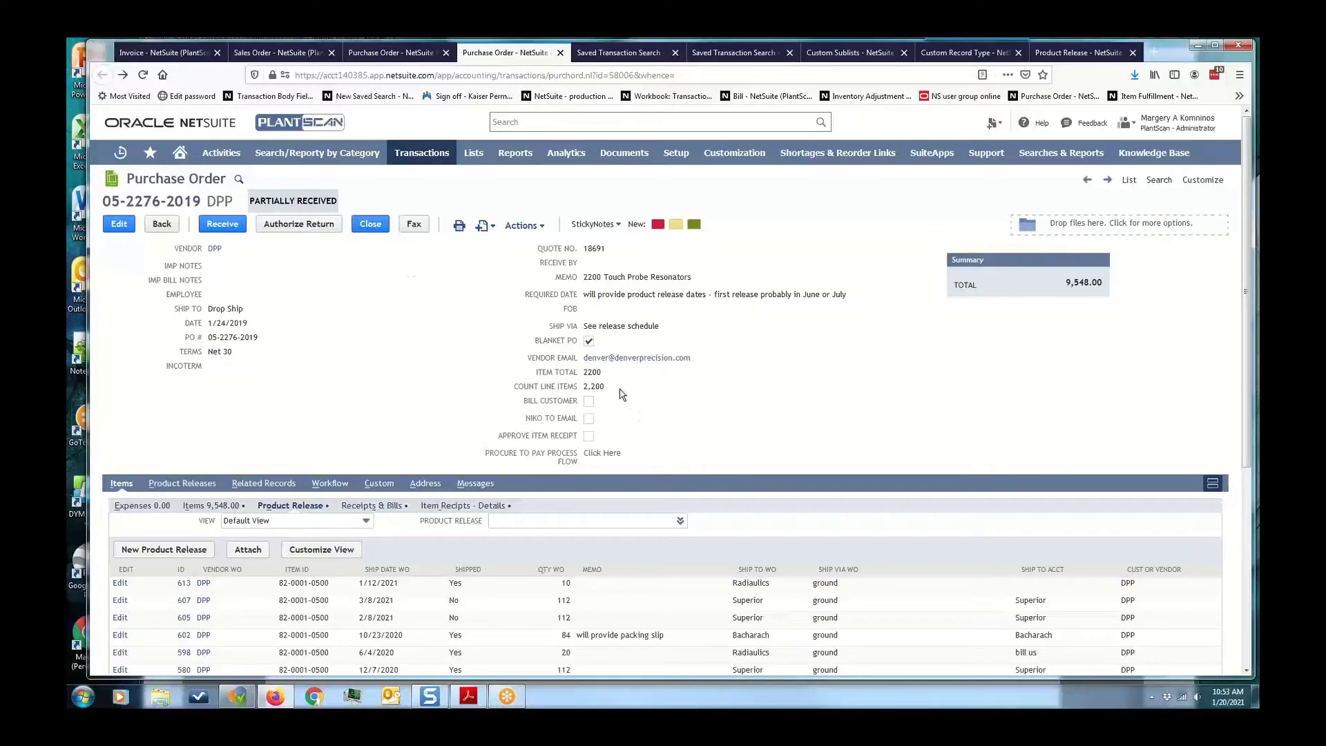
scroll(750, 423, down, 2)
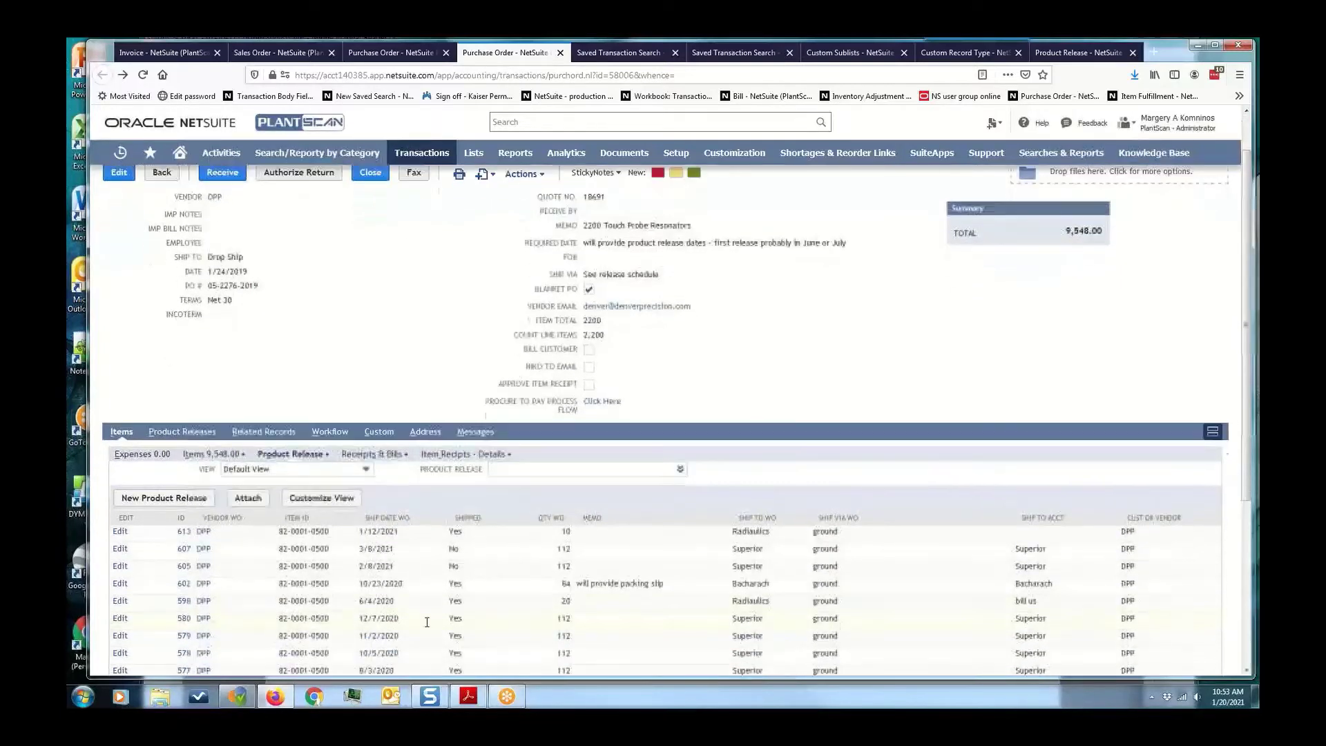
scroll(427, 621, down, 1)
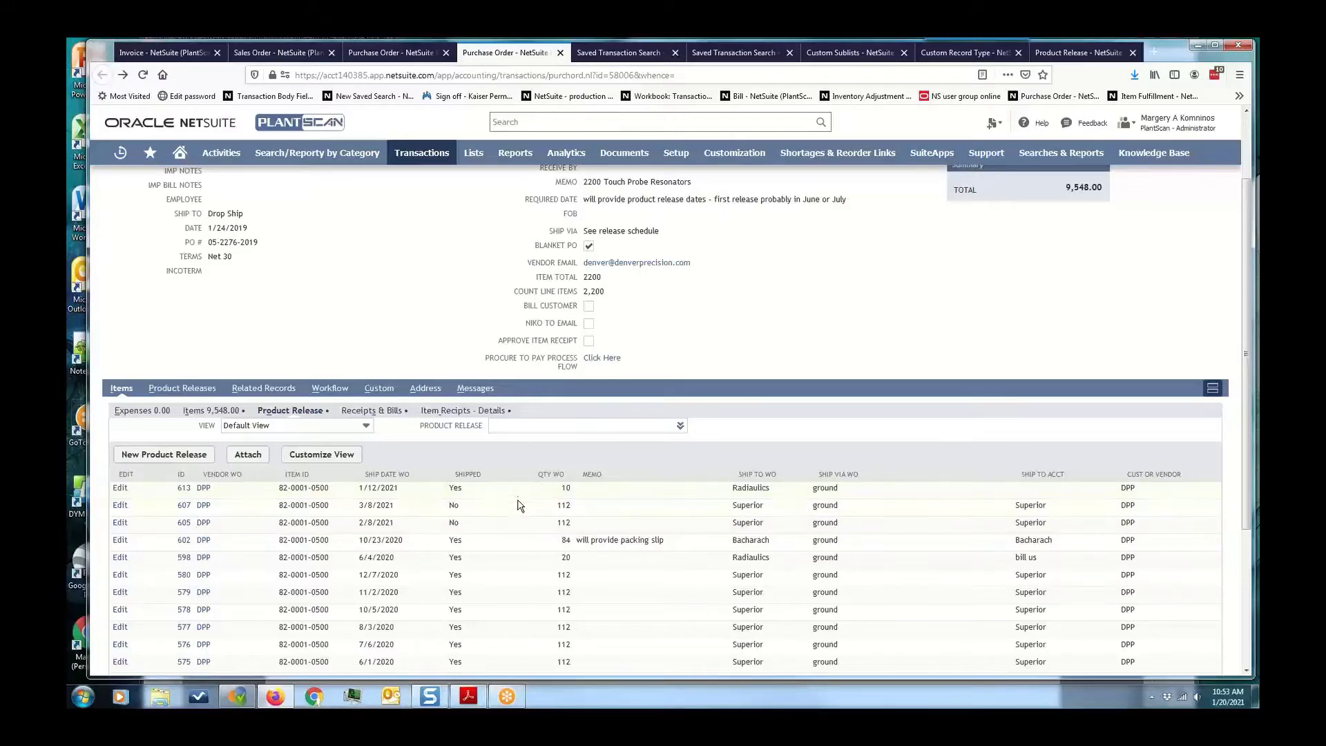
scroll(518, 505, up, 2)
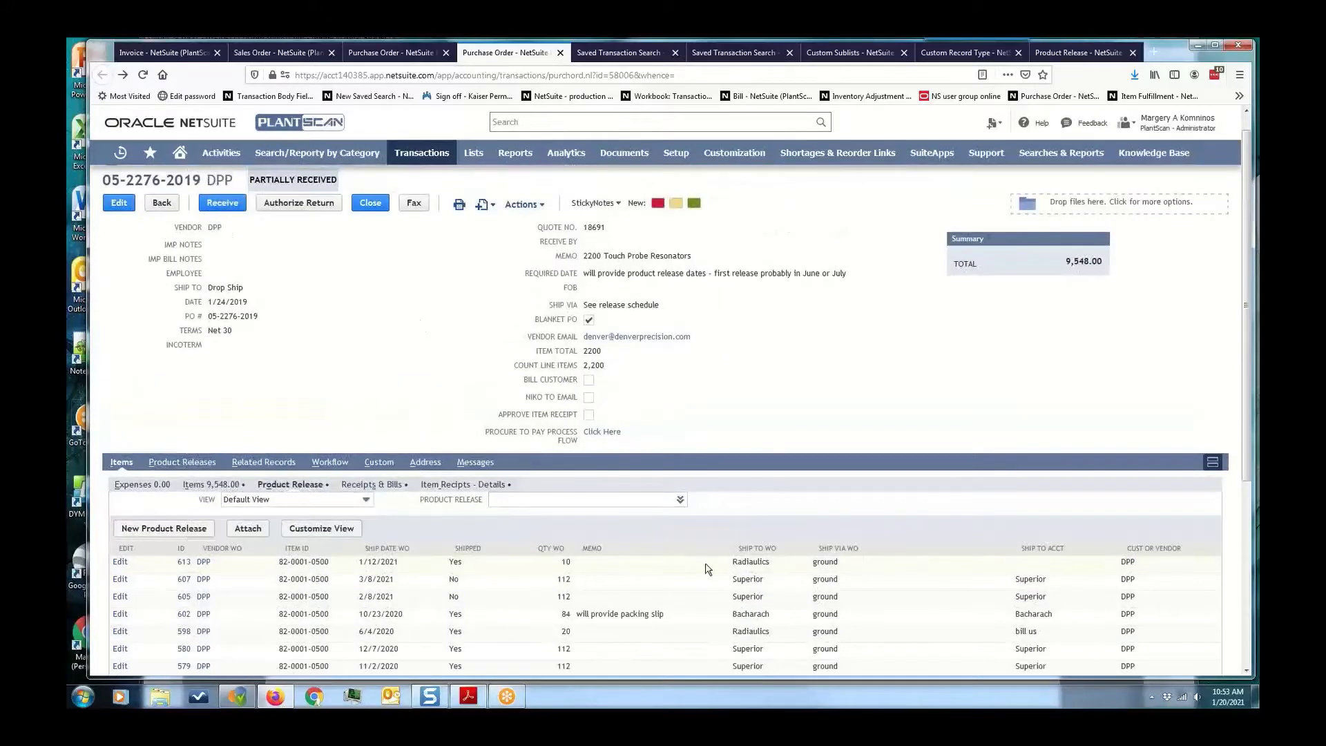
scroll(711, 569, down, 1)
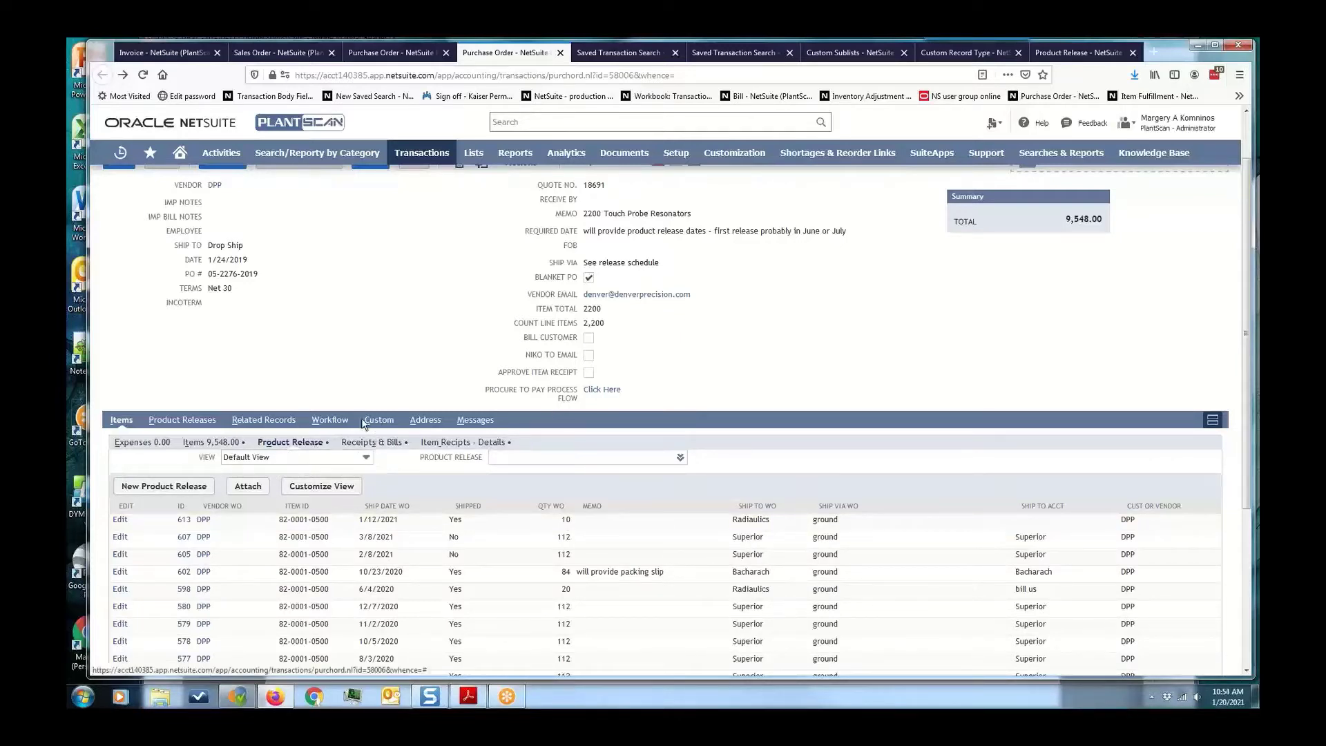
click(175, 423)
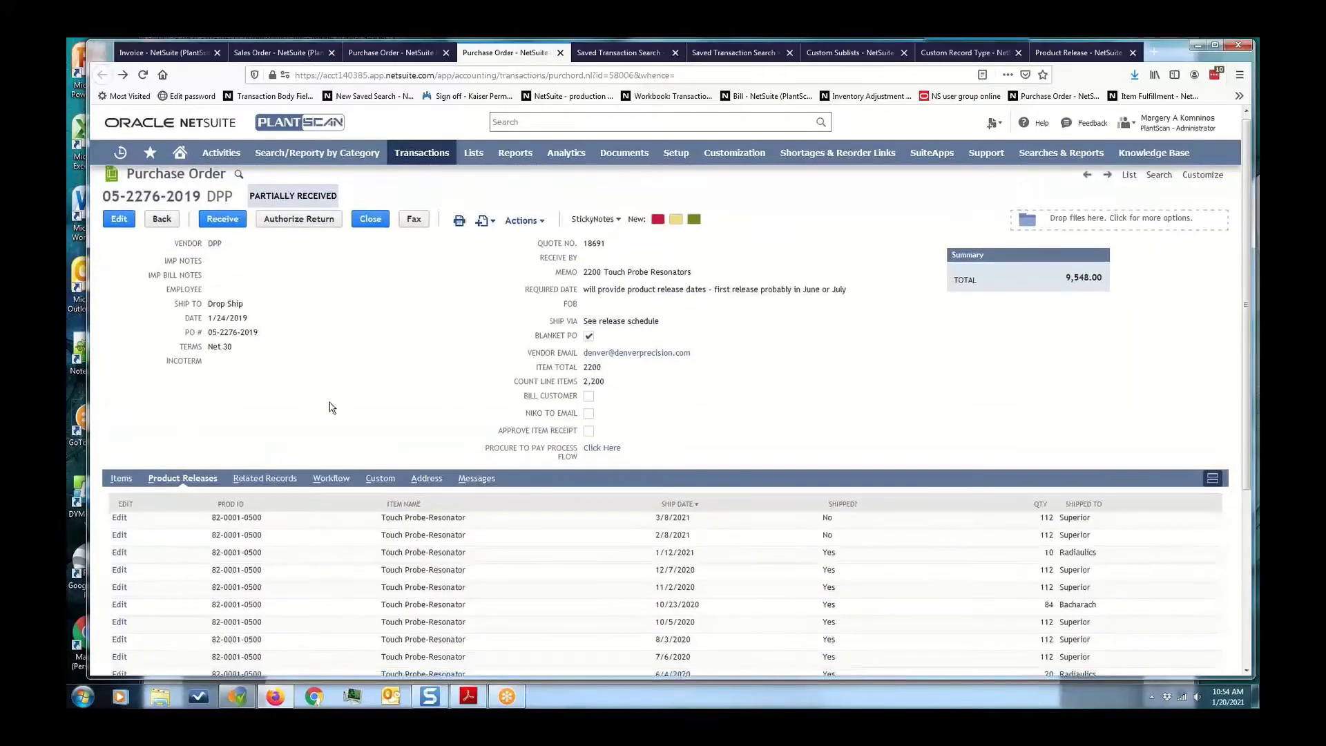
scroll(330, 410, down, 1)
scroll(335, 332, down, 3)
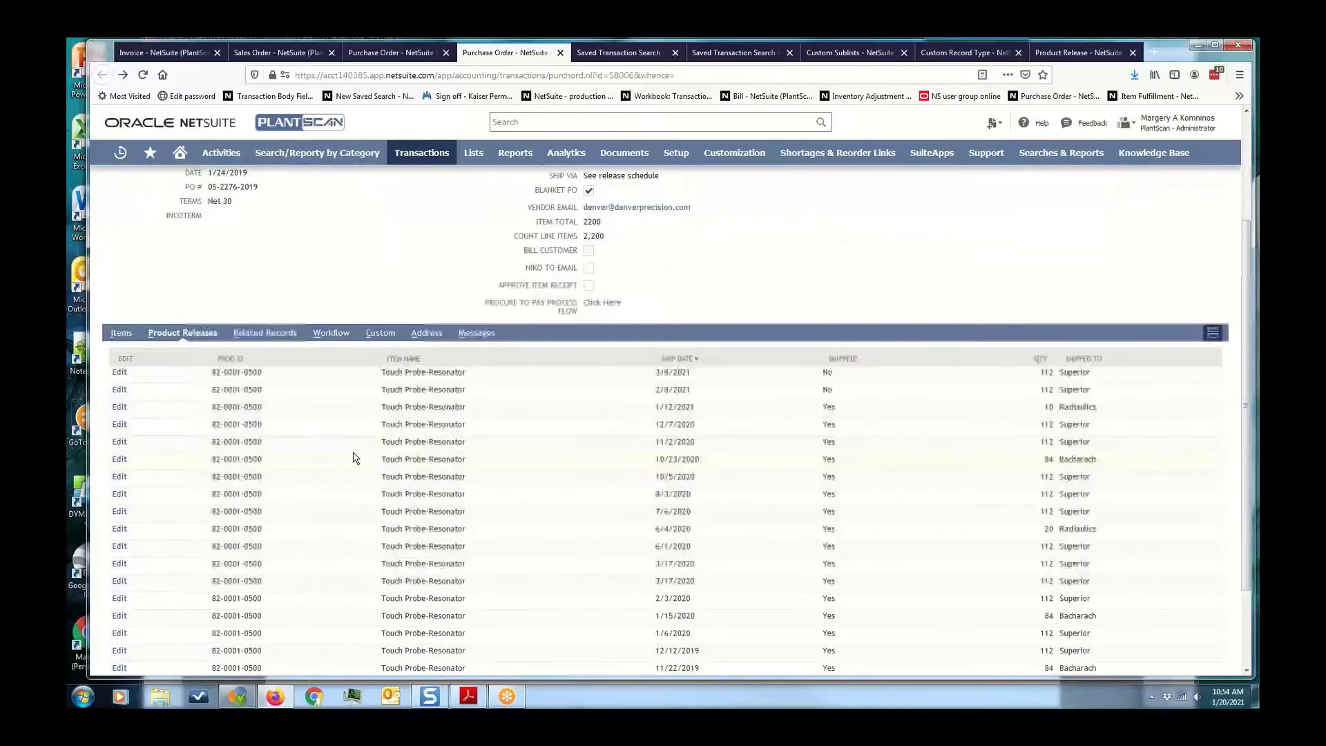
scroll(653, 427, down, 2)
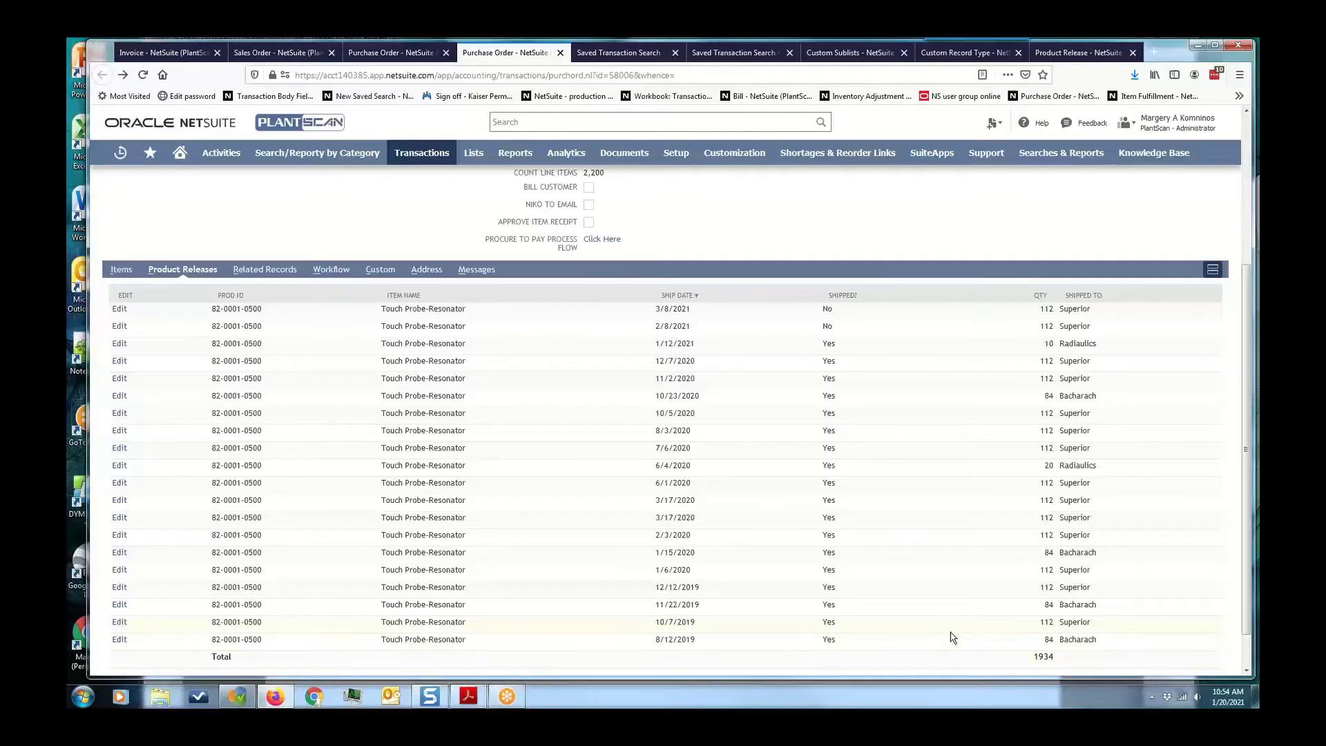
scroll(953, 632, up, 3)
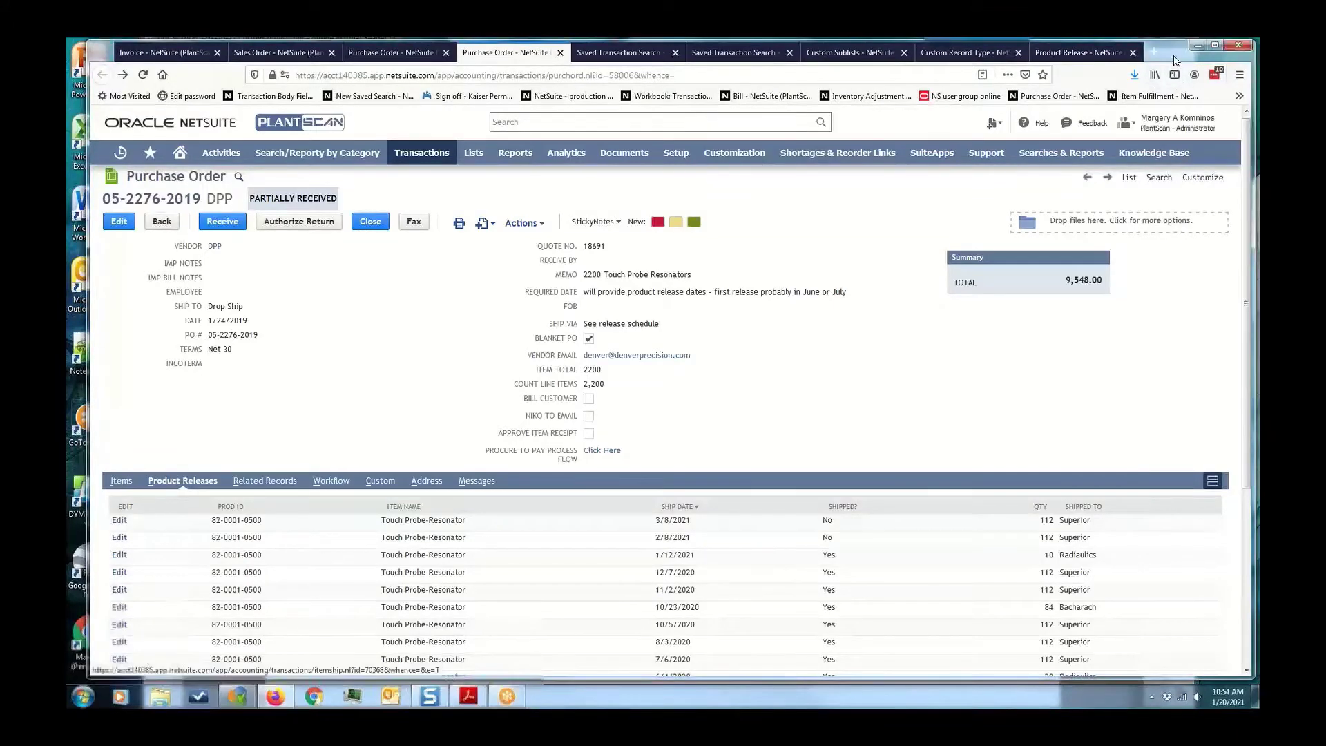
drag(1175, 55, 1170, 90)
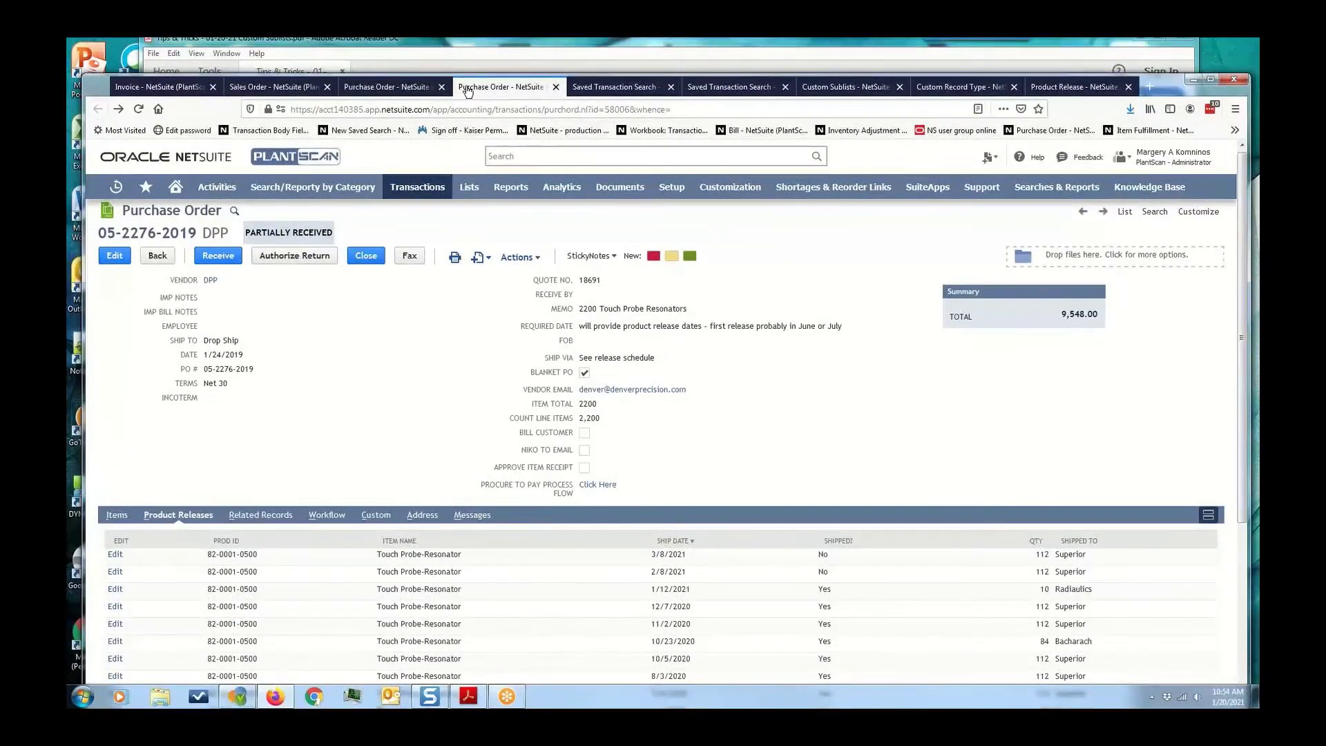
- Bring the Tips & Tricks PDF forward and advance from page 2 to page 3, Examples of Use
click(395, 47)
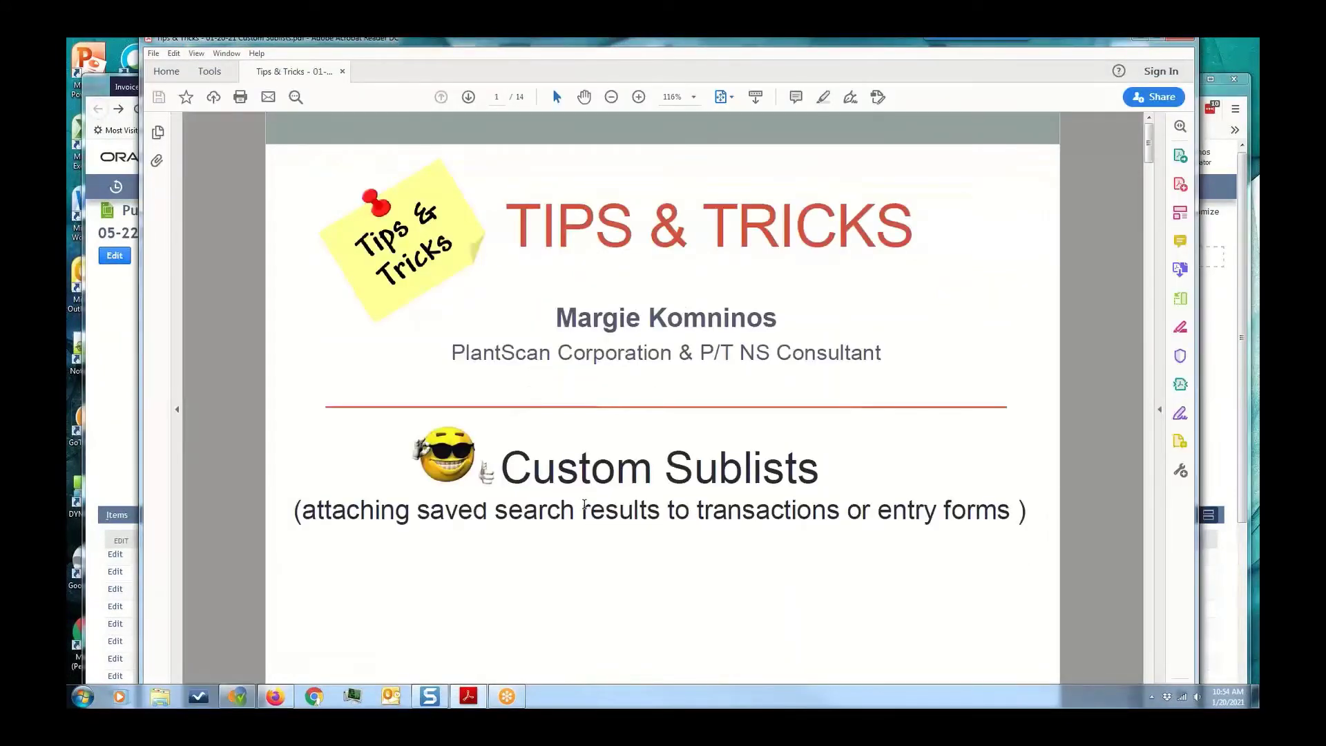
scroll(584, 505, down, 3)
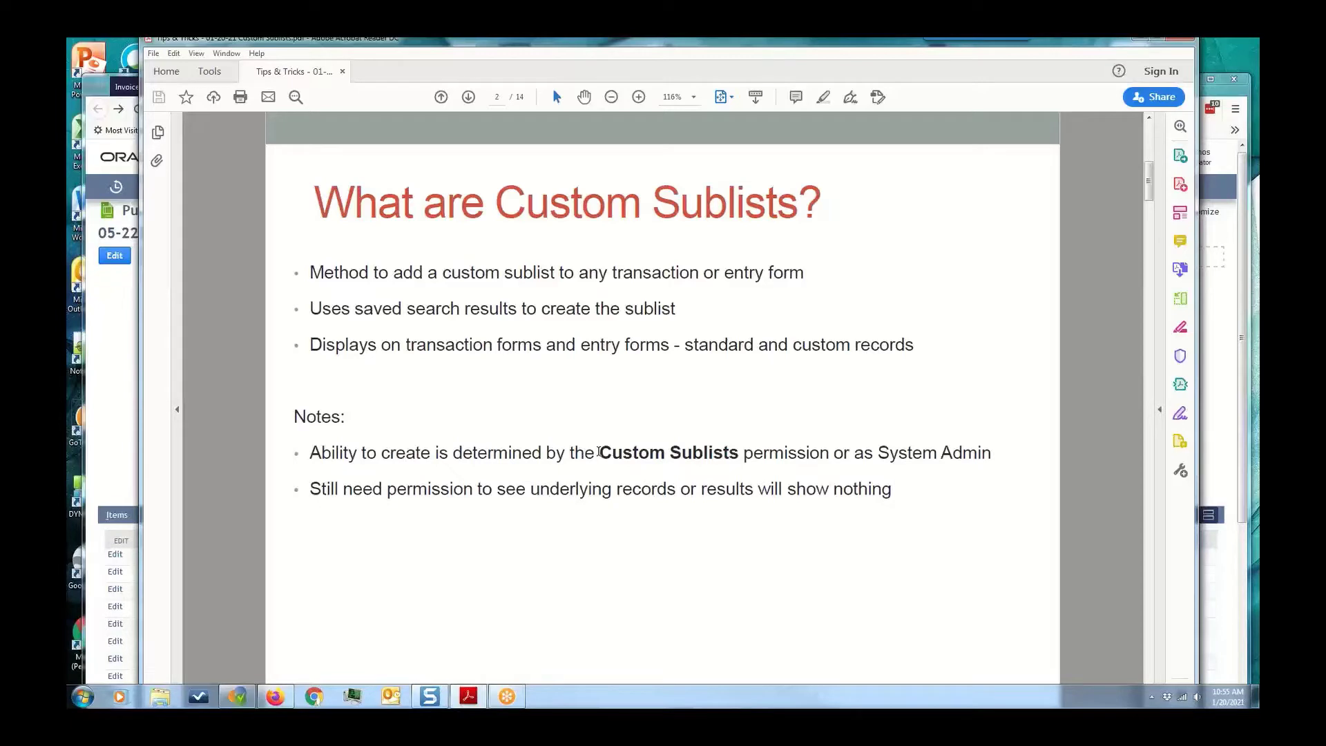
drag(598, 452, 687, 455)
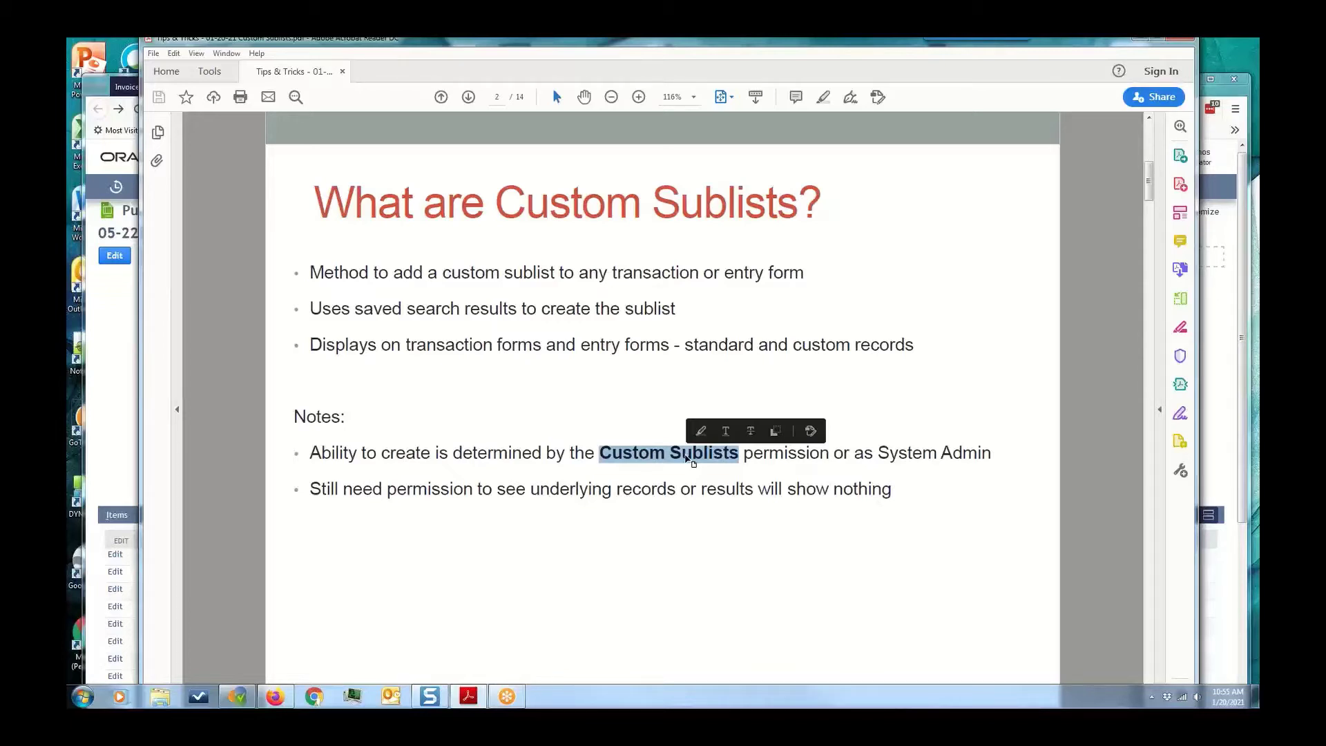
click(947, 416)
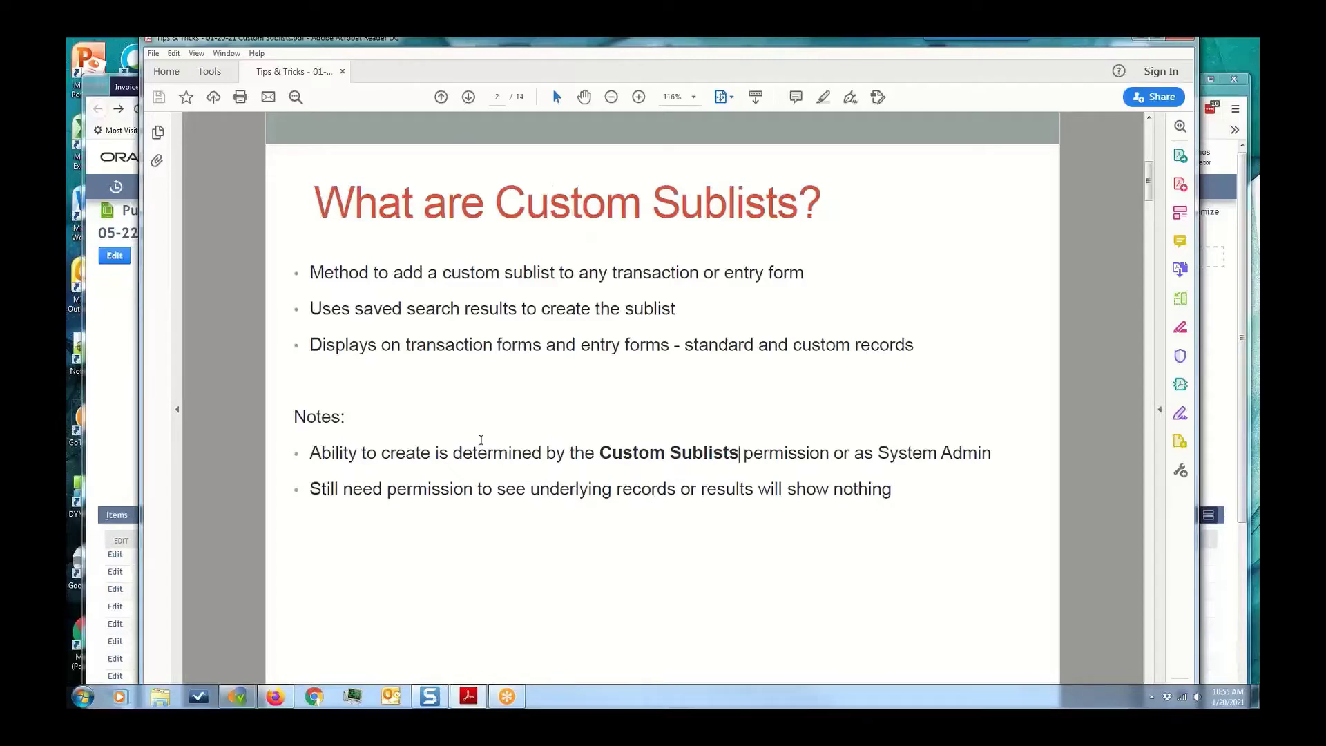
key(Page_Down)
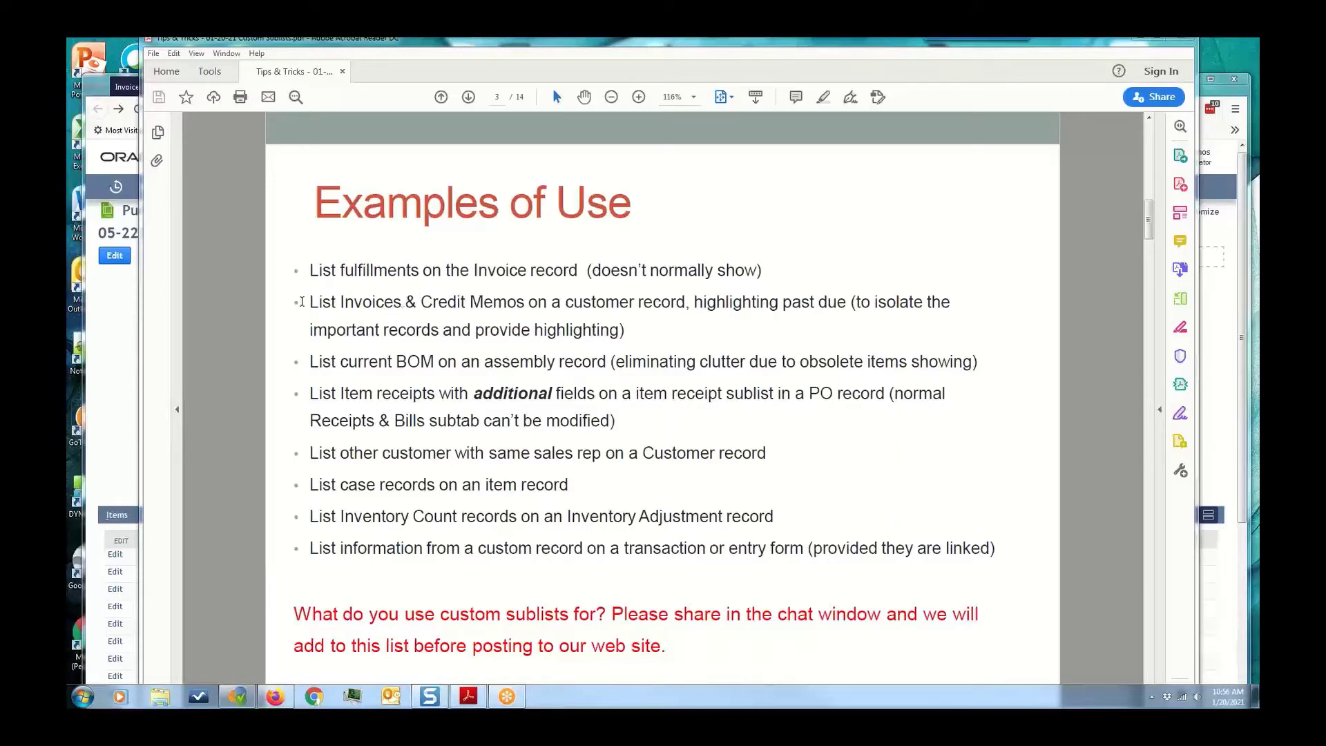
drag(306, 302, 654, 336)
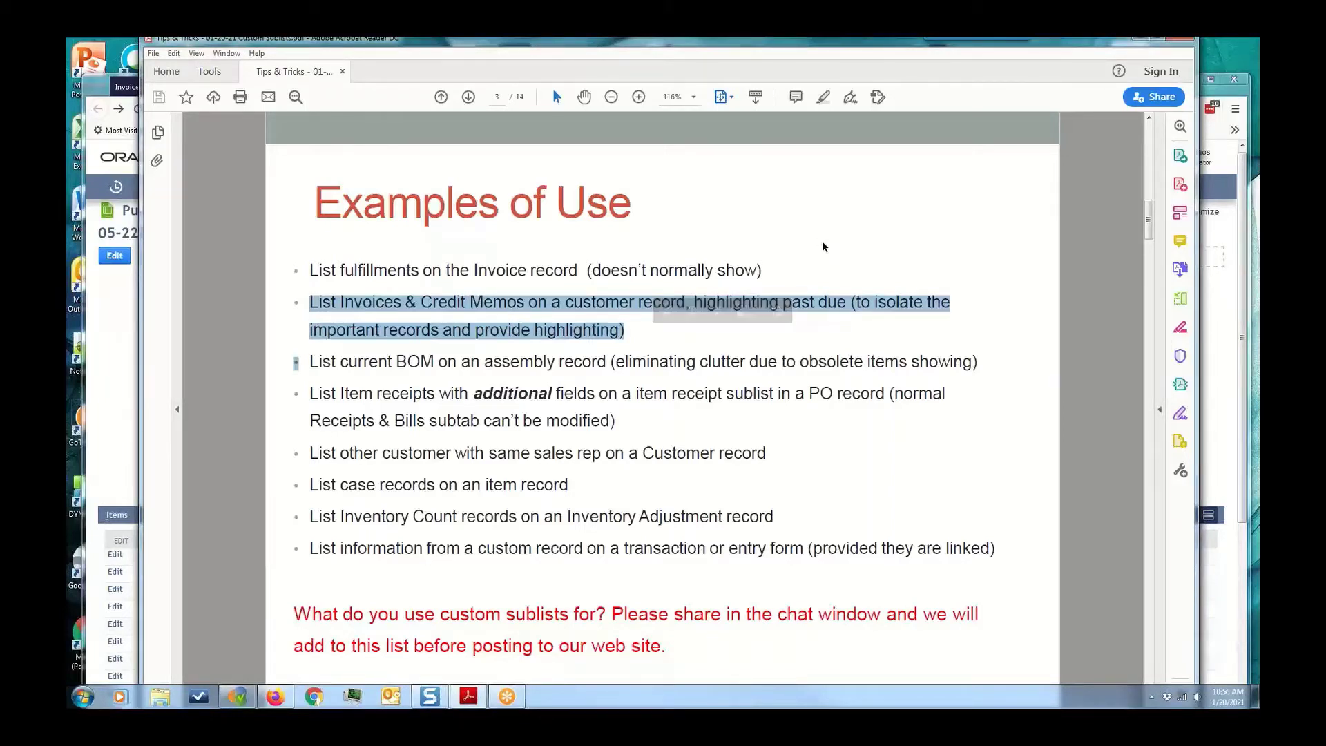
click(665, 336)
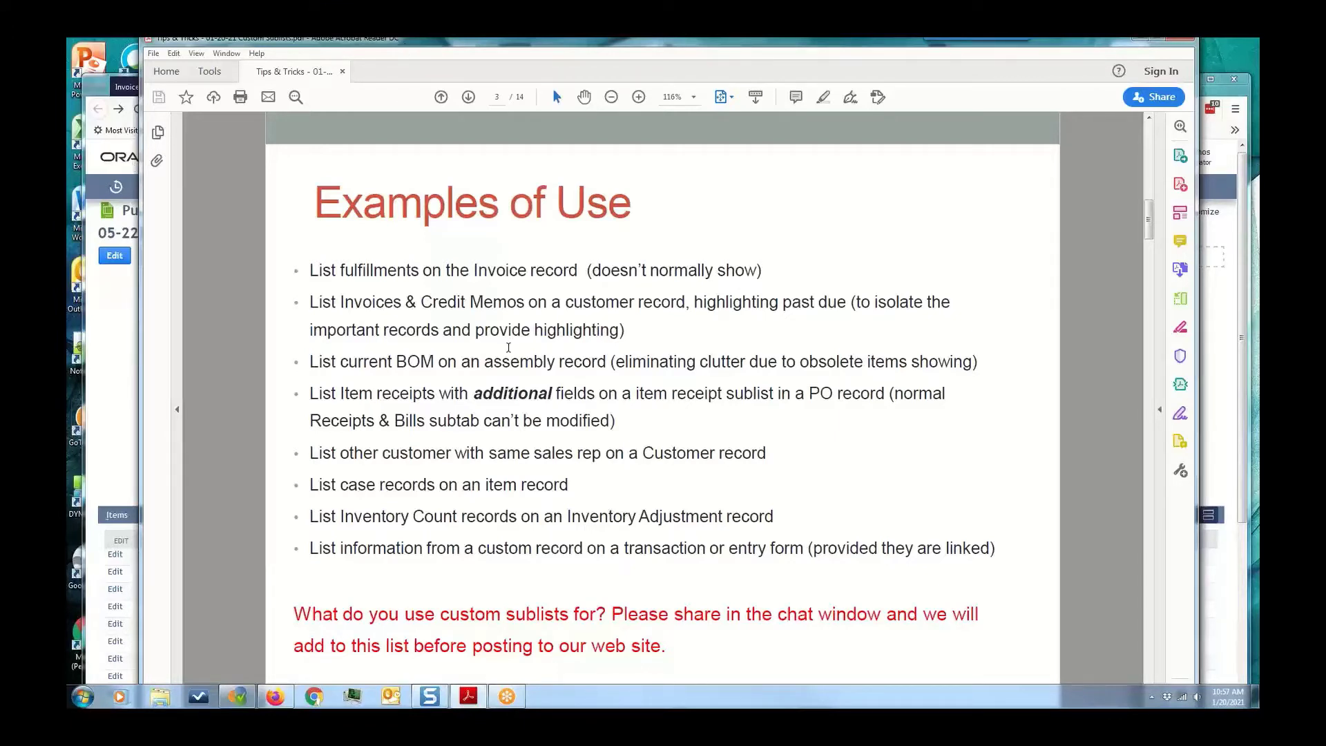
- Advance to page 4: create a public saved search, then assign it under Sublists
key(Right)
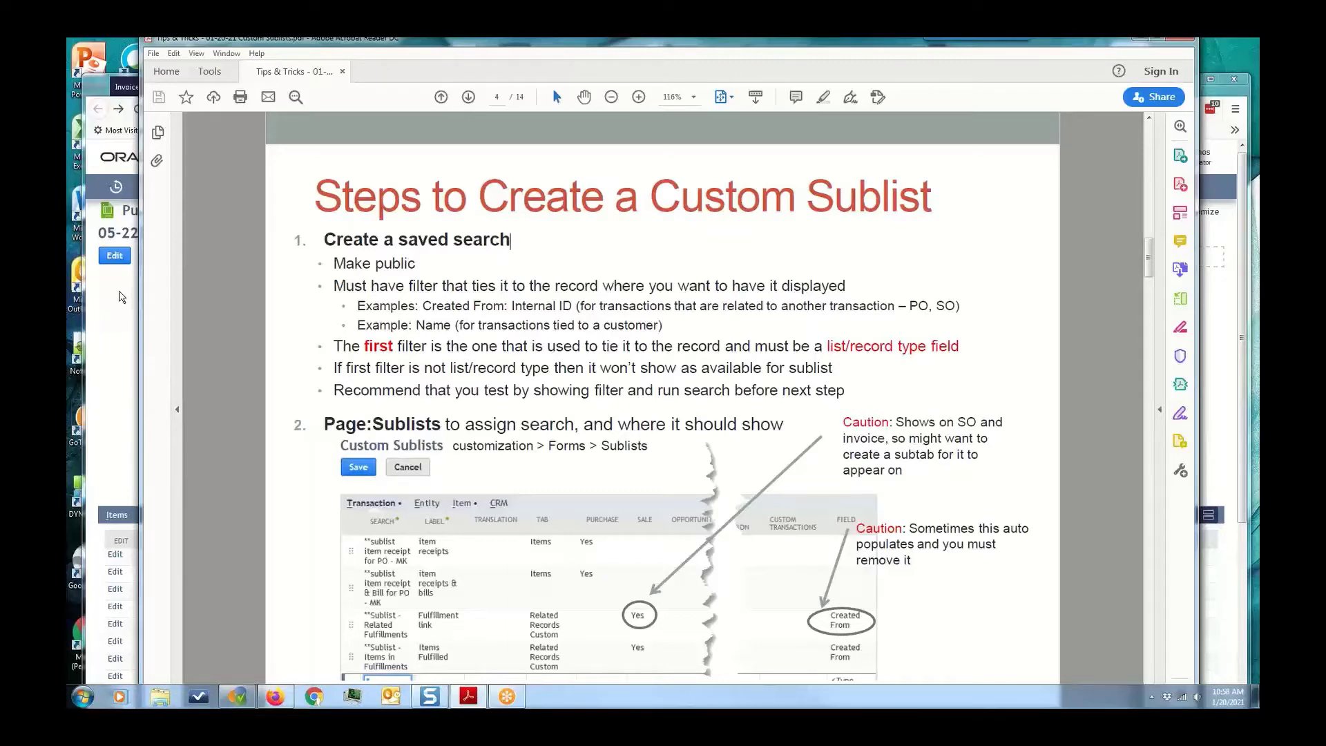
- Search NetSuite for 'sublists' and open the Custom Sublists result in a new tab
click(121, 297)
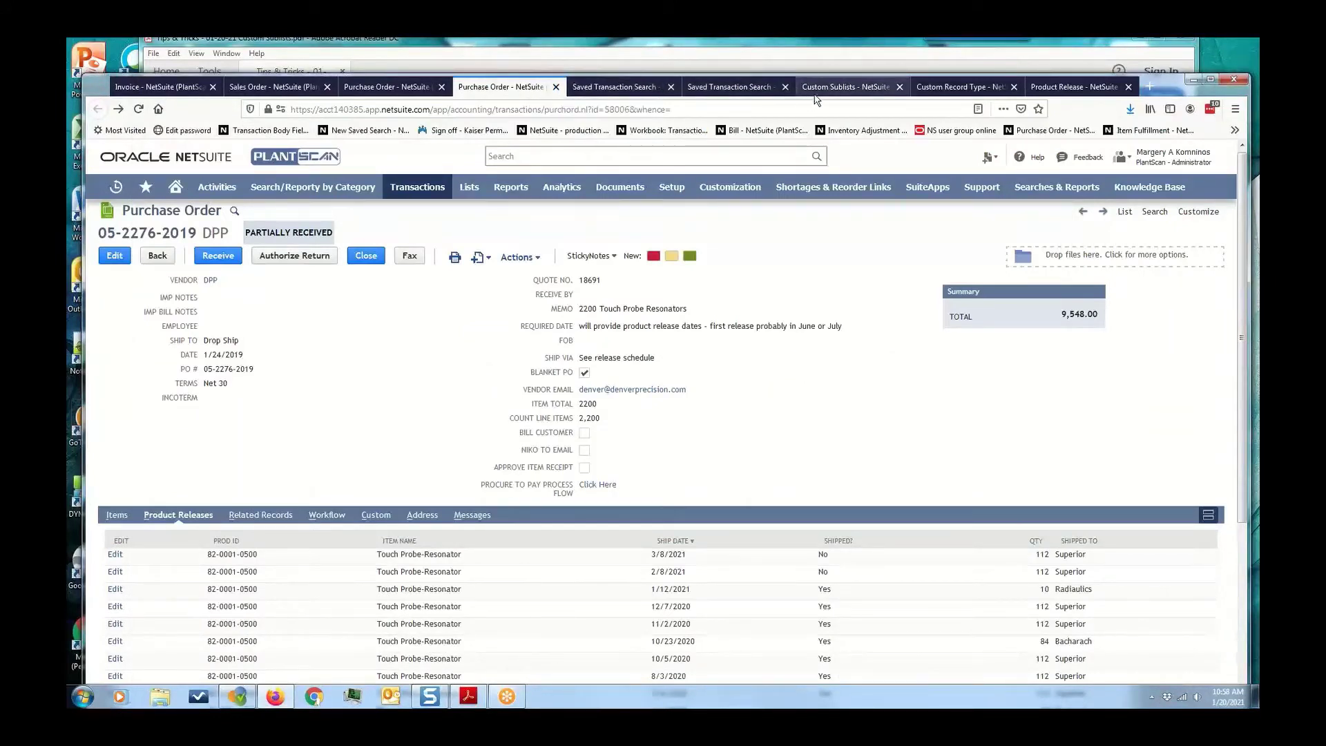
click(841, 88)
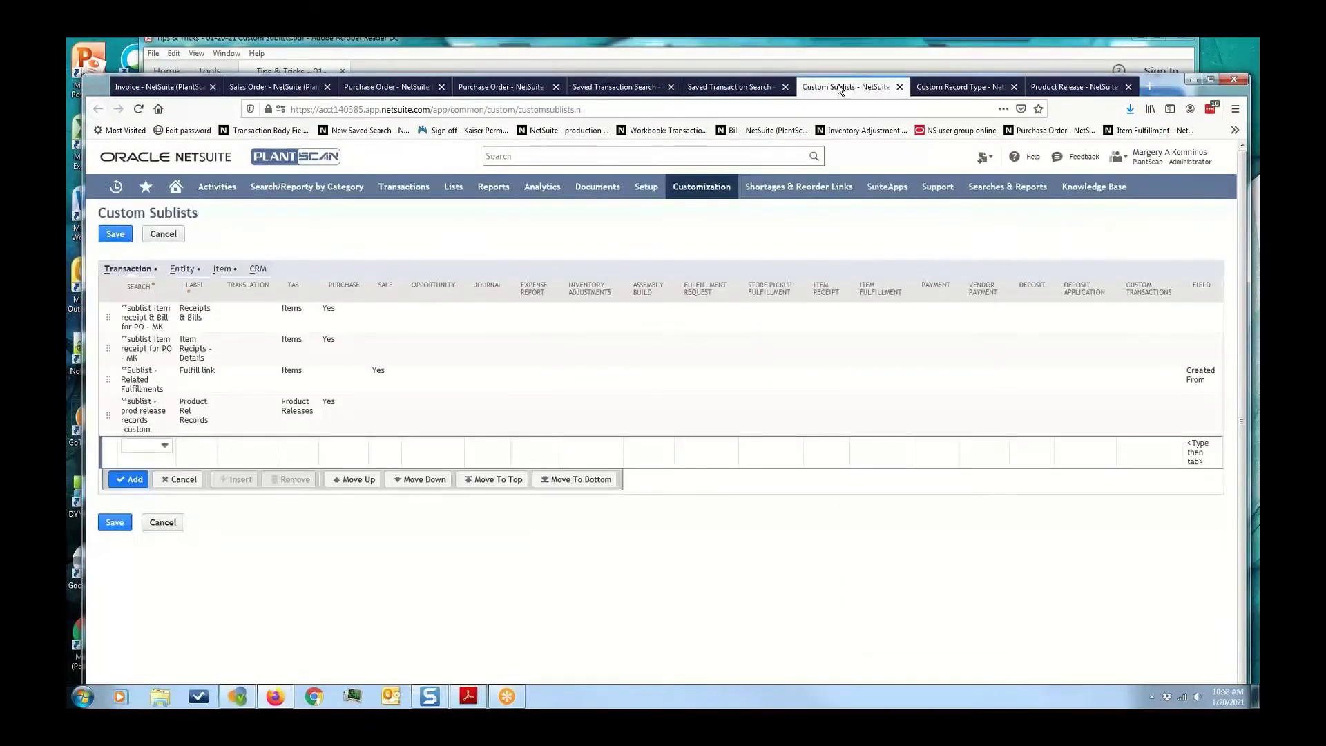
click(550, 158)
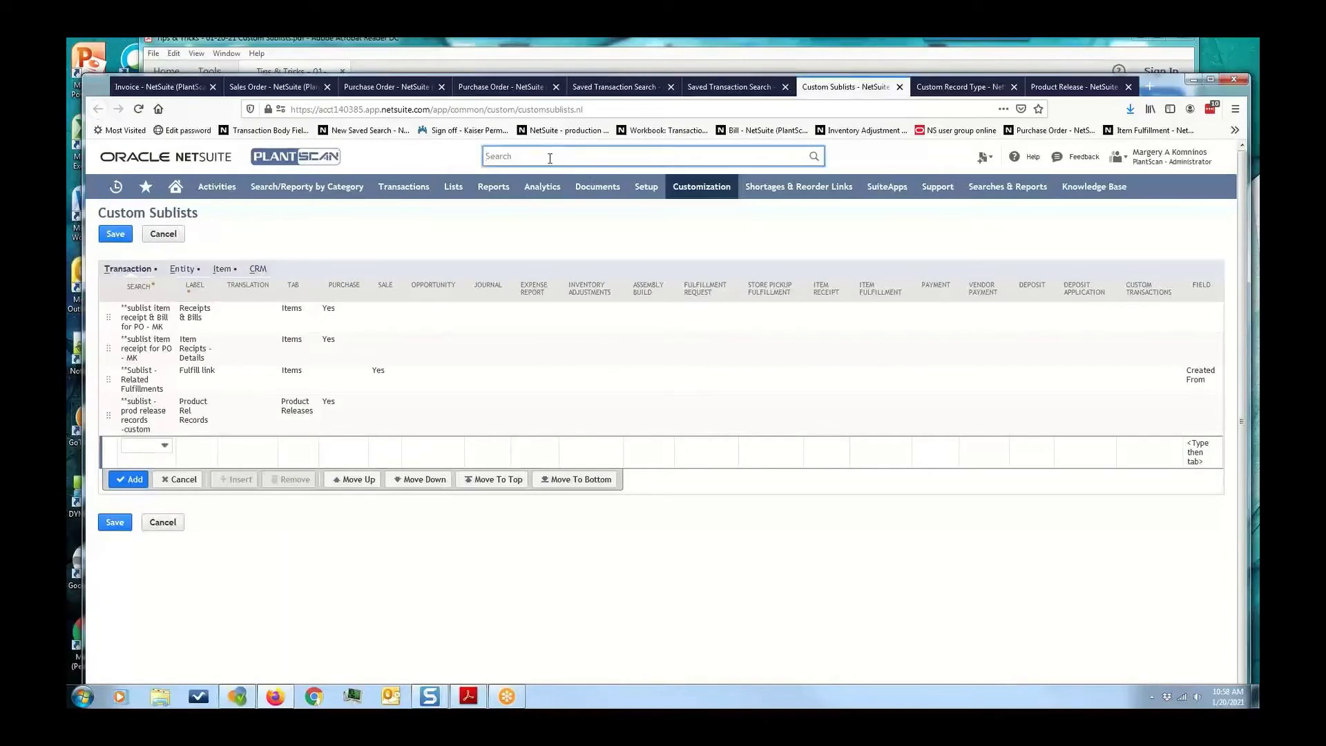
text(sublists)
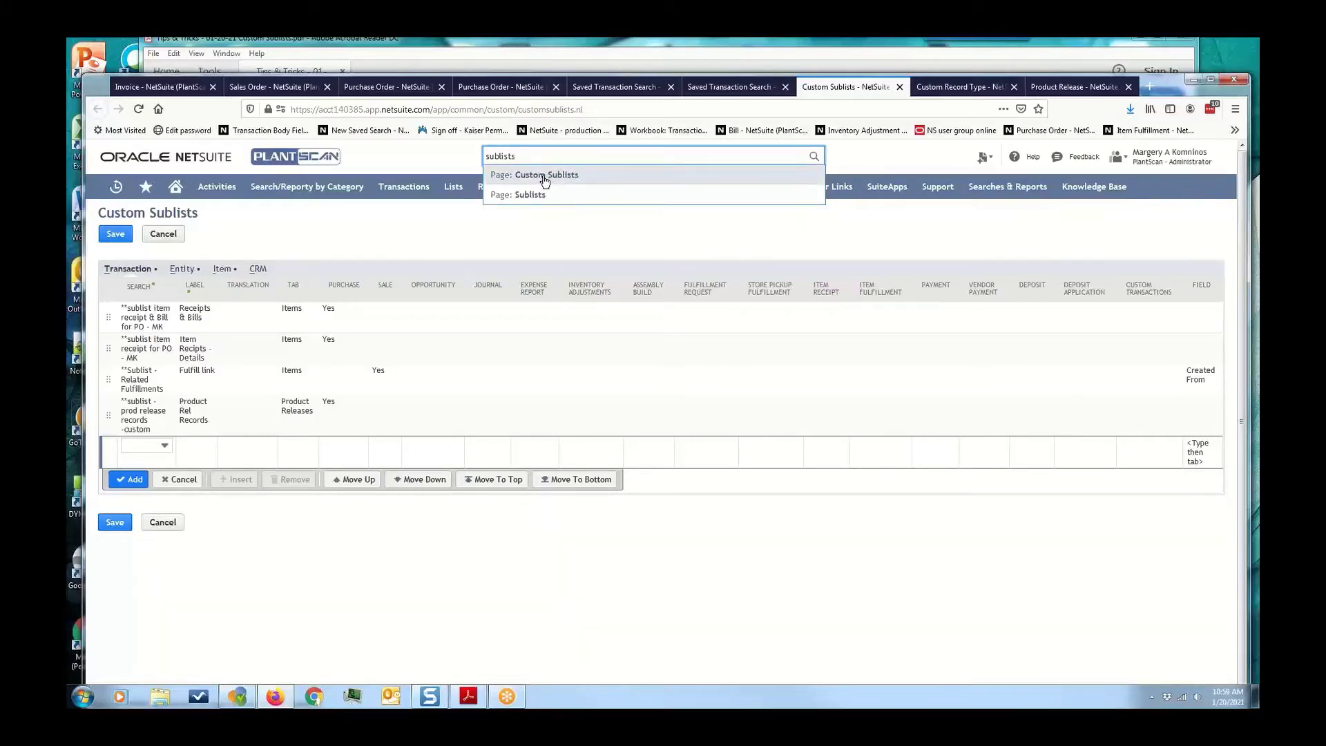
right_click(544, 181)
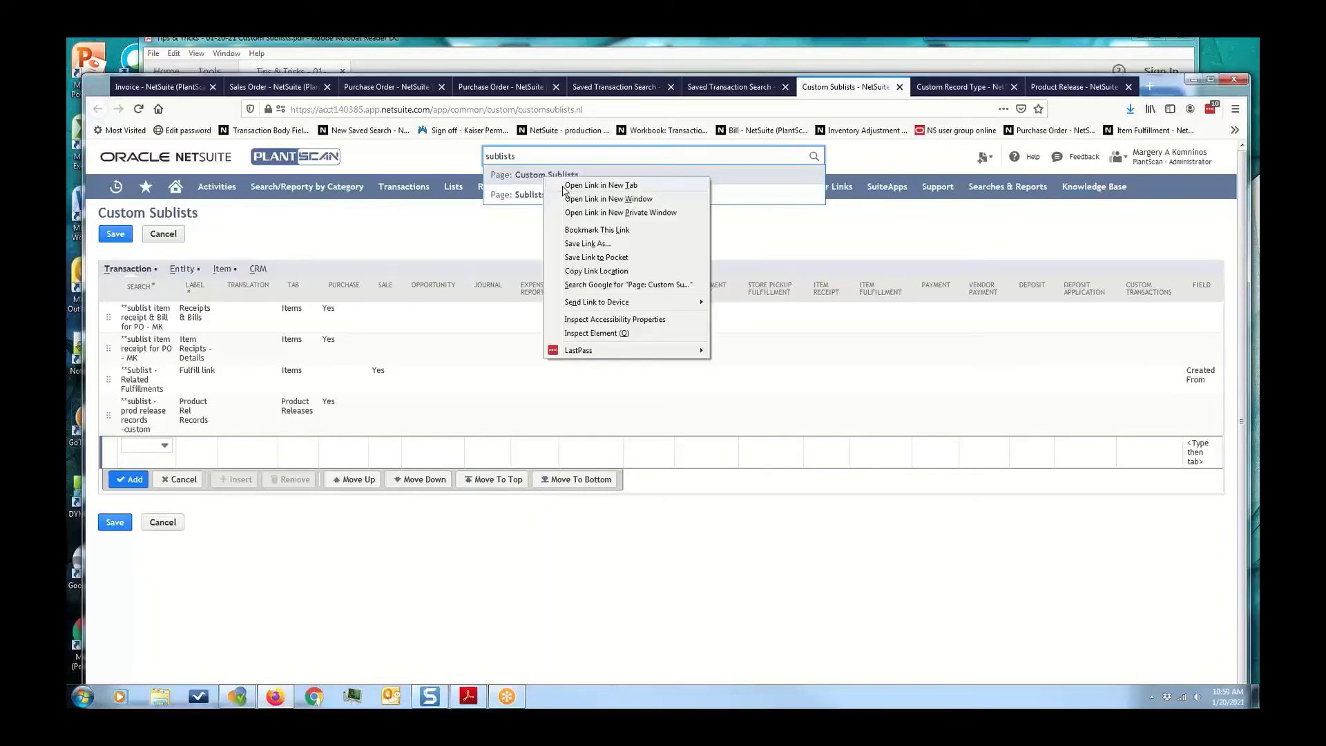
click(563, 186)
click(860, 86)
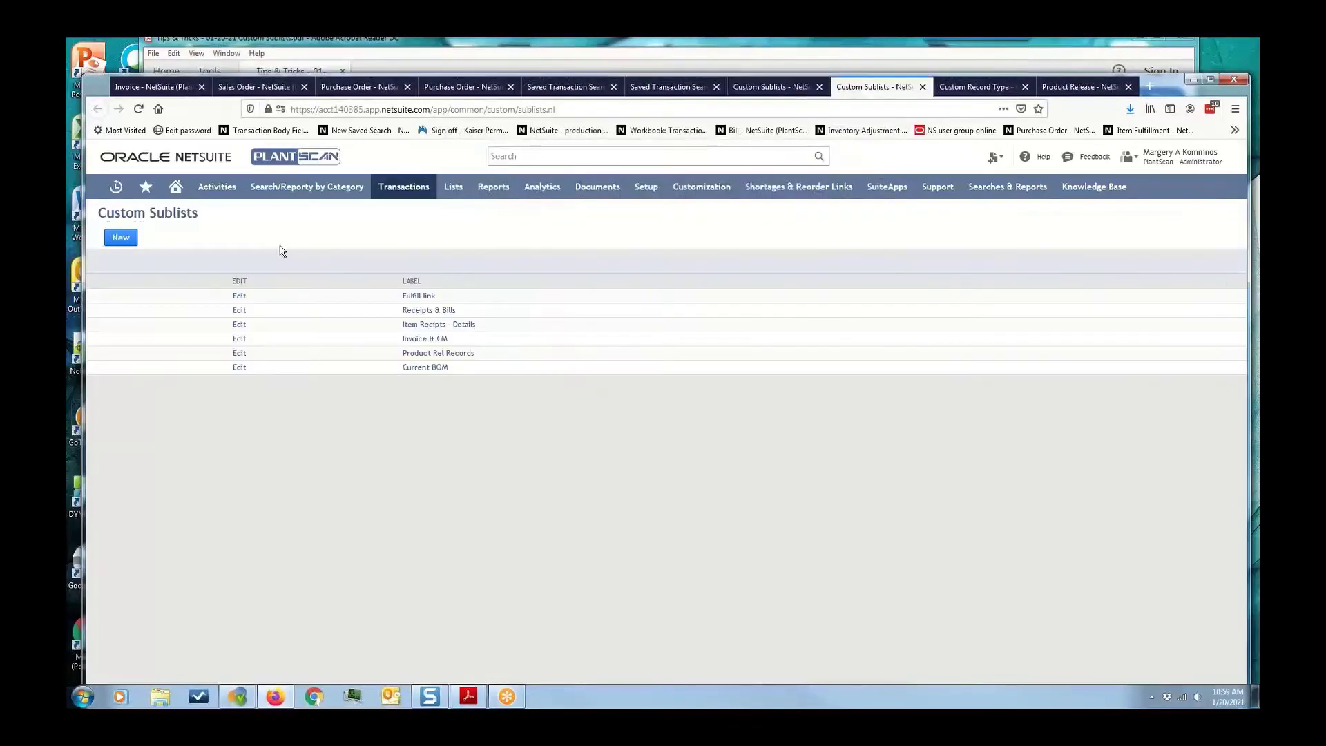
- Glance at the new custom sublist form, close it, and open the Sublists page
click(119, 237)
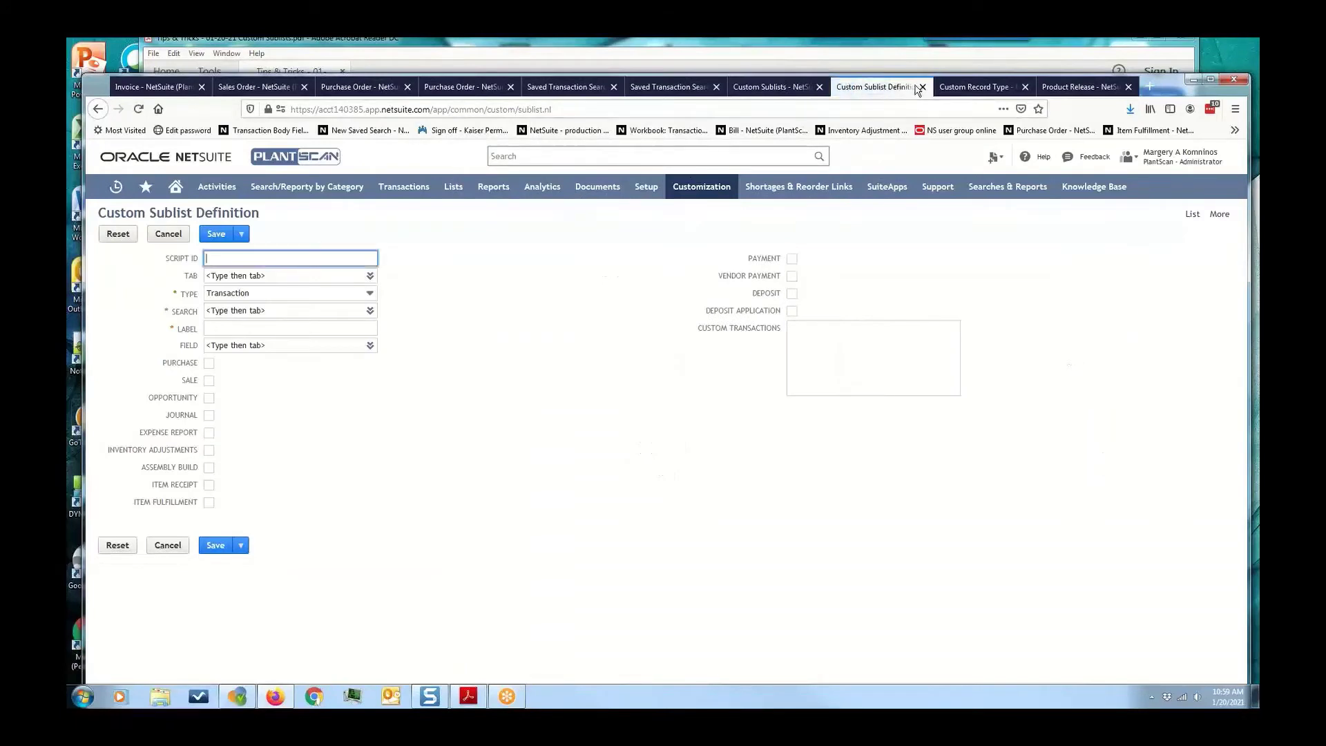
click(922, 87)
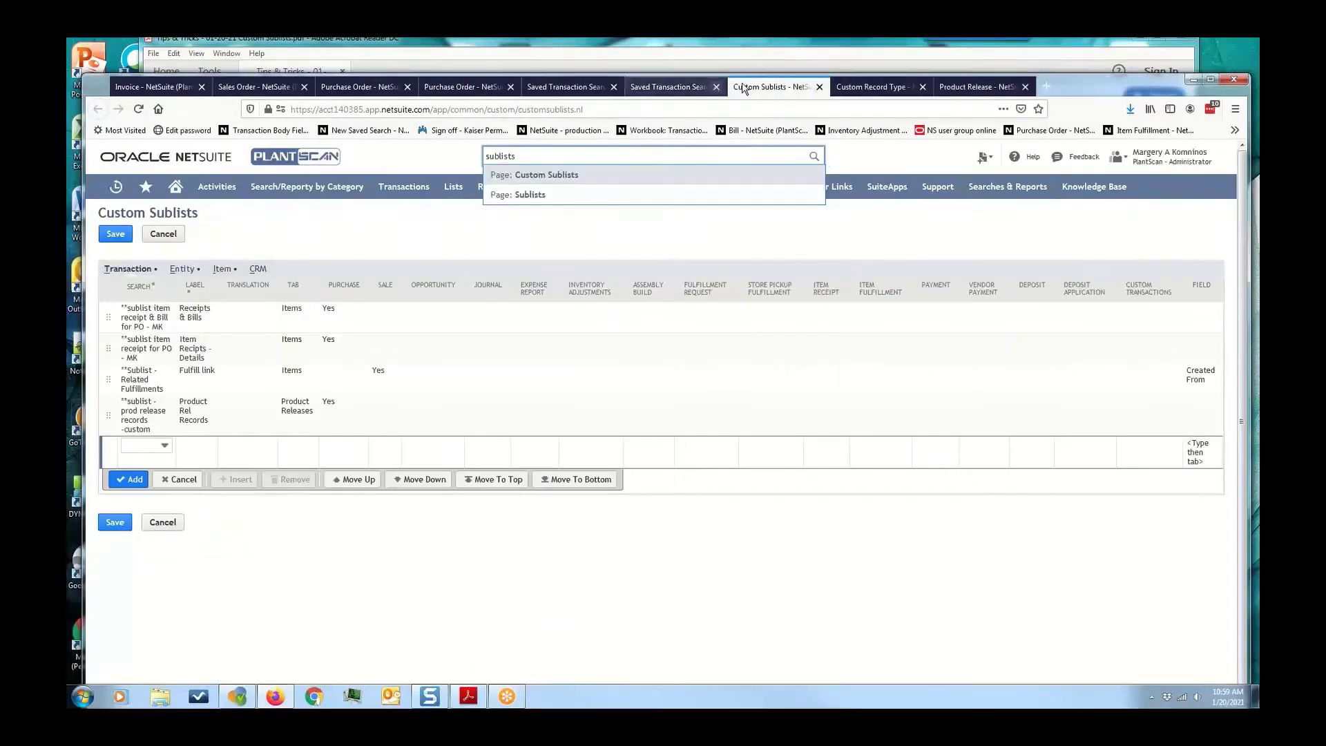
click(551, 195)
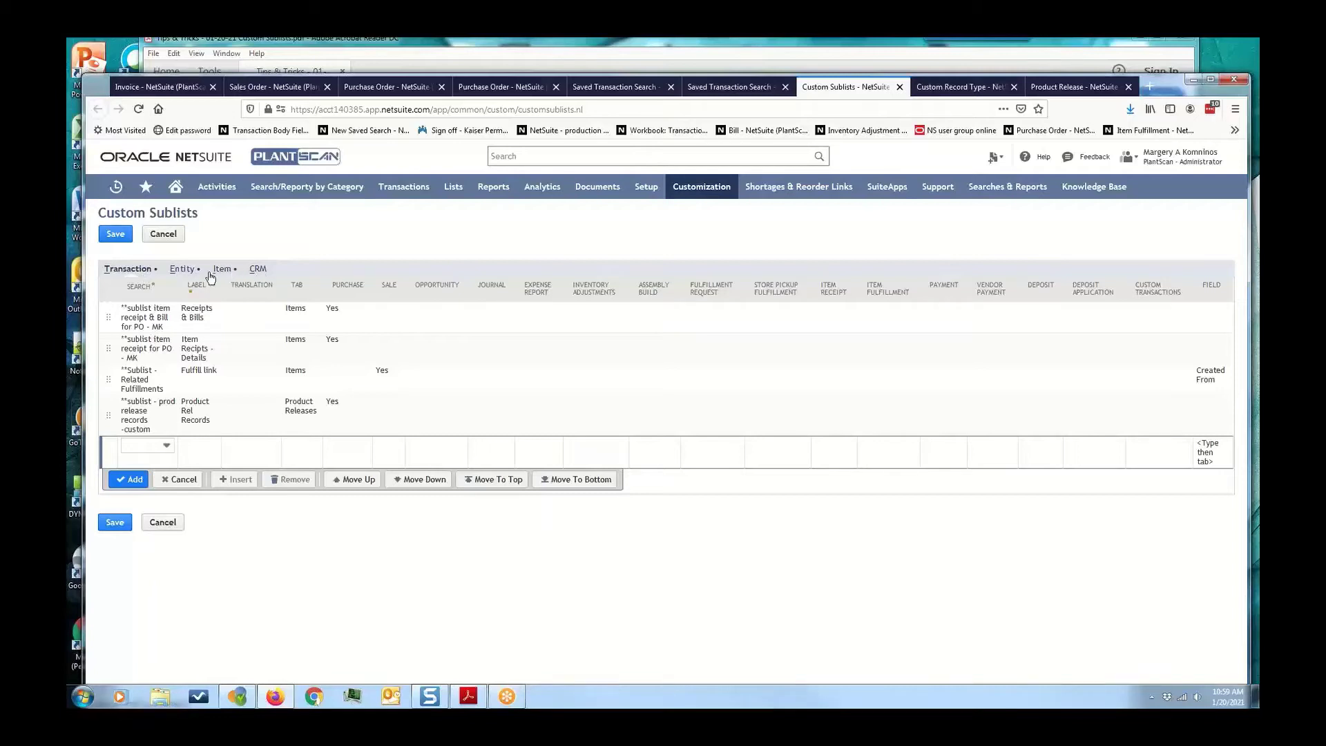
- Browse the entity, transaction and item sublist subtabs, ending on the transaction sublists
click(186, 273)
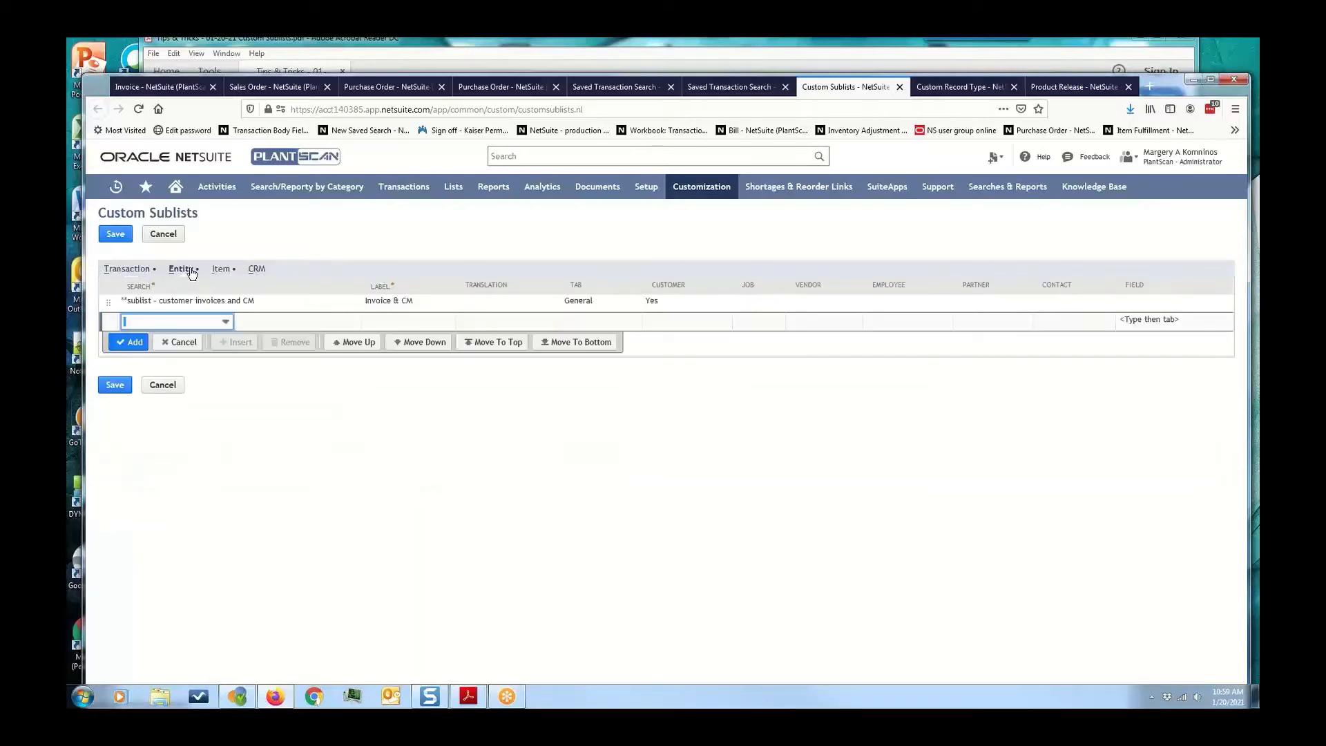
click(128, 268)
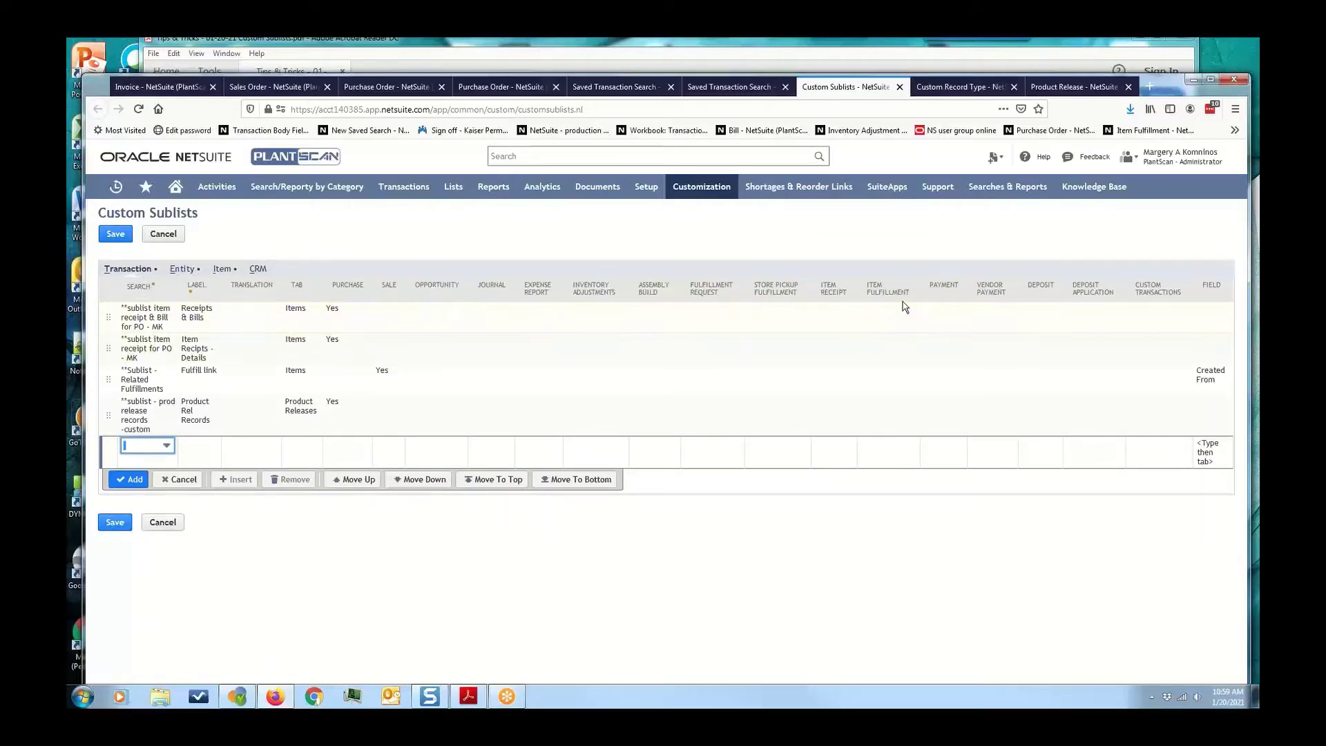
click(178, 271)
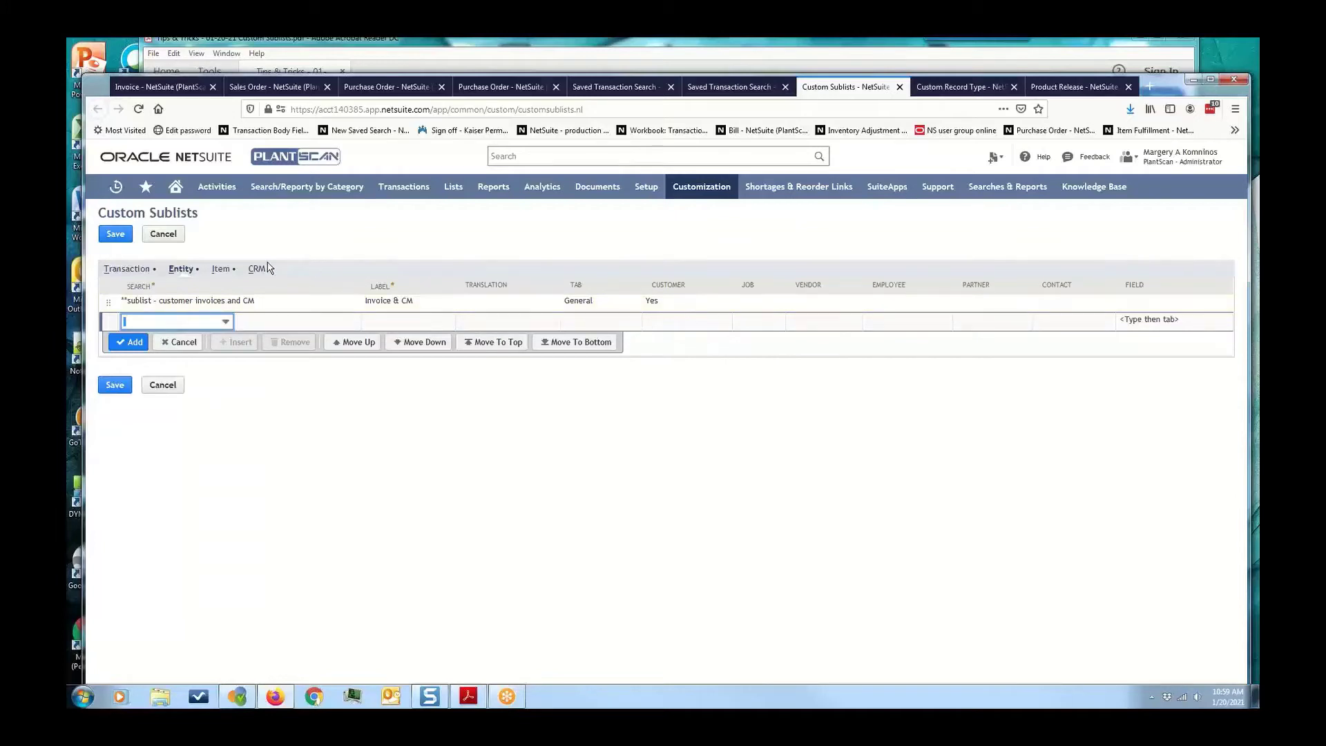
click(230, 272)
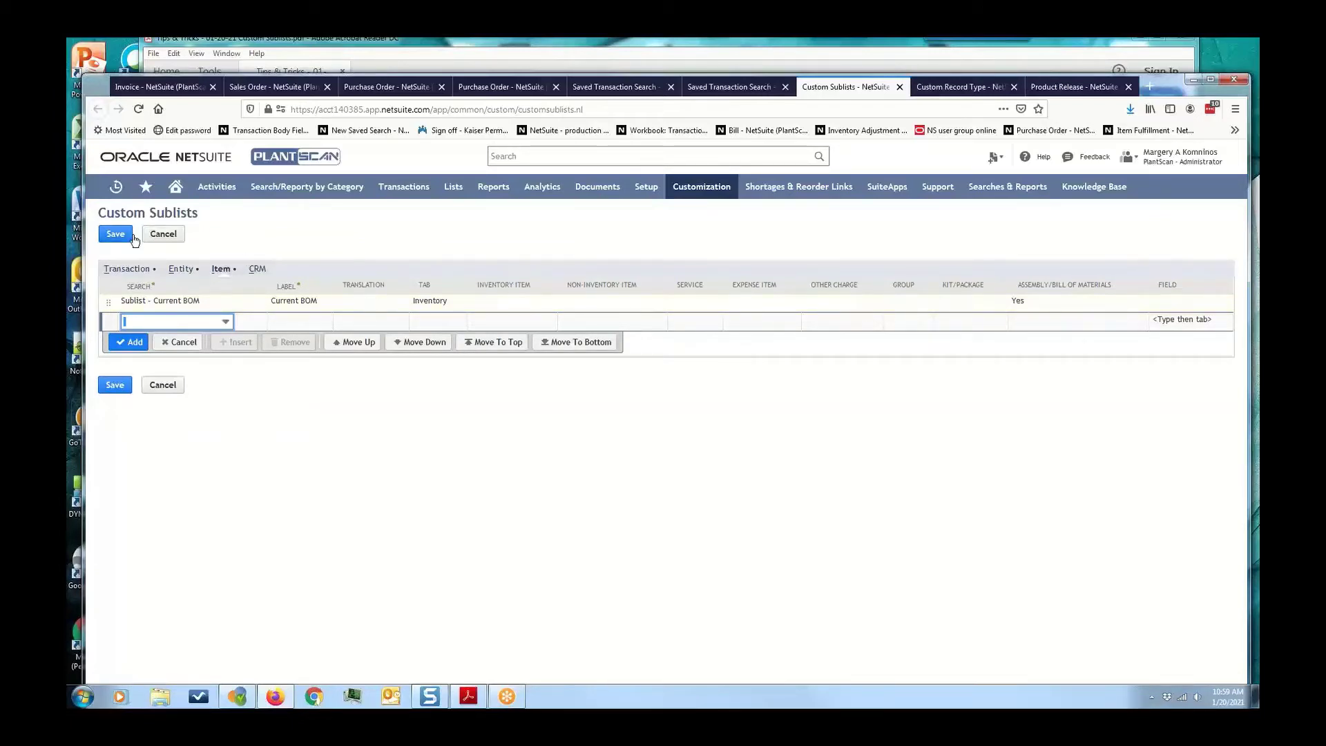
click(129, 269)
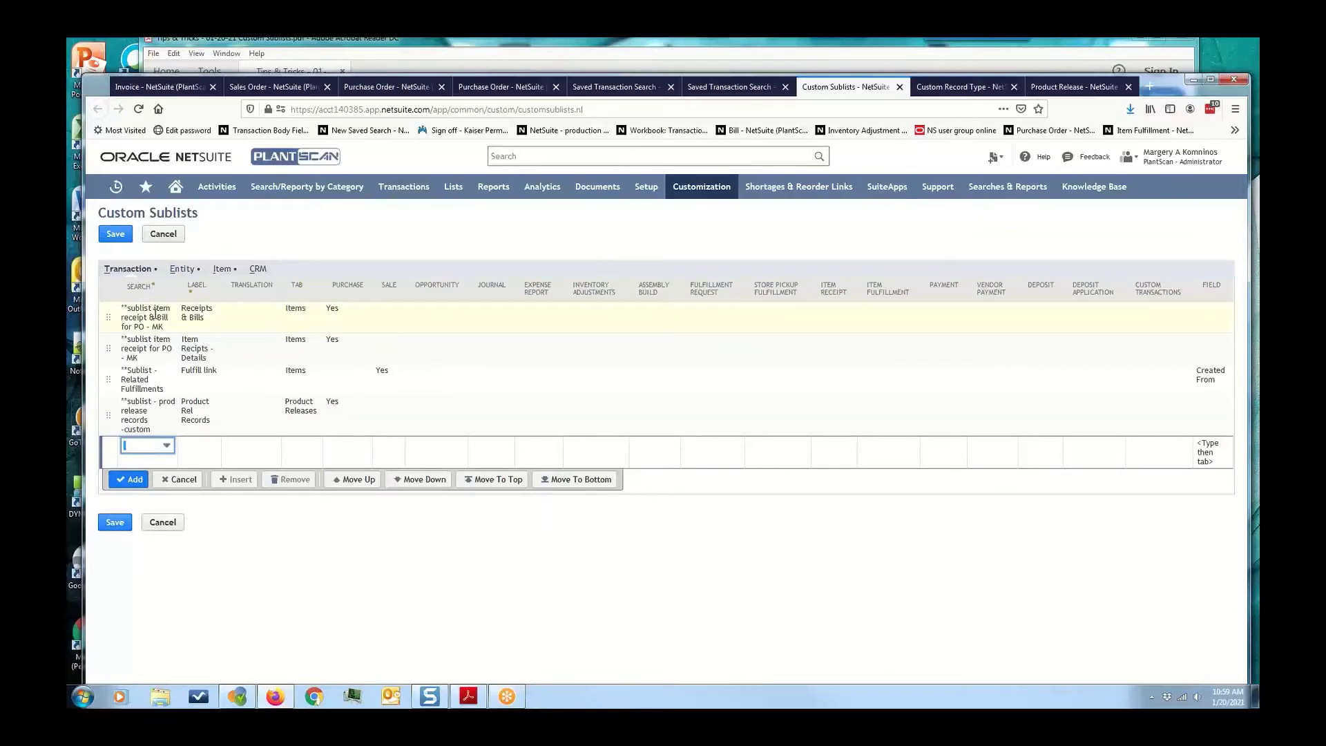
click(169, 445)
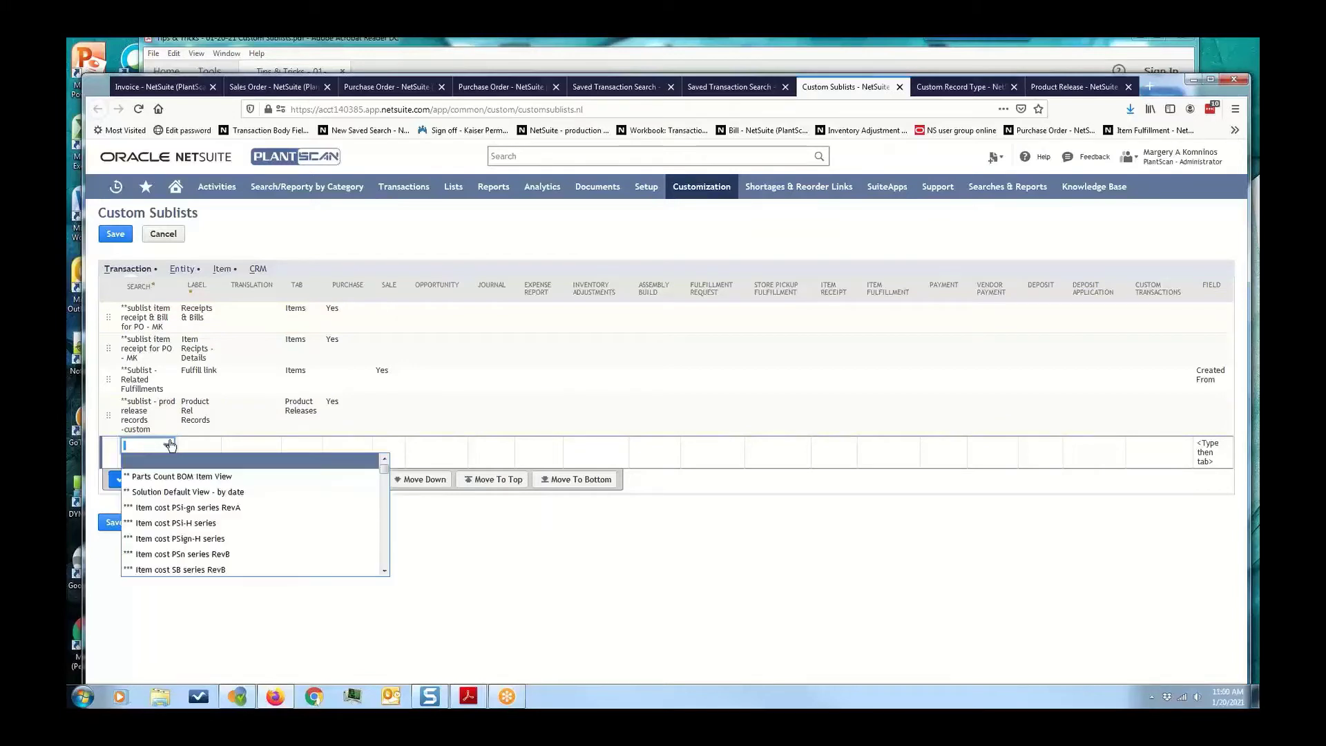
scroll(324, 556, down, 2)
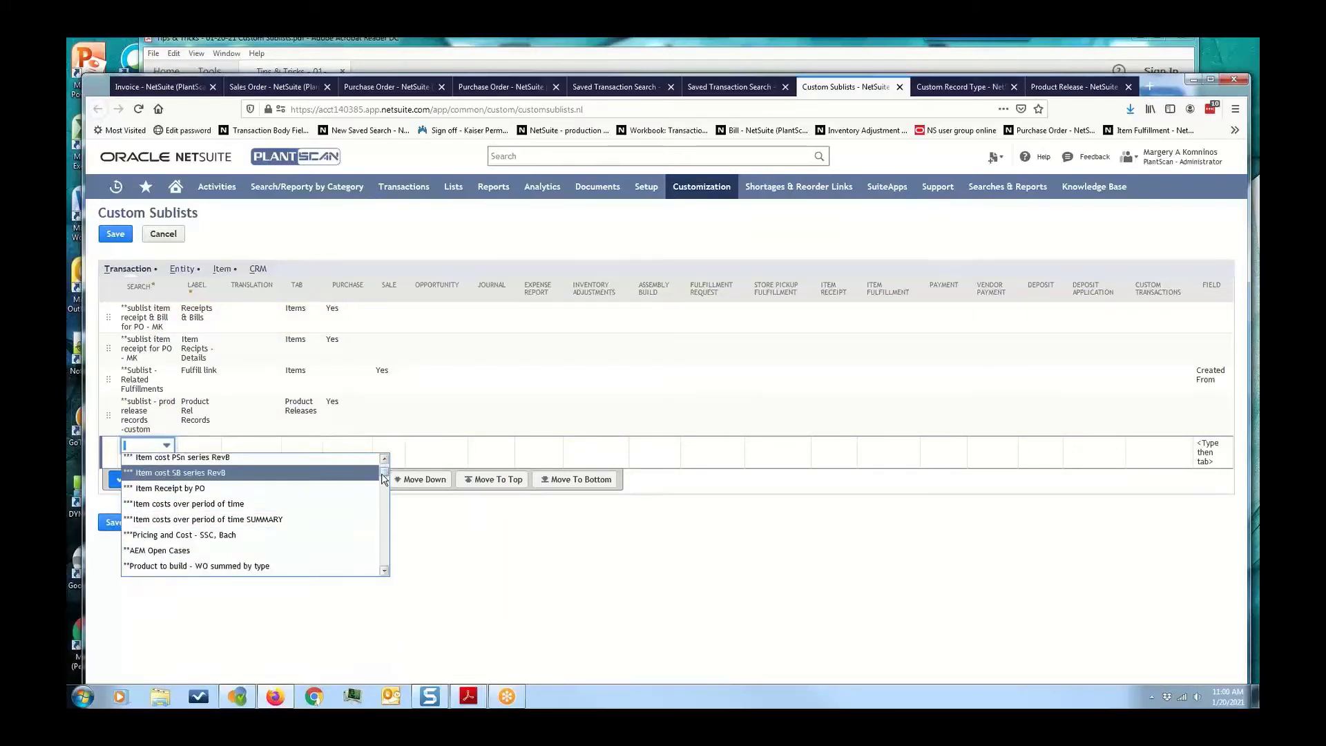
scroll(384, 479, up, 2)
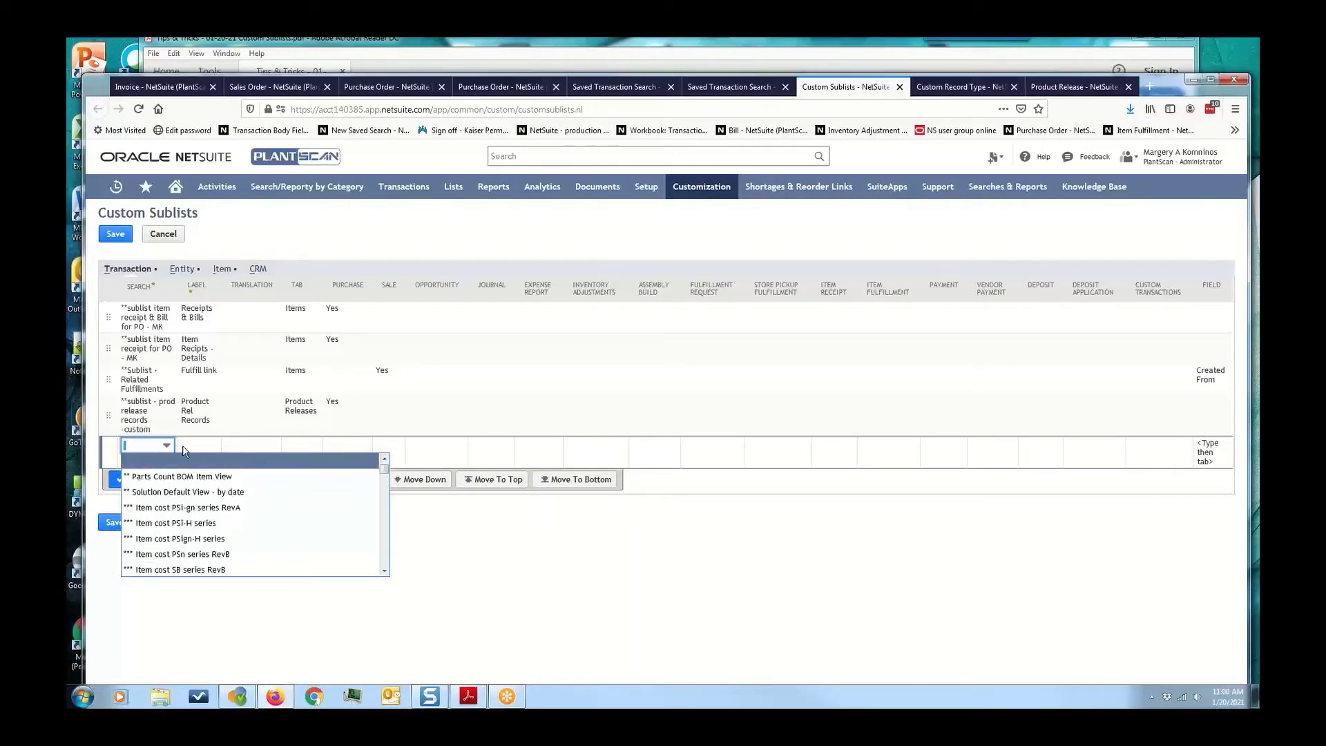
click(351, 229)
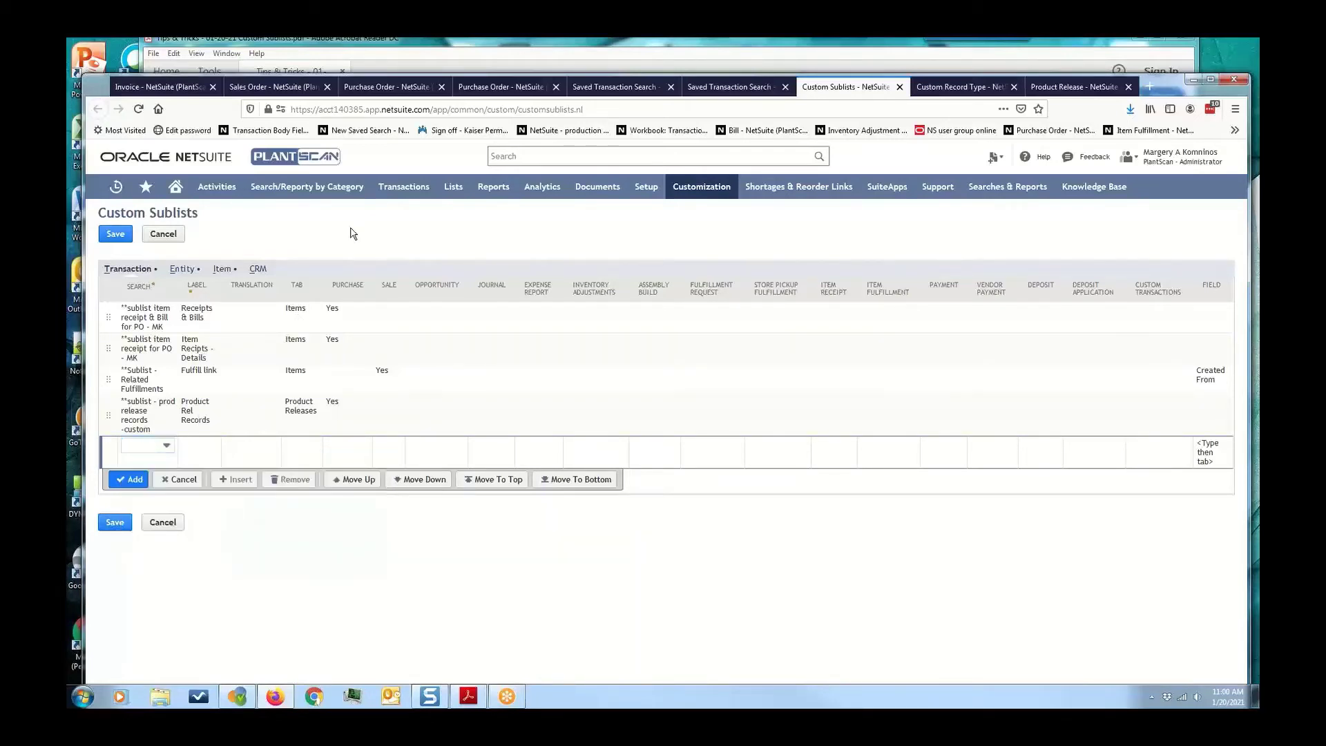
click(156, 447)
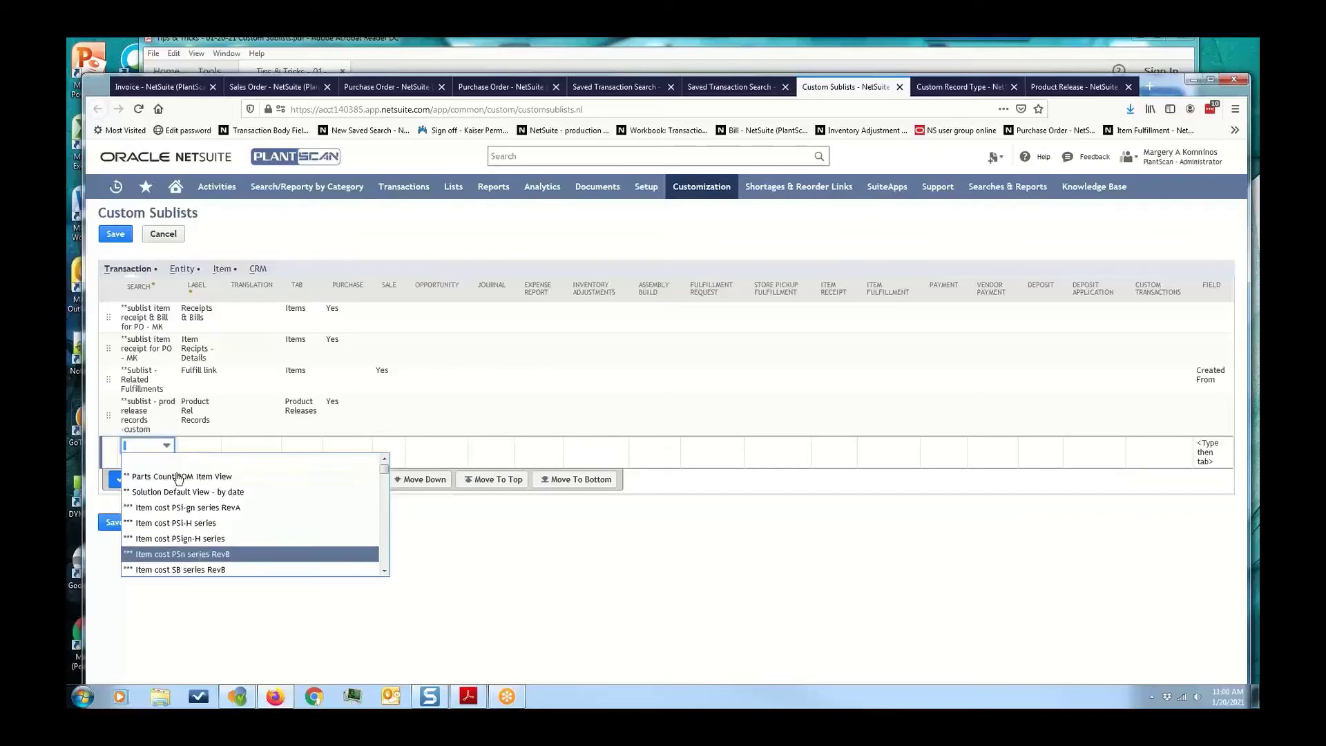
click(285, 230)
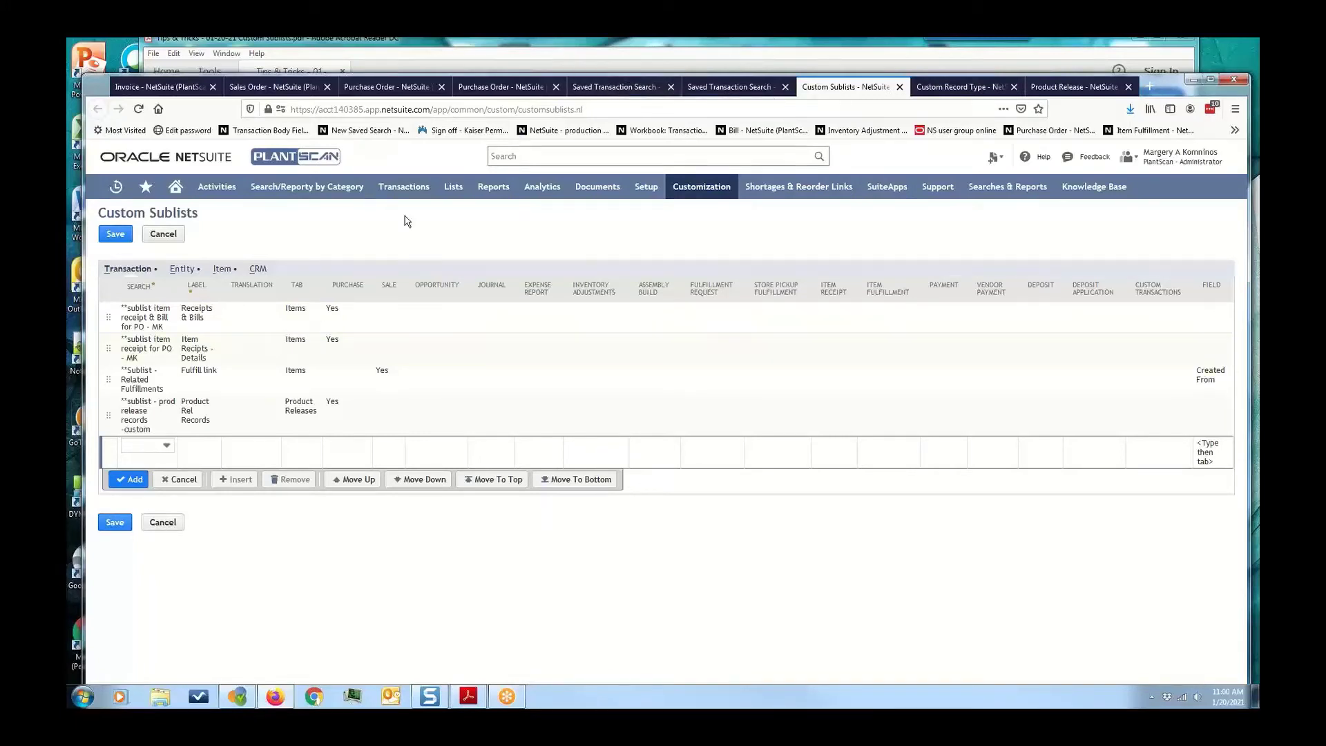
- Check the invoice, then review the Related Fulfillments search's result columns and available filters
click(597, 90)
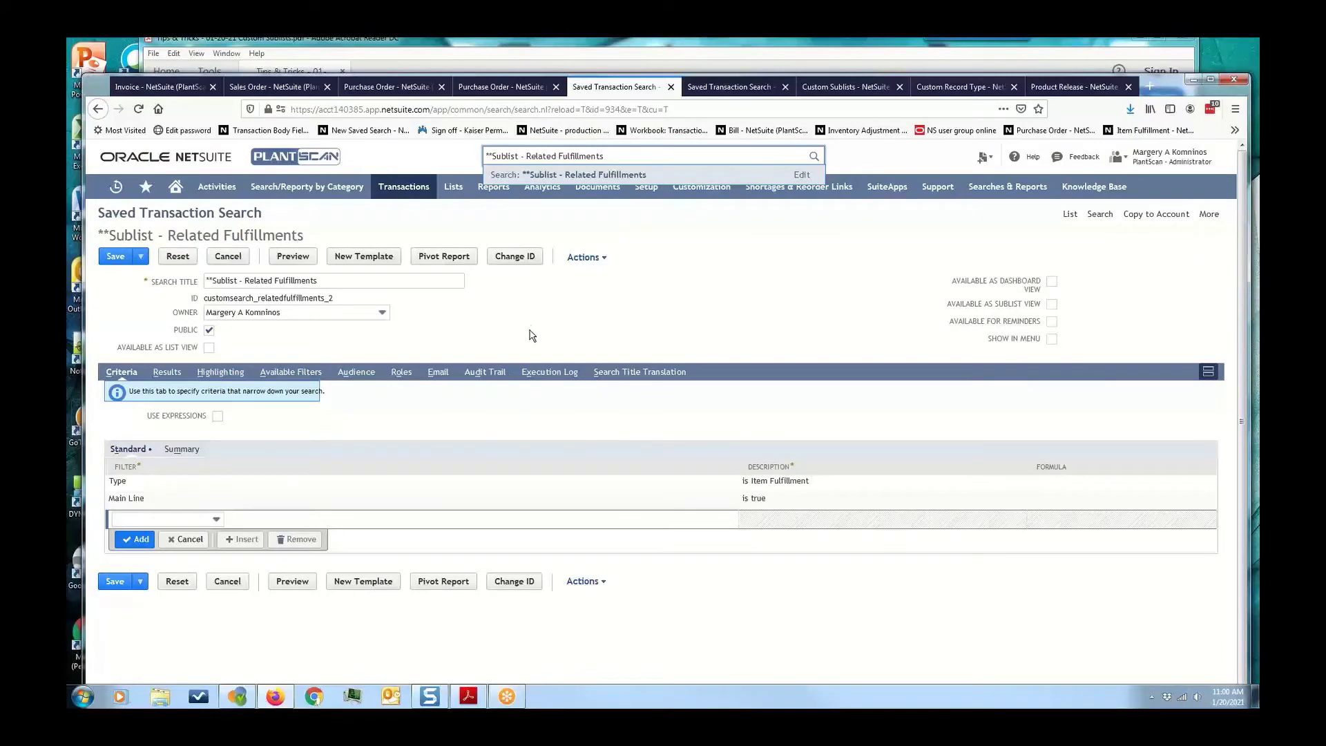
click(160, 88)
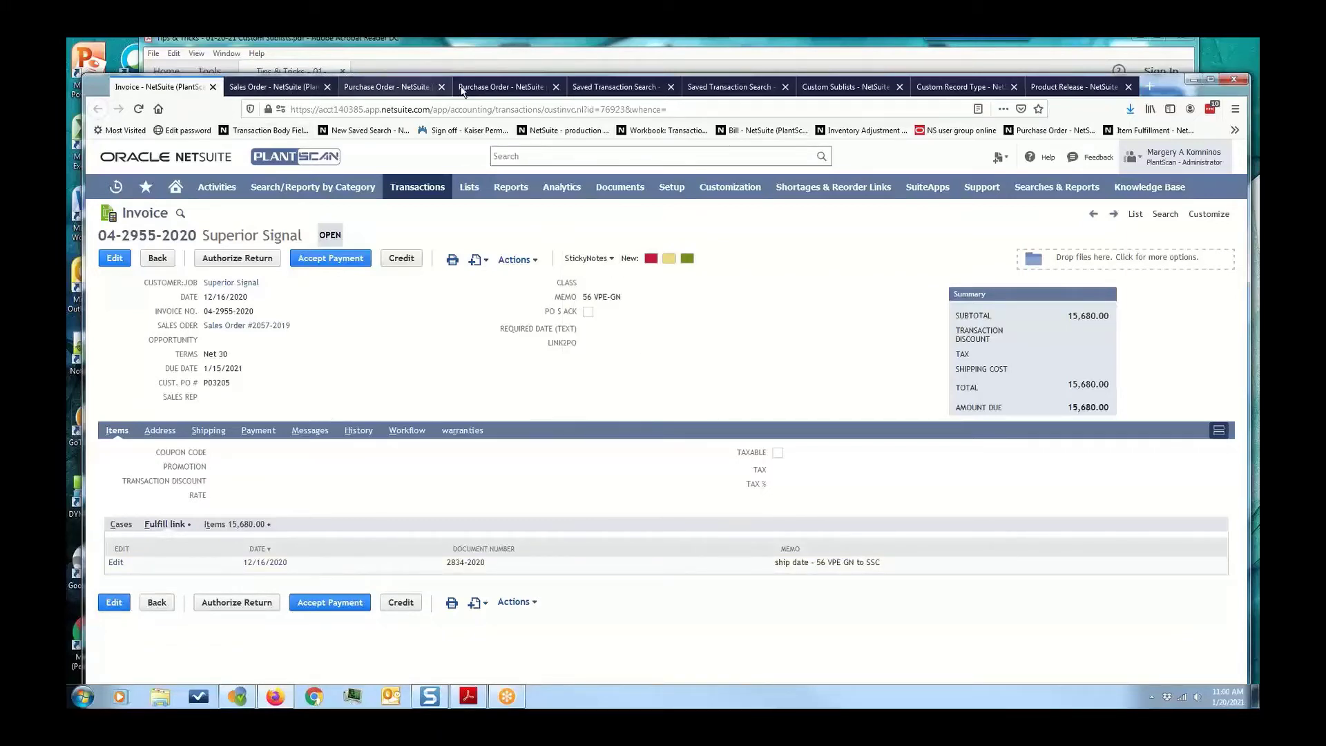
click(592, 89)
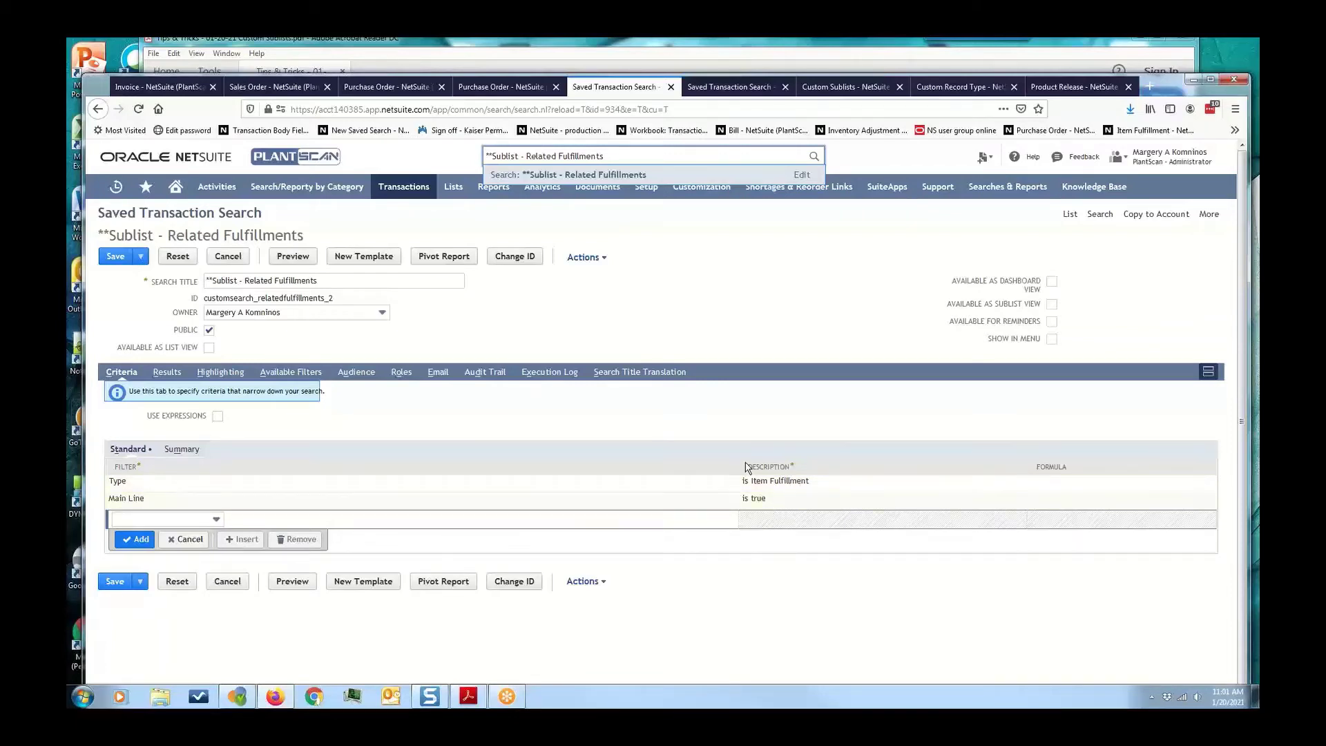
click(179, 377)
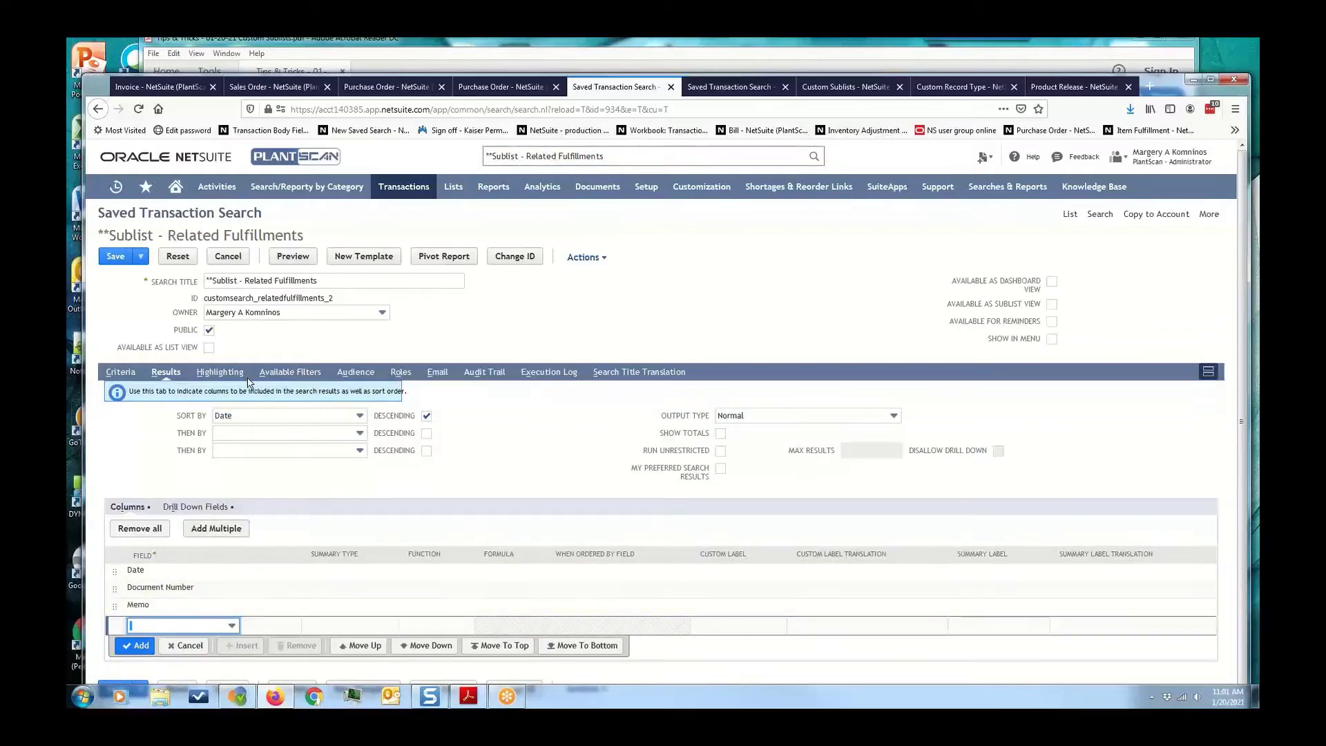
click(286, 380)
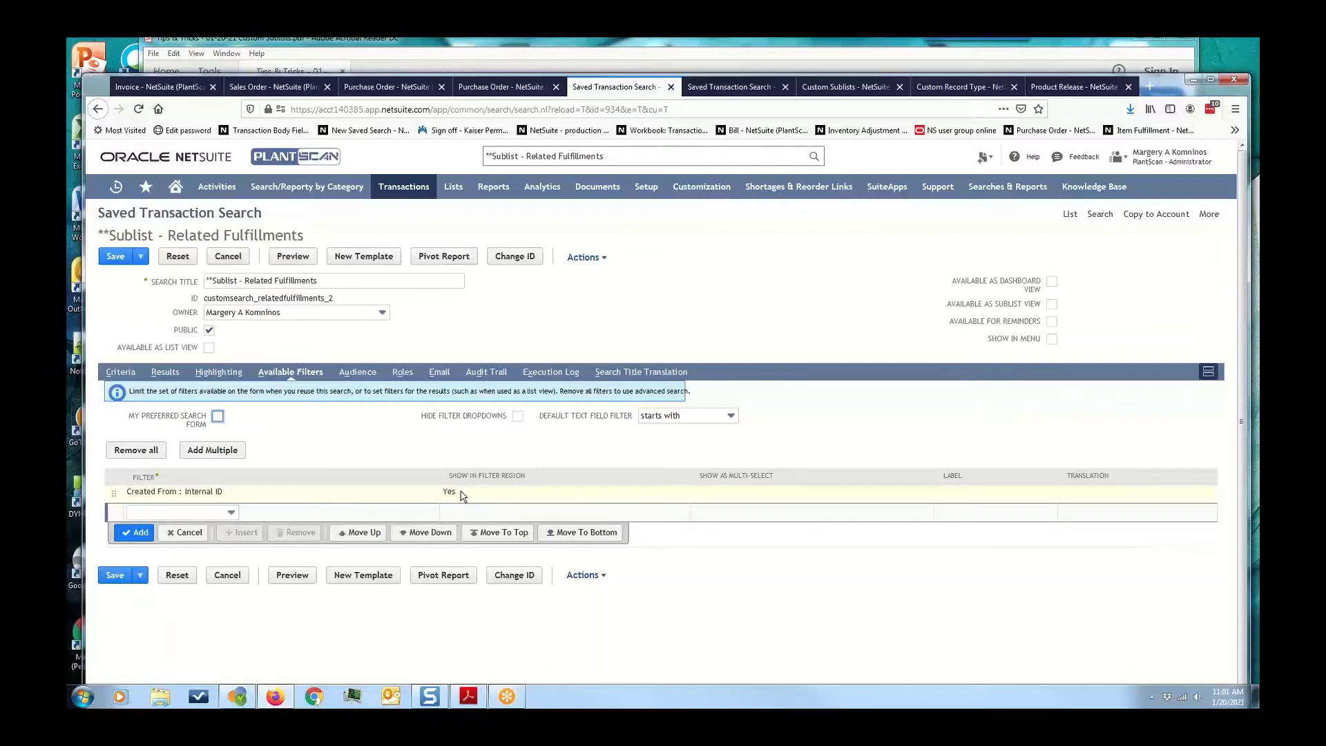
- Preview the Related Fulfillments search results, listing 1763 fulfillments with date, document number and memo
click(293, 256)
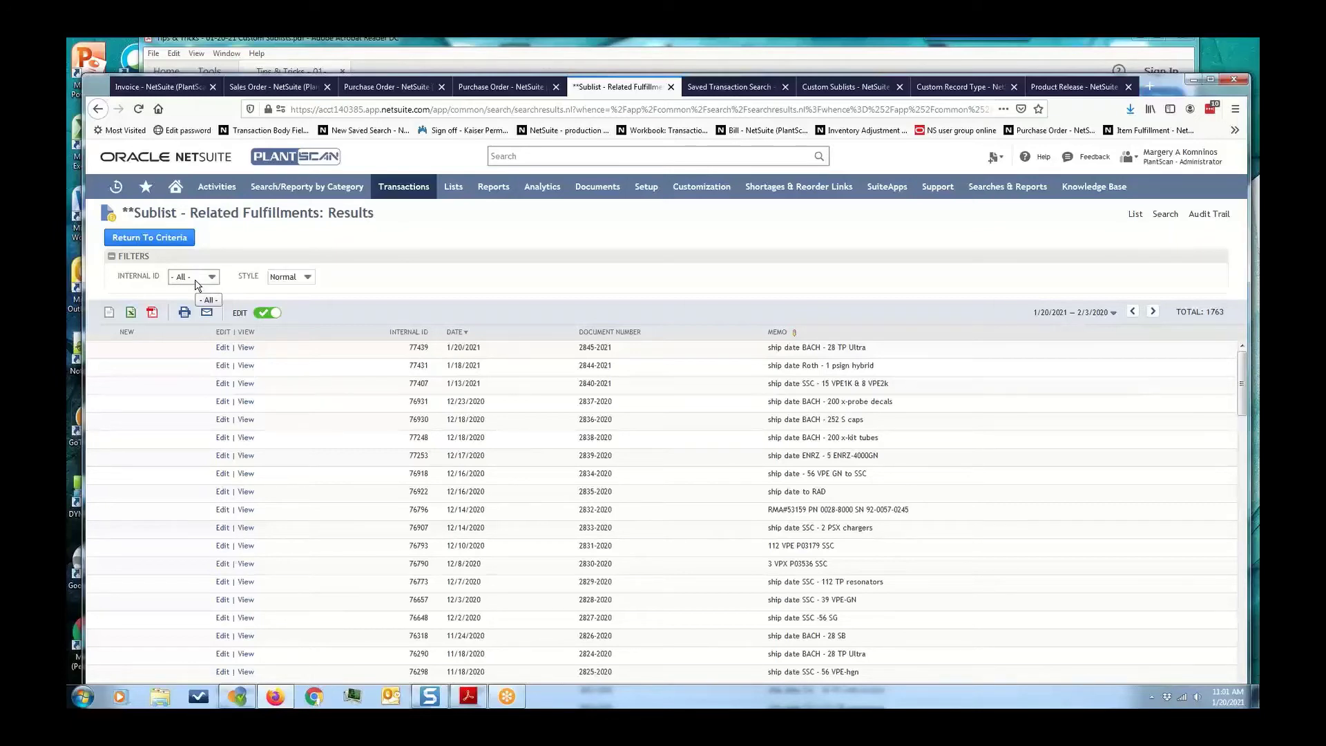
click(531, 90)
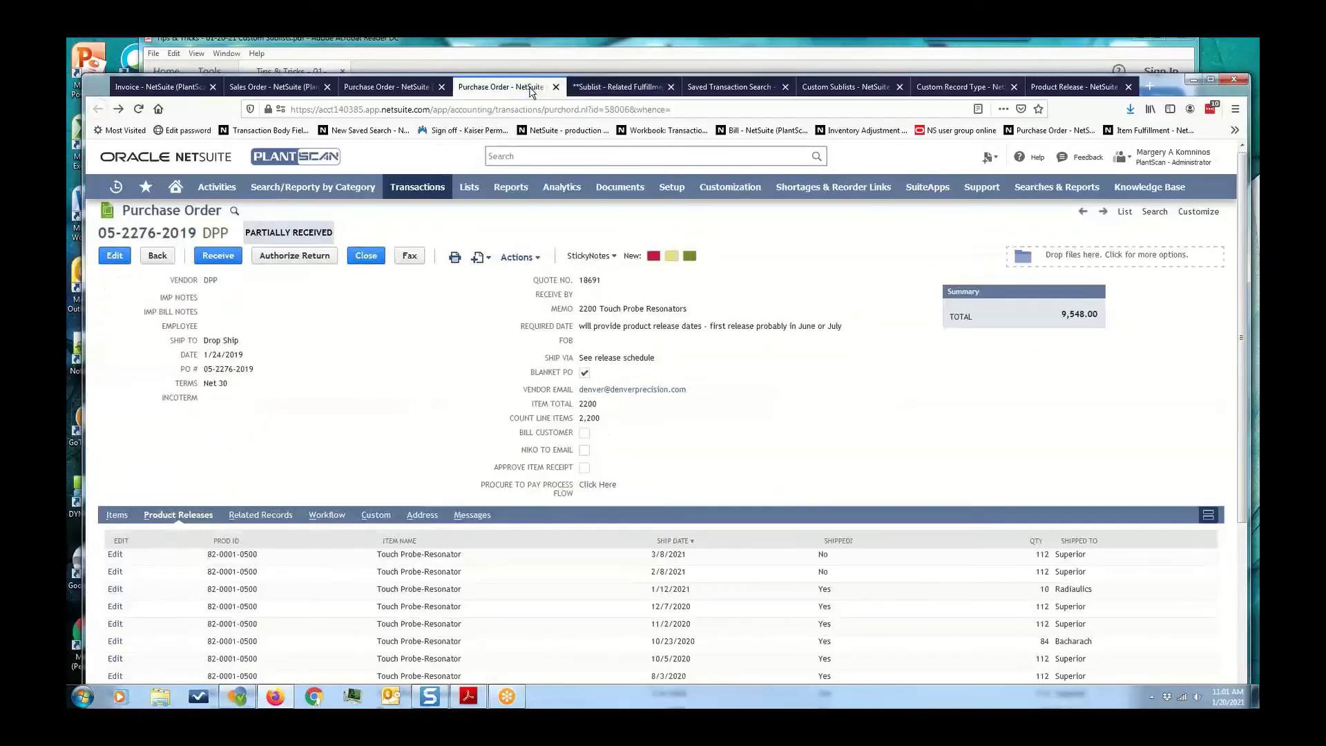
click(644, 89)
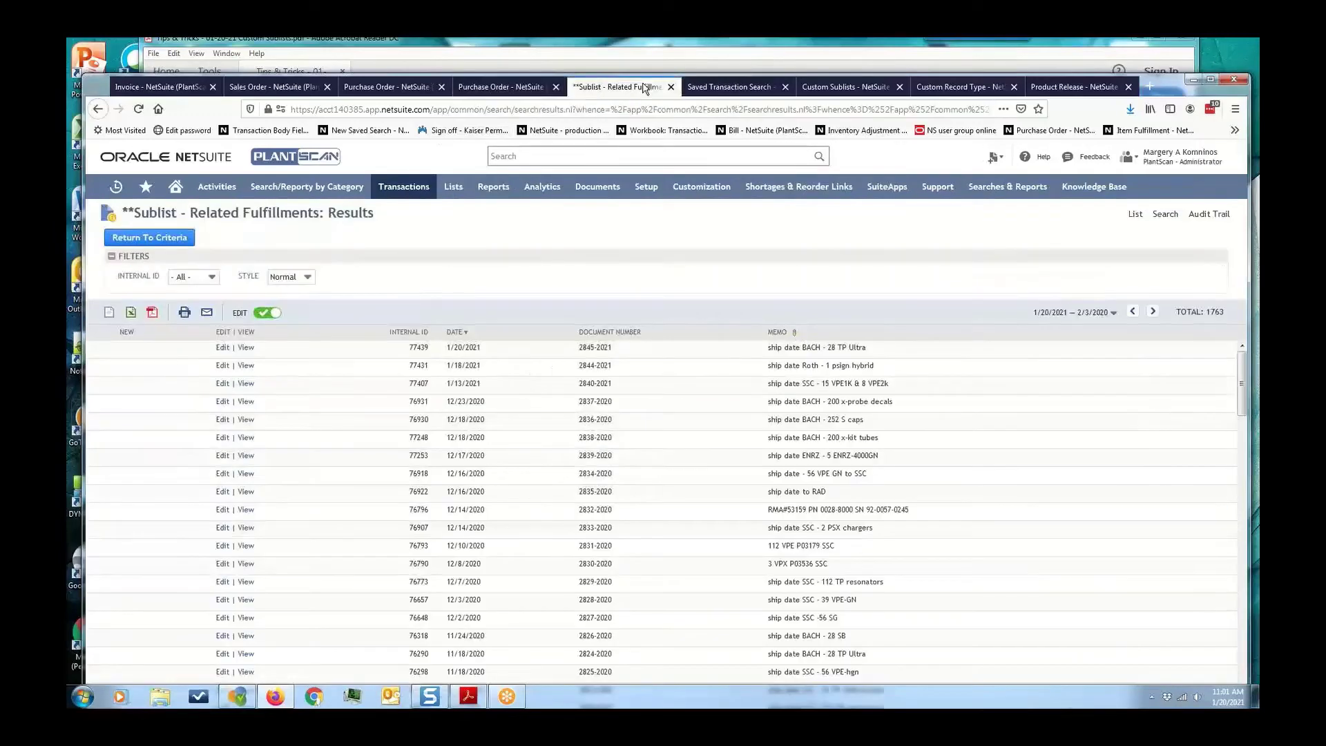
- Turn off Show in Filter Region for the Created From : Internal ID filter, then return to Custom Sublists
click(149, 237)
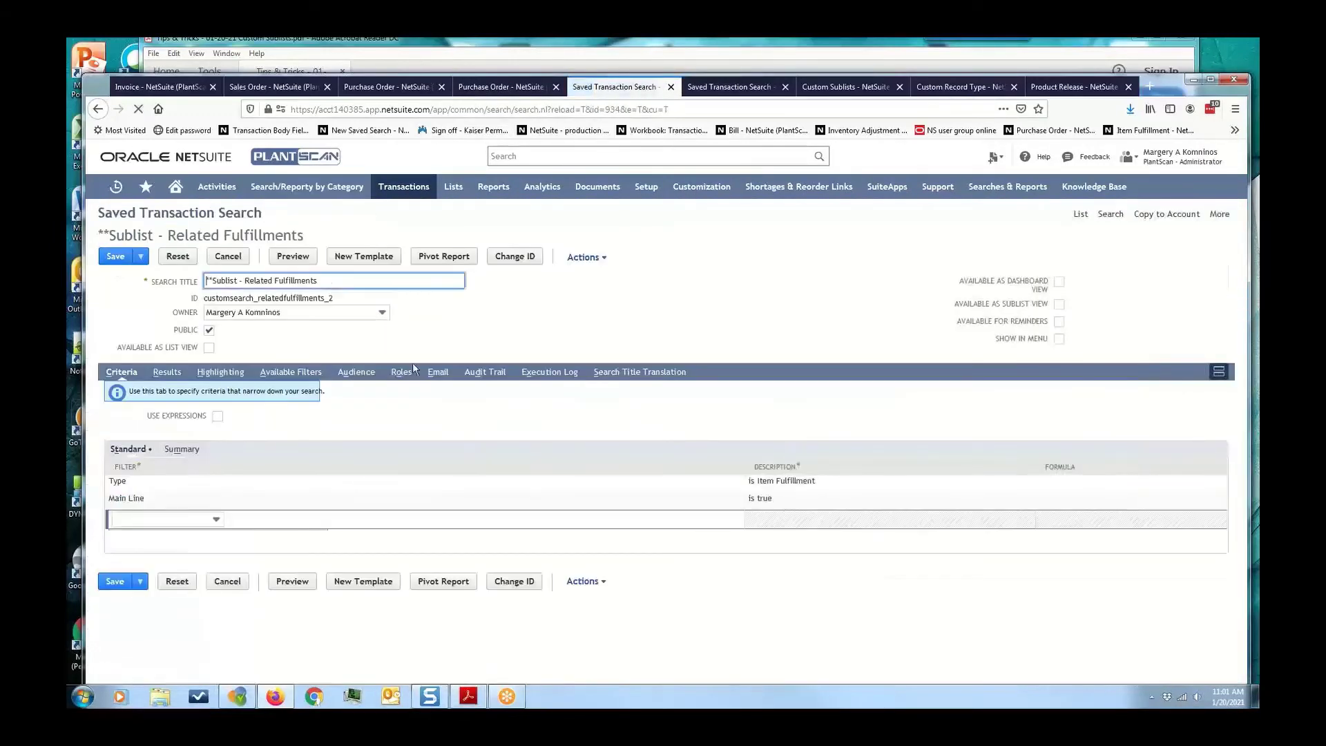
click(290, 373)
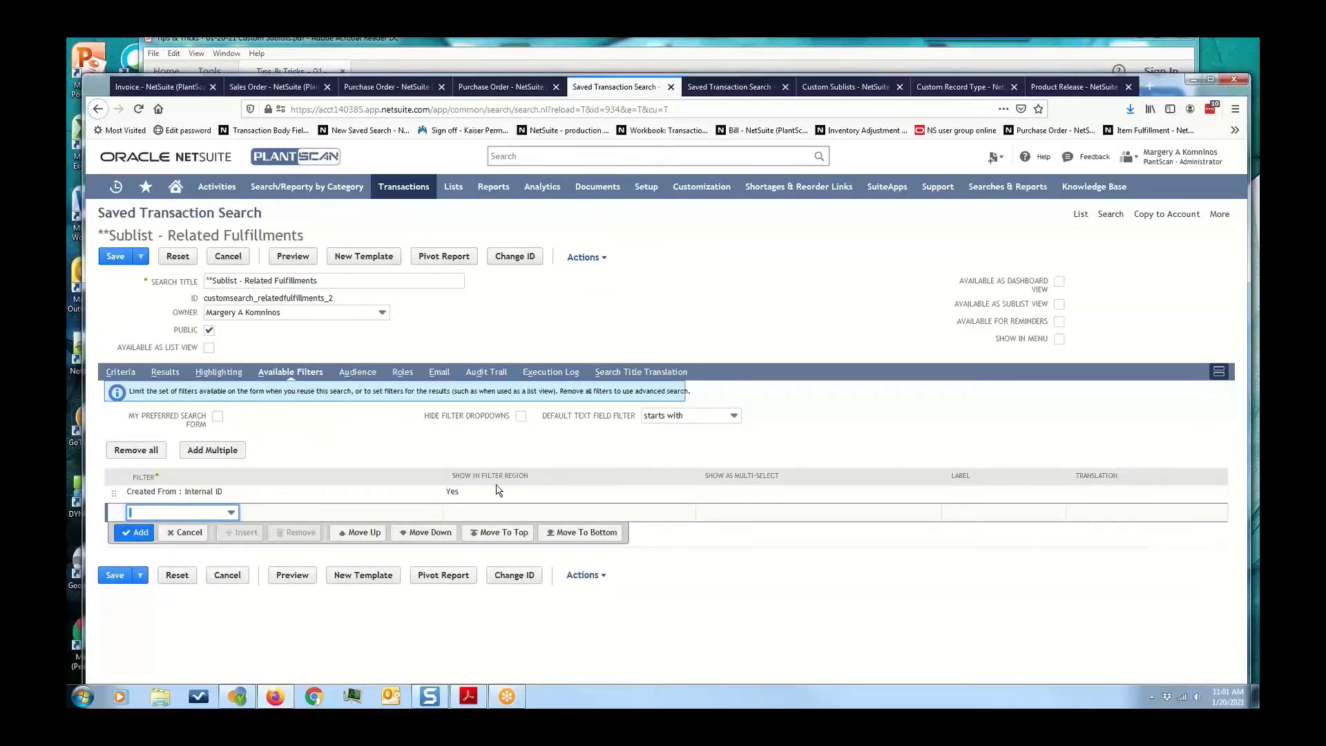
click(455, 493)
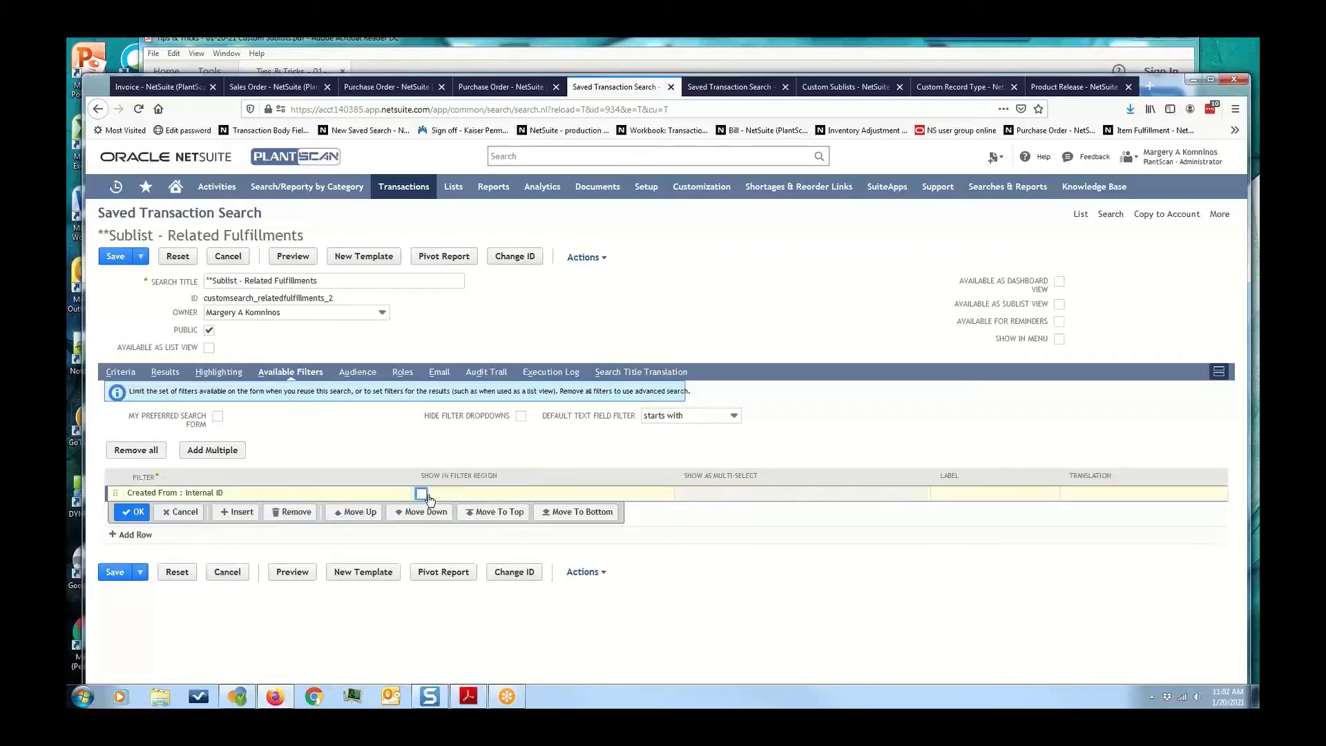
click(138, 511)
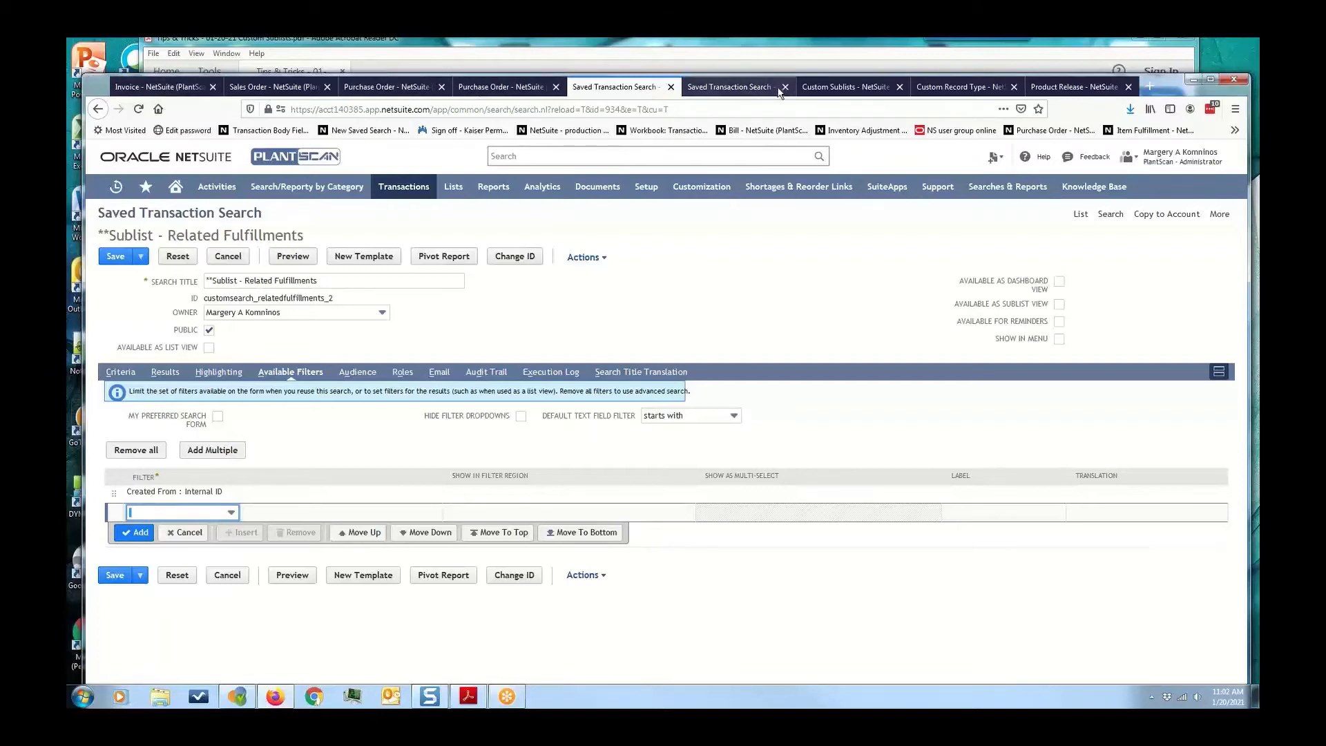
click(840, 87)
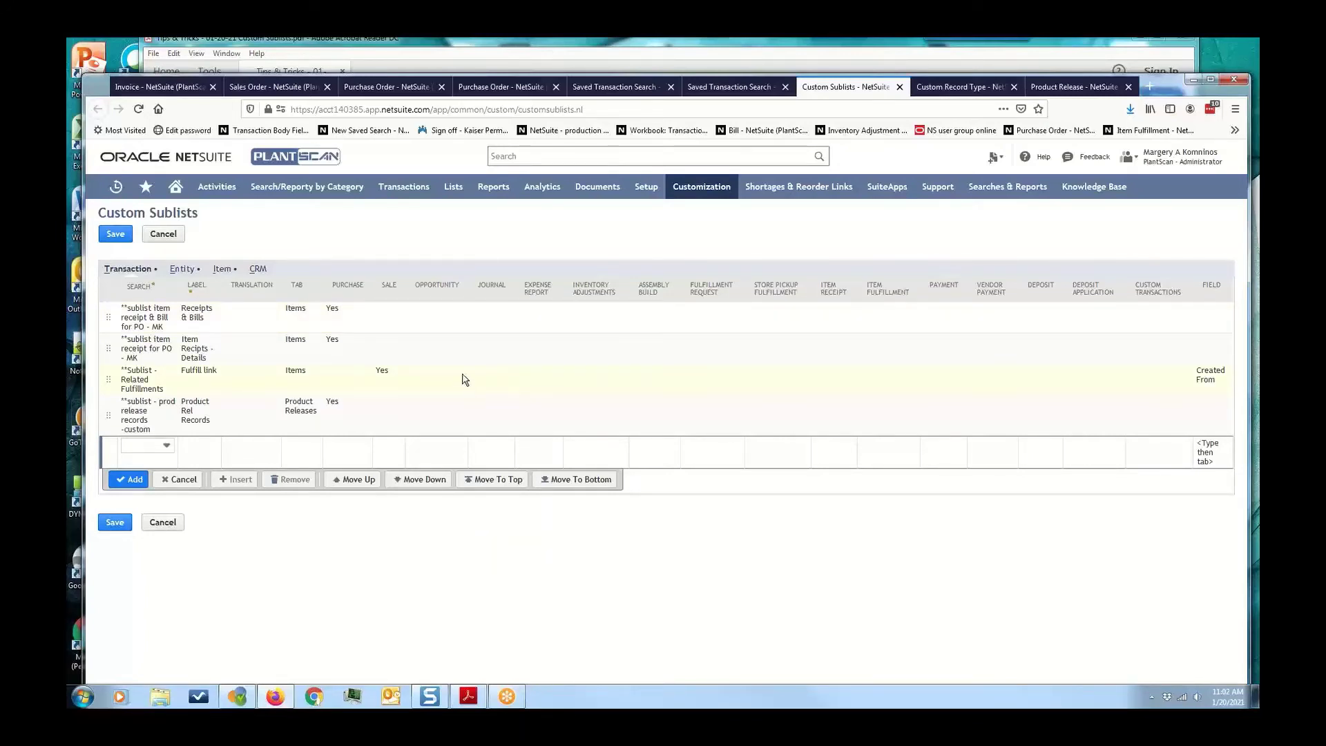
click(185, 270)
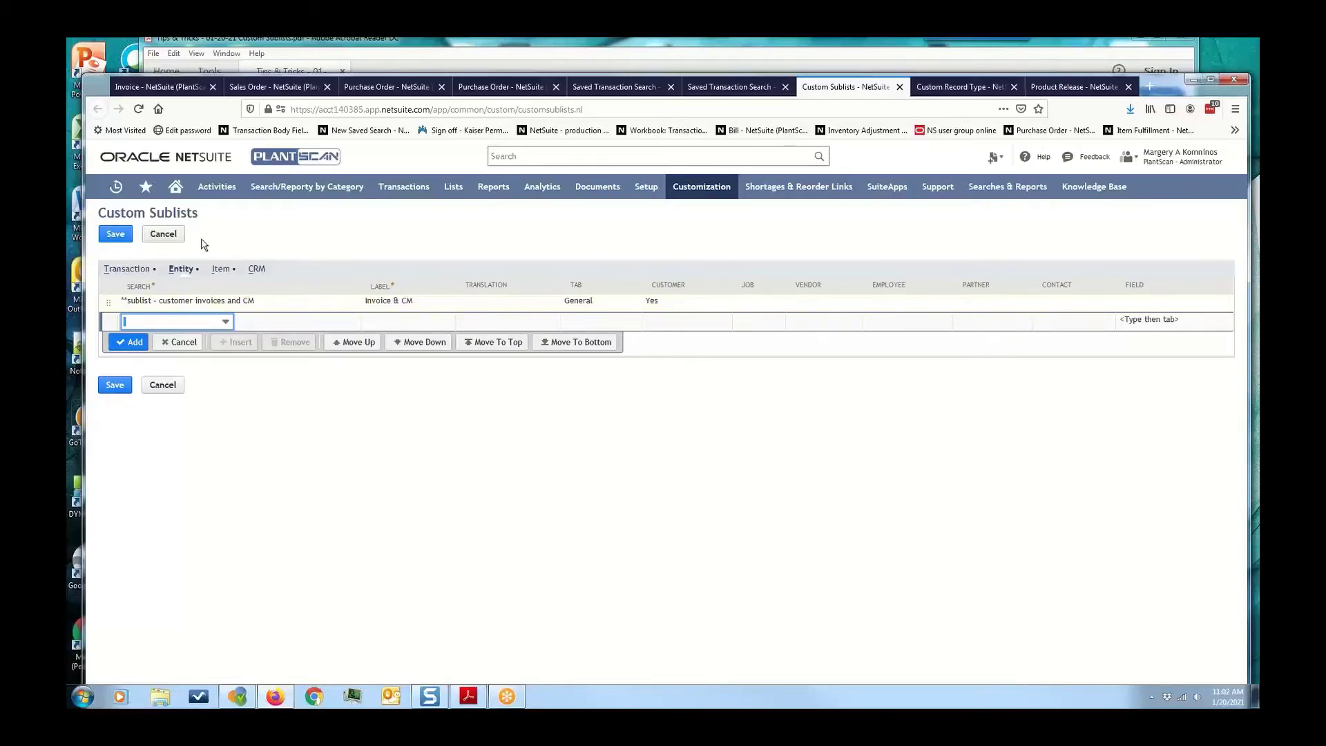
click(130, 271)
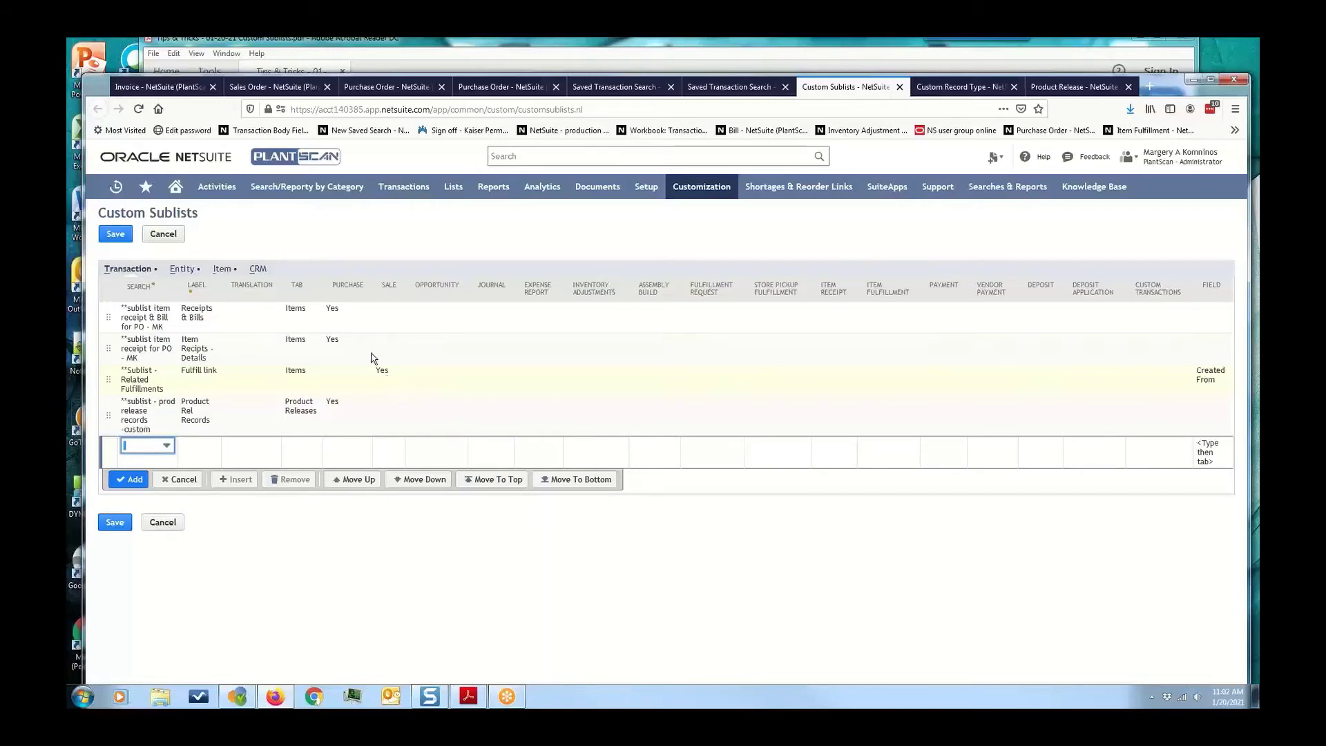
click(163, 86)
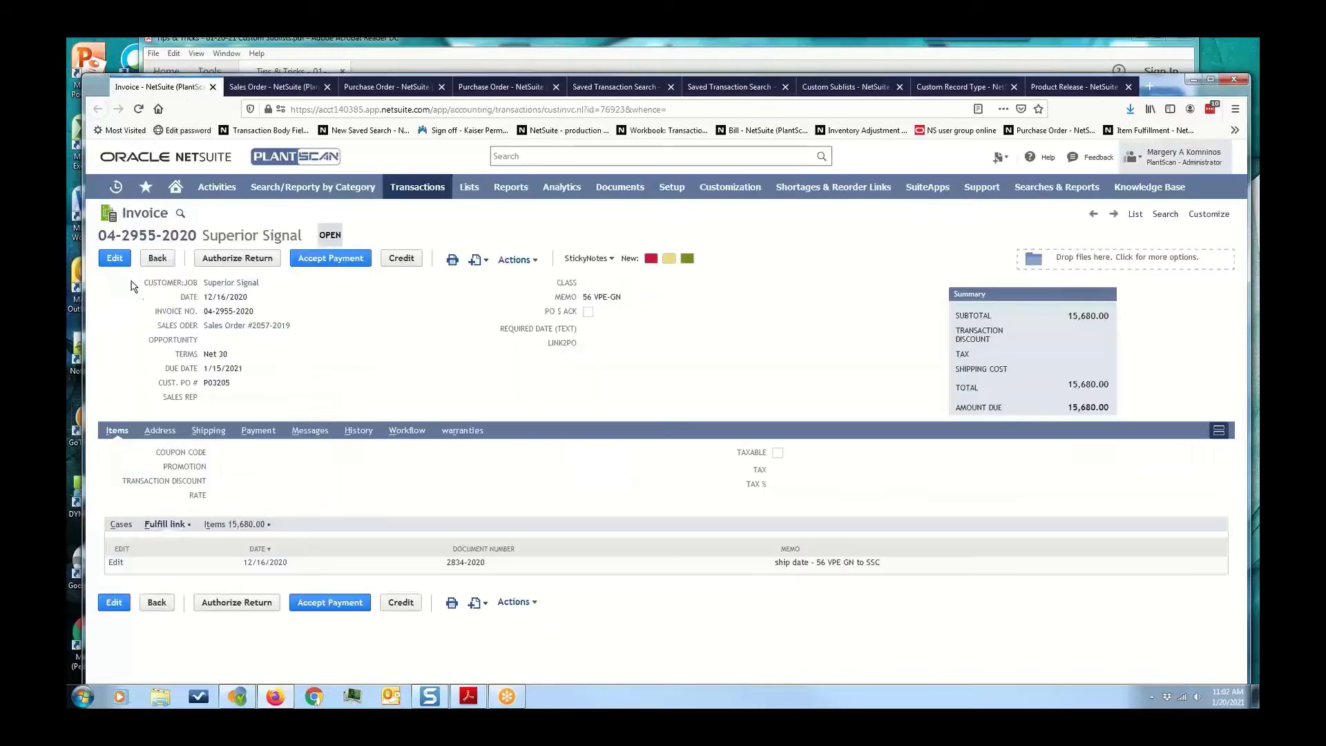
- Check the Sales Order field help and source sales order, then revisit the Related Fulfillments search
click(185, 332)
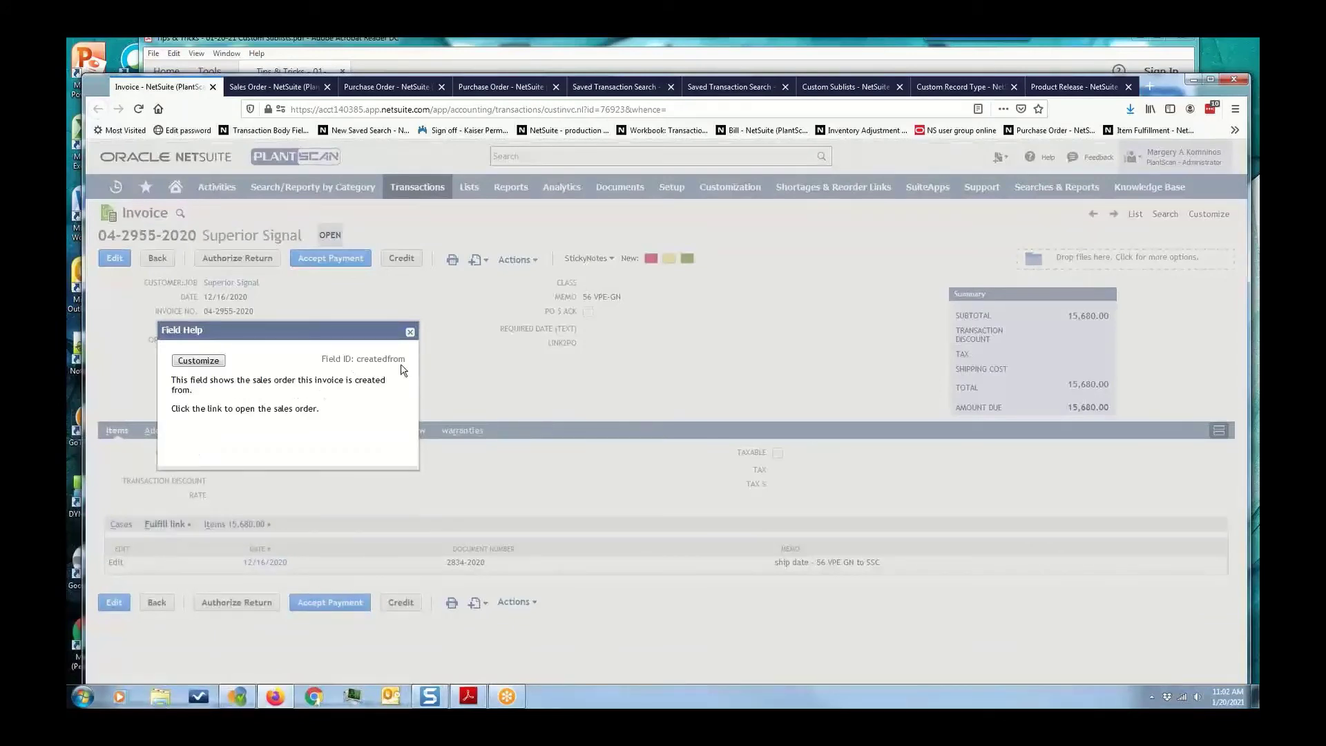
click(410, 332)
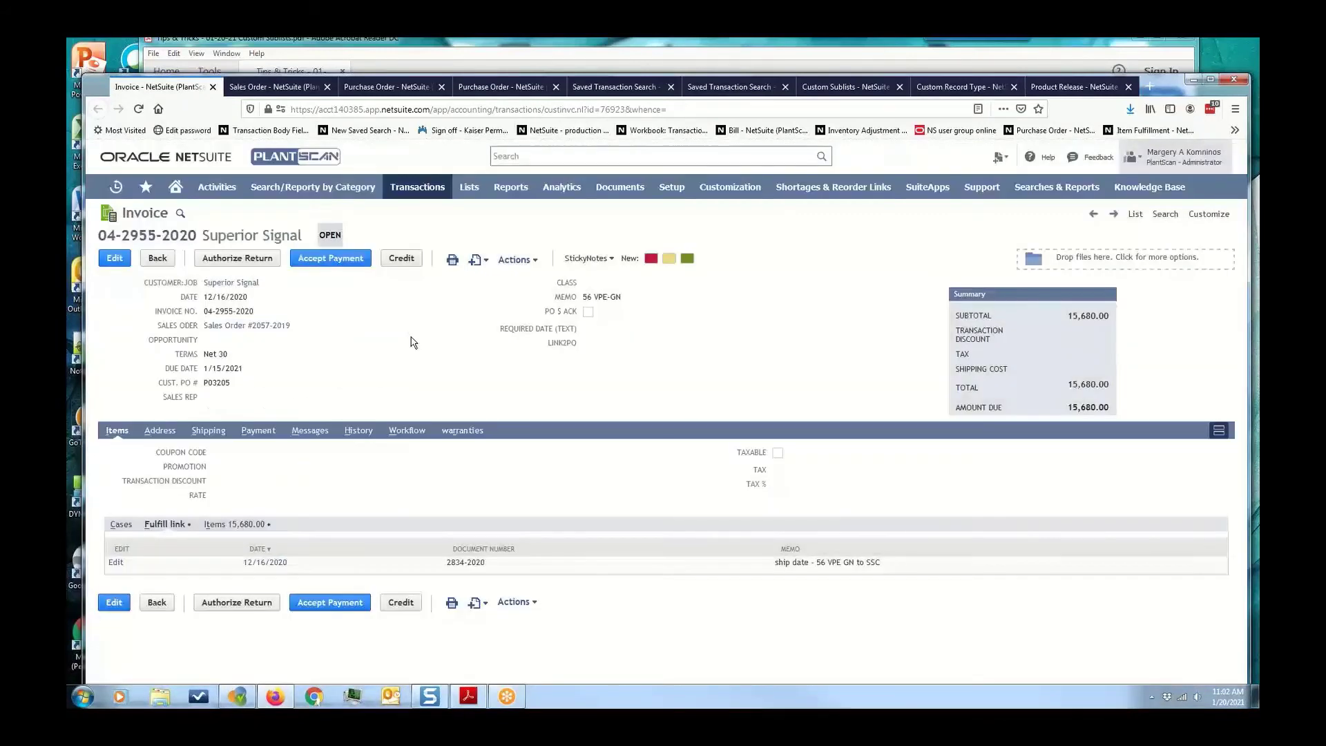
click(303, 96)
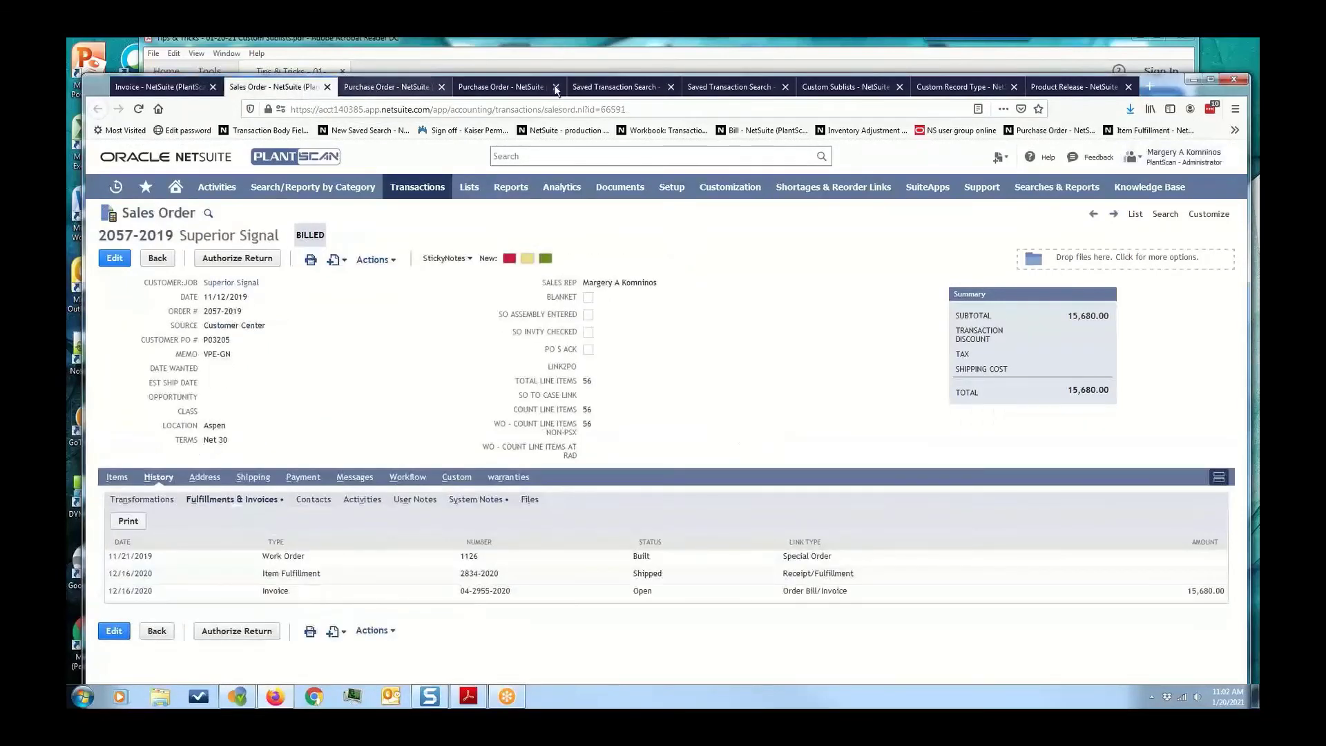
click(622, 87)
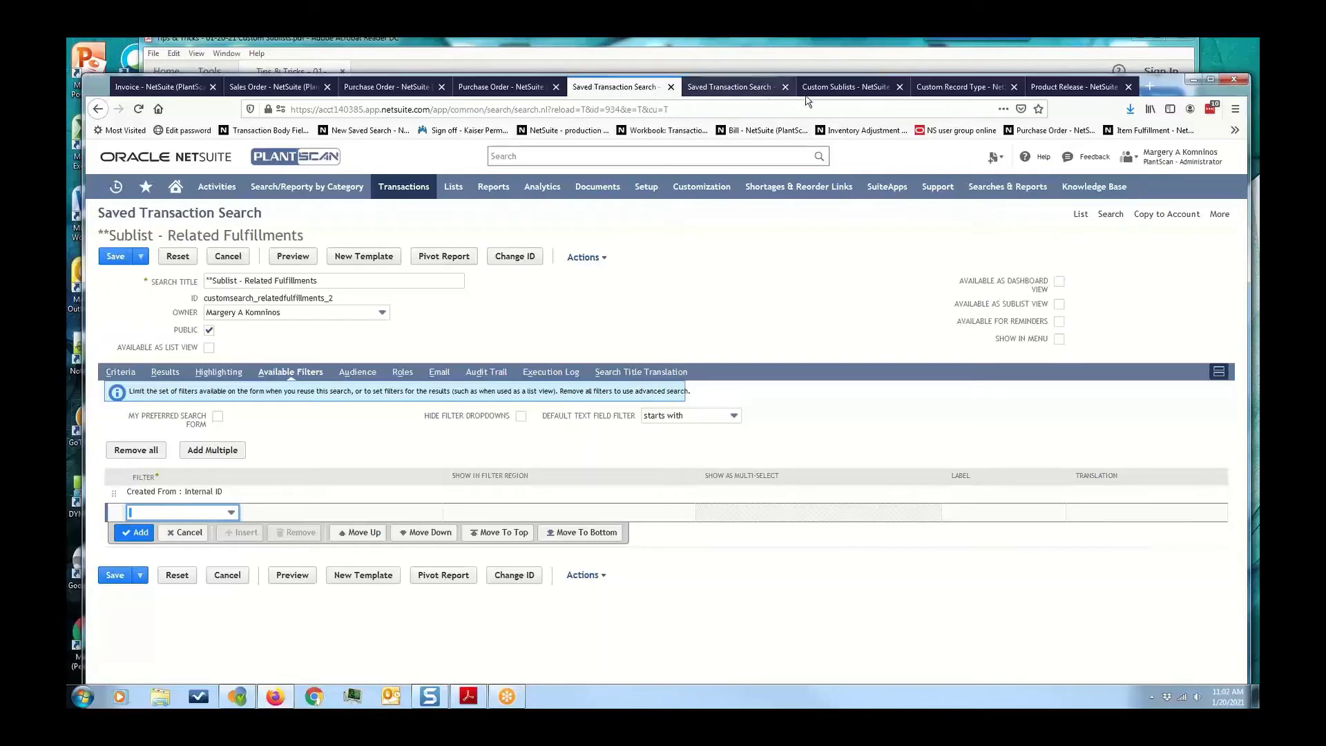
- Inspect the customer invoices and CM search's available filters, then return to the Custom Sublists list
click(758, 90)
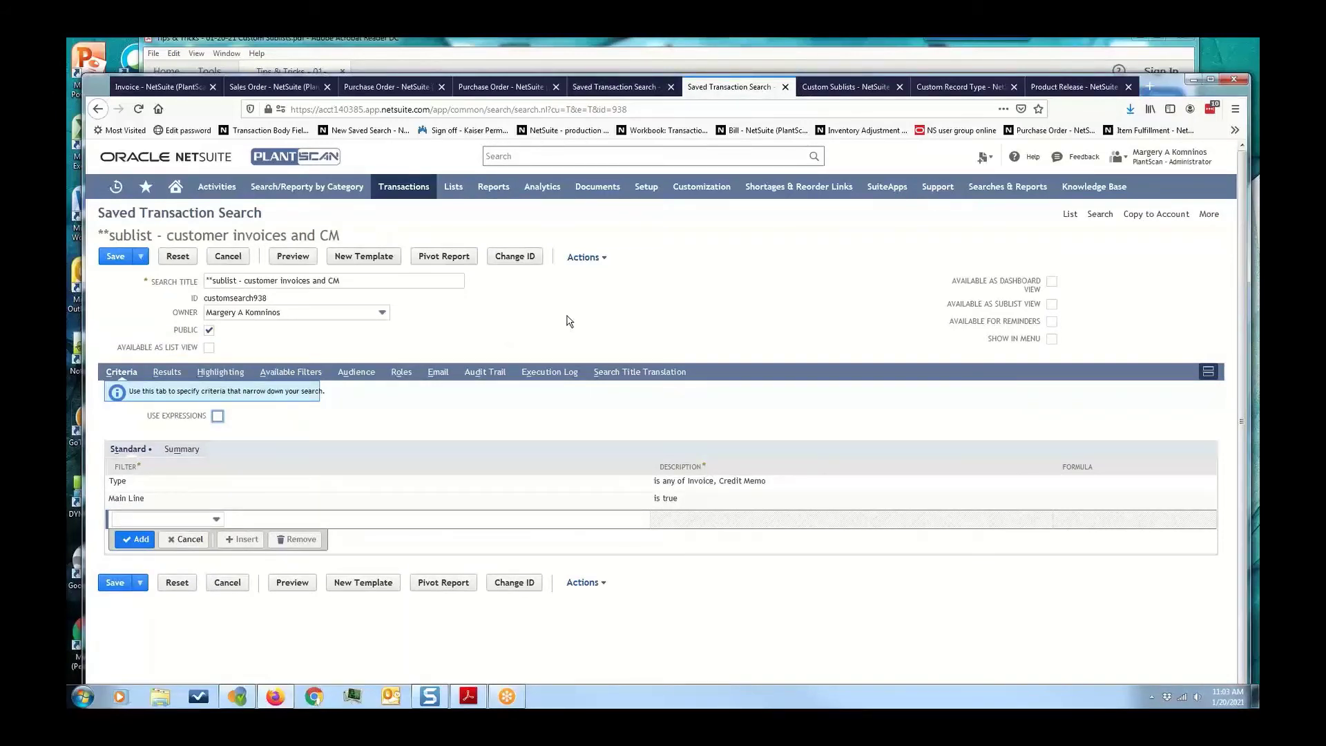
click(276, 373)
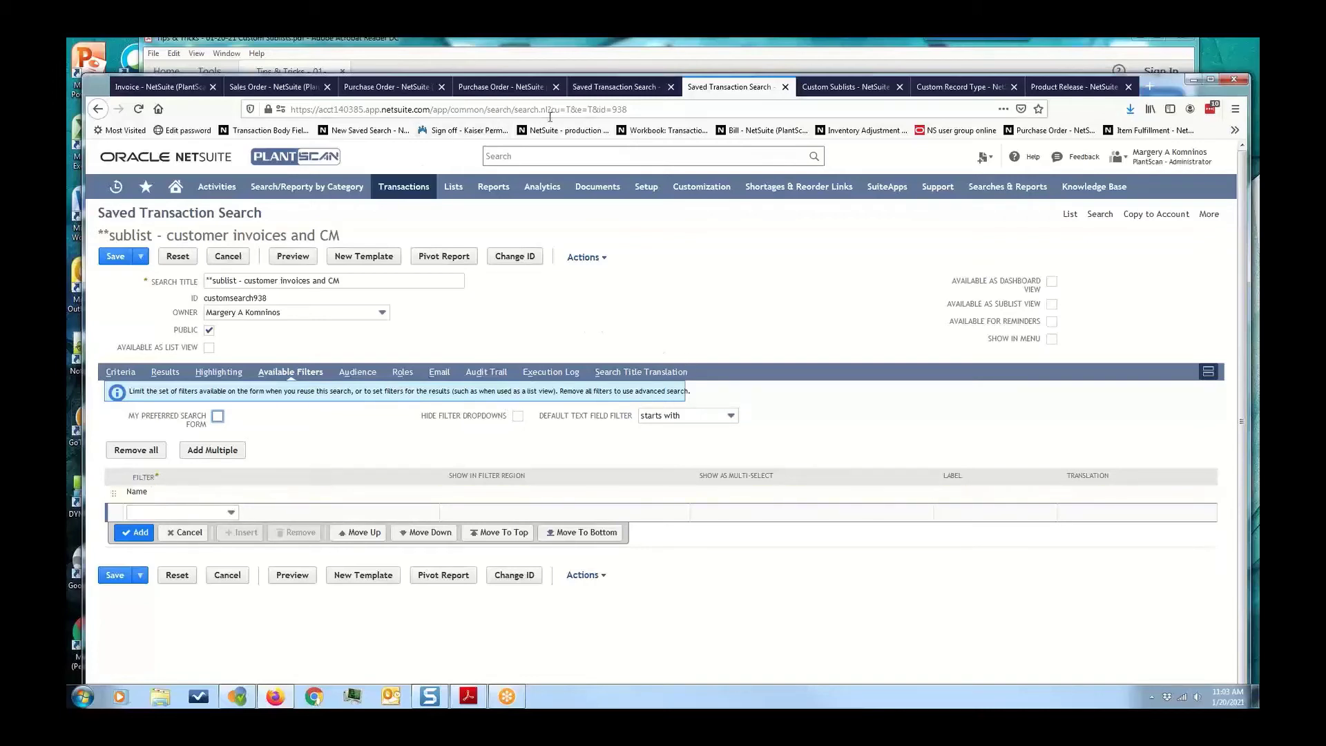
click(853, 89)
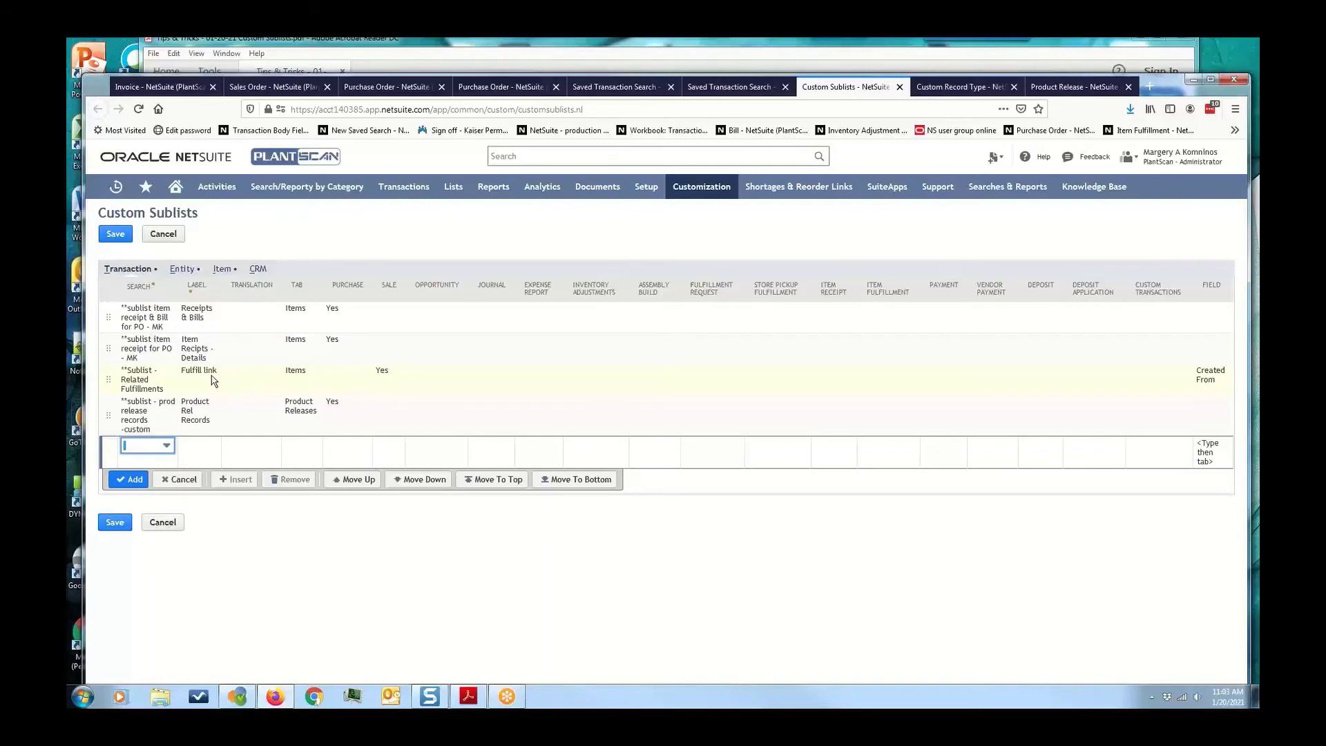
click(176, 86)
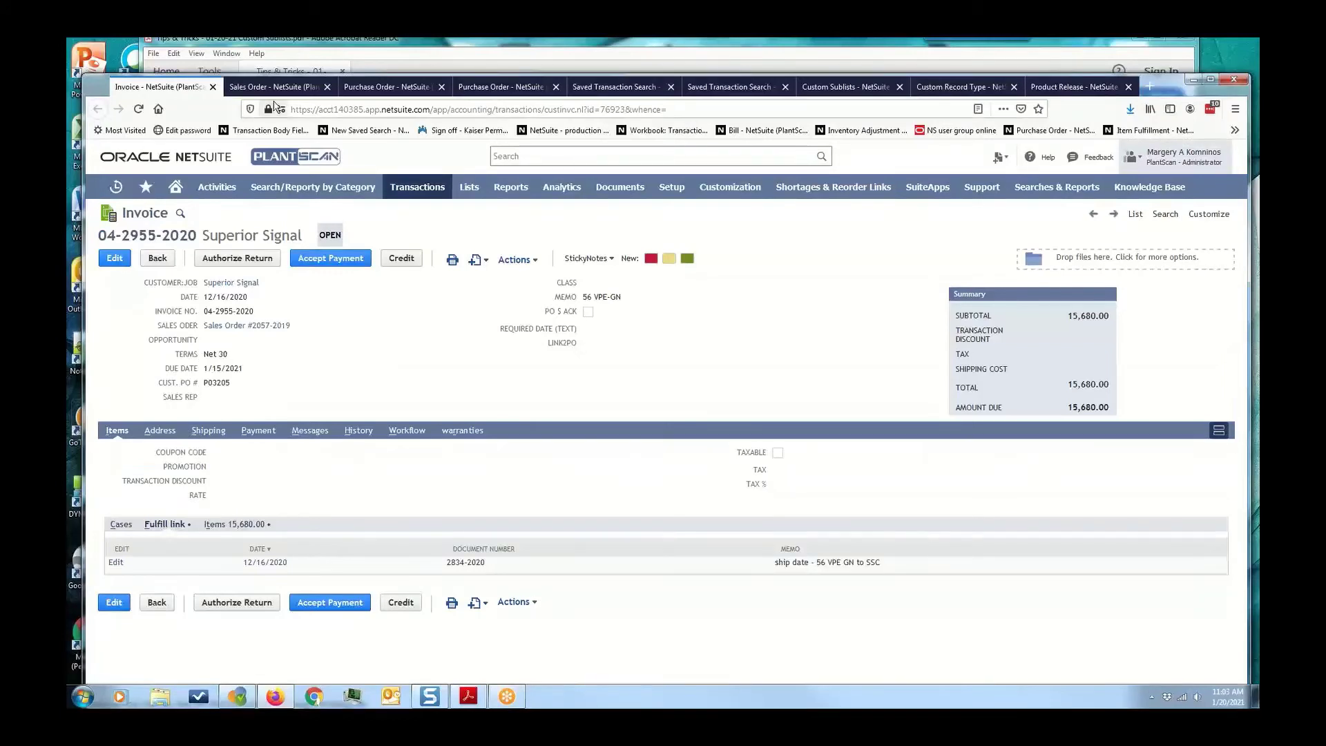
click(822, 92)
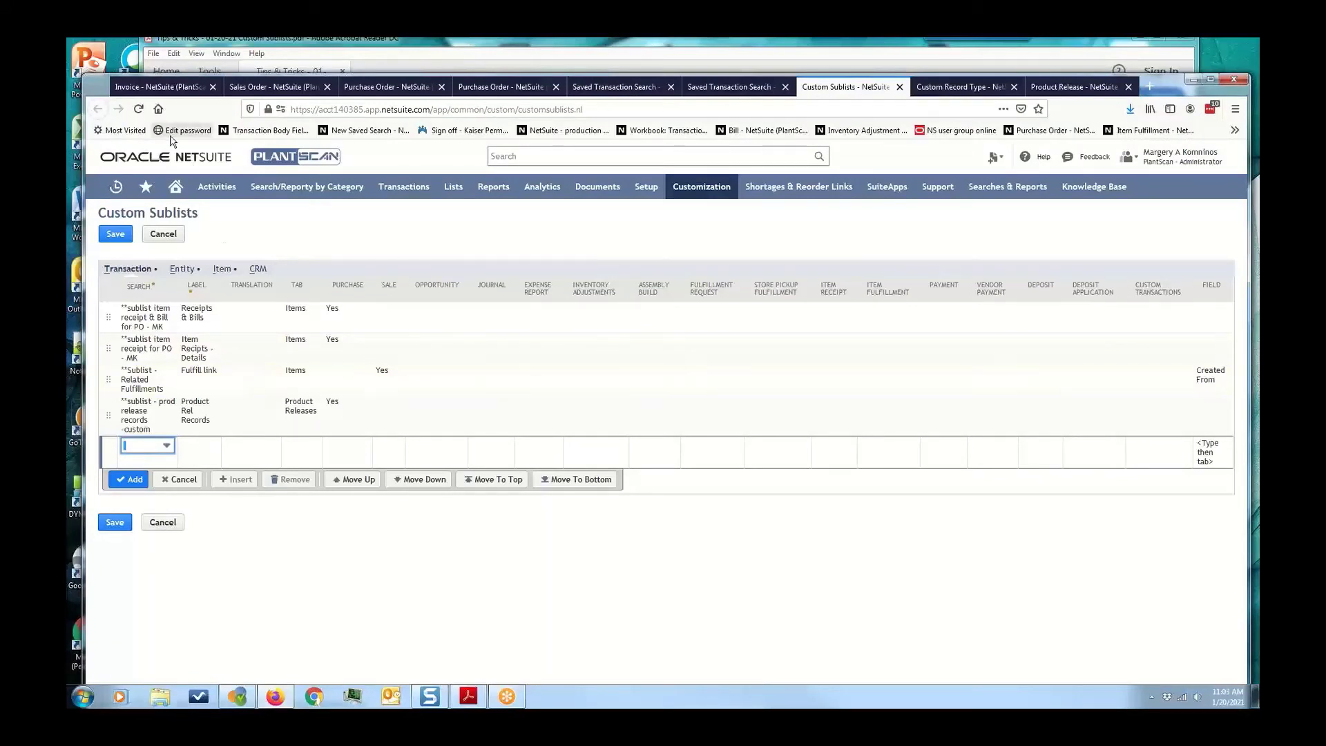
click(151, 87)
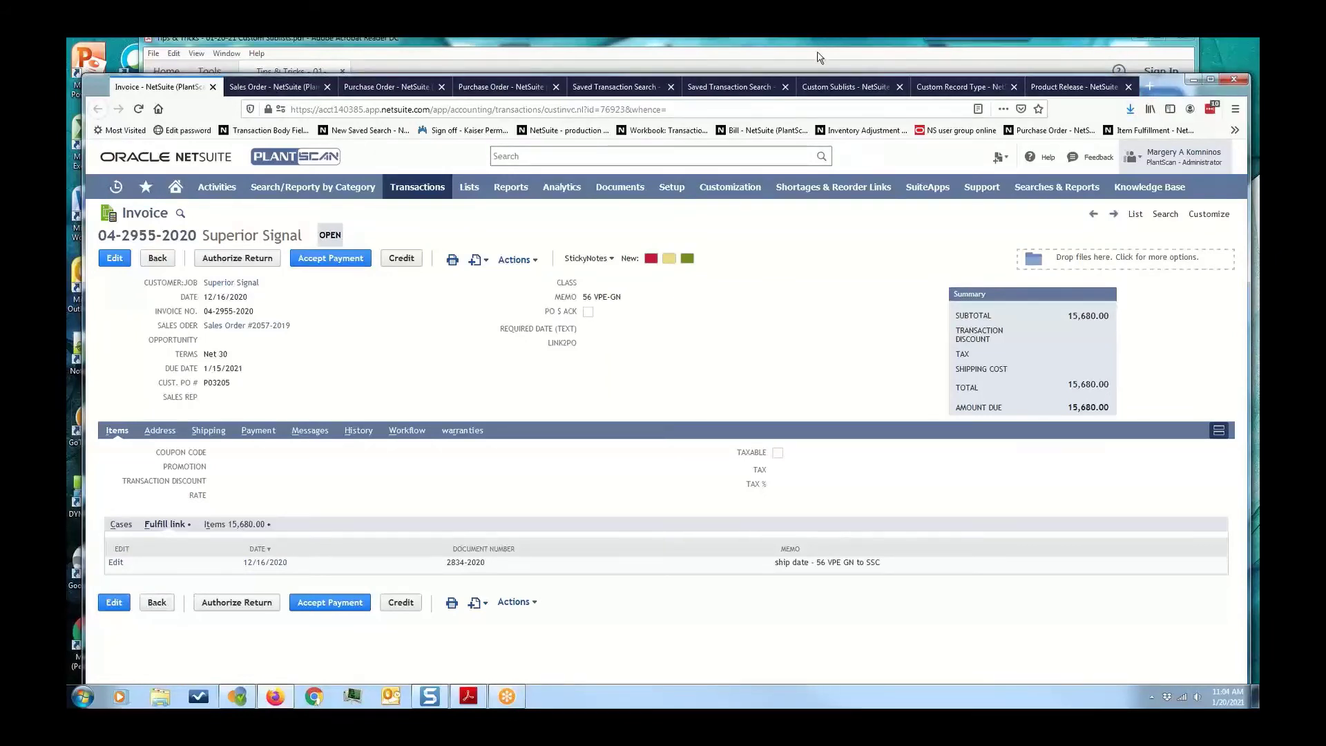
- Bring the slide deck forward and advance to page 5, the customer invoices and CM search example
click(901, 64)
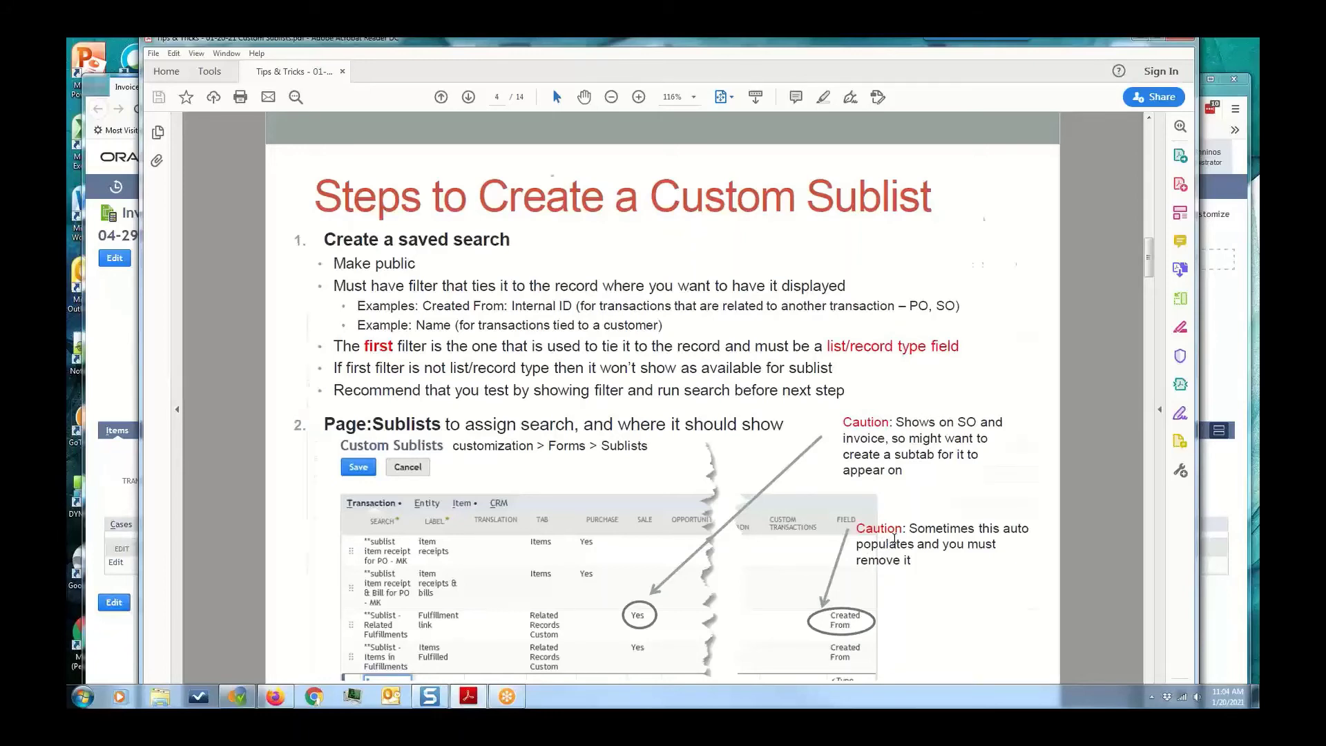
key(Page_Down)
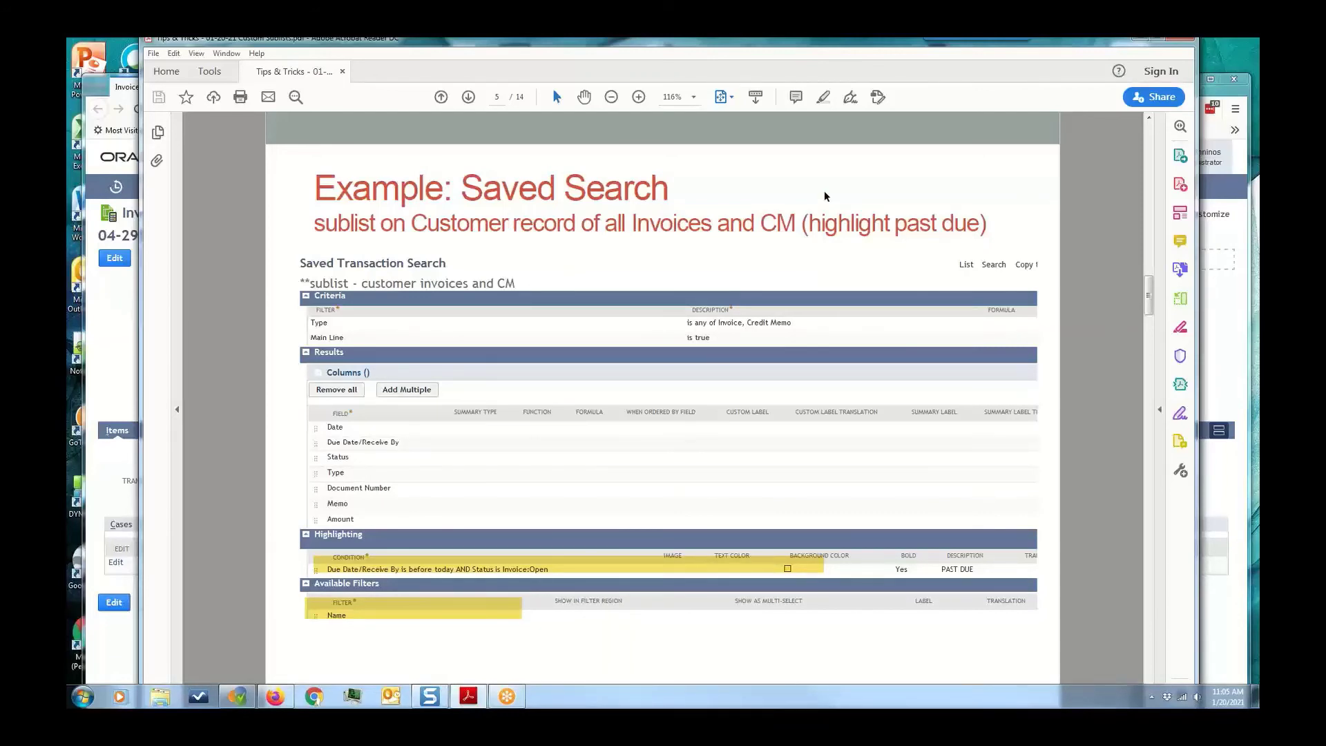
- Page through the slides to page 11, the product release PO saved search example
key(Page_Down)
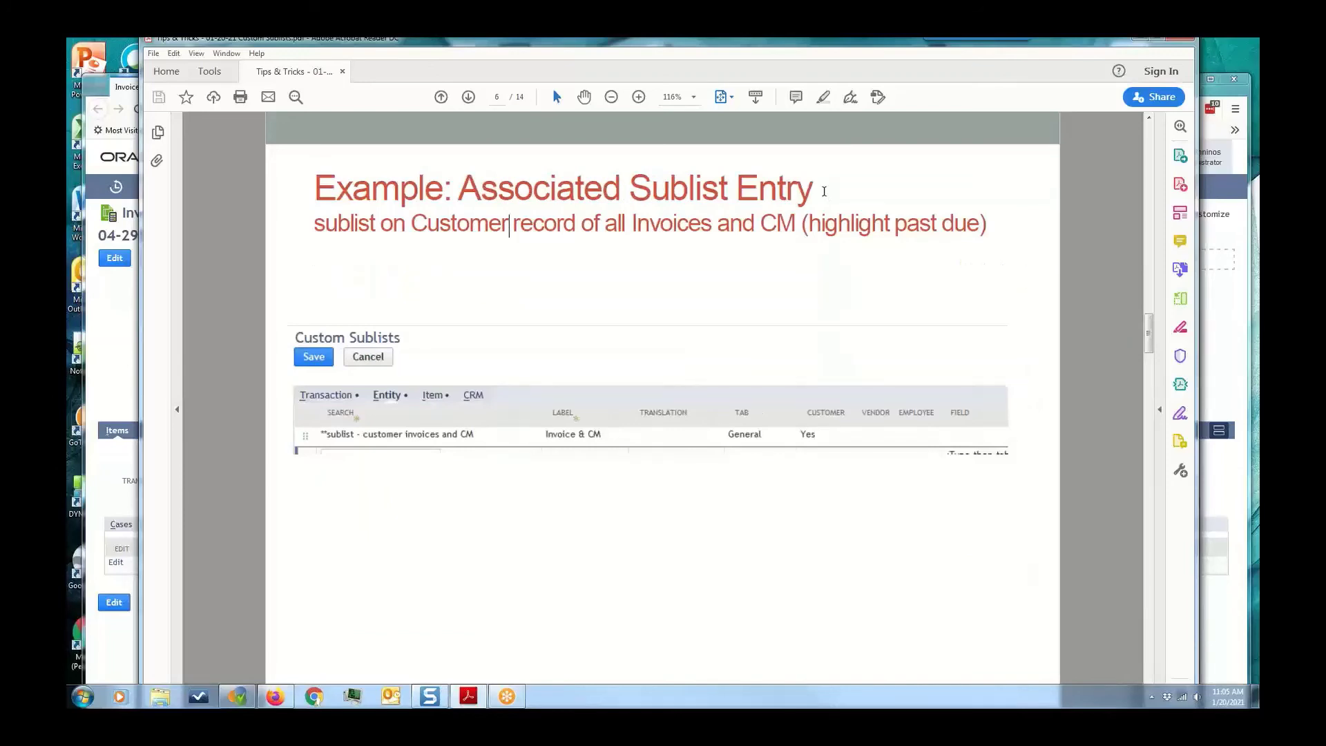
key(Page_Down)
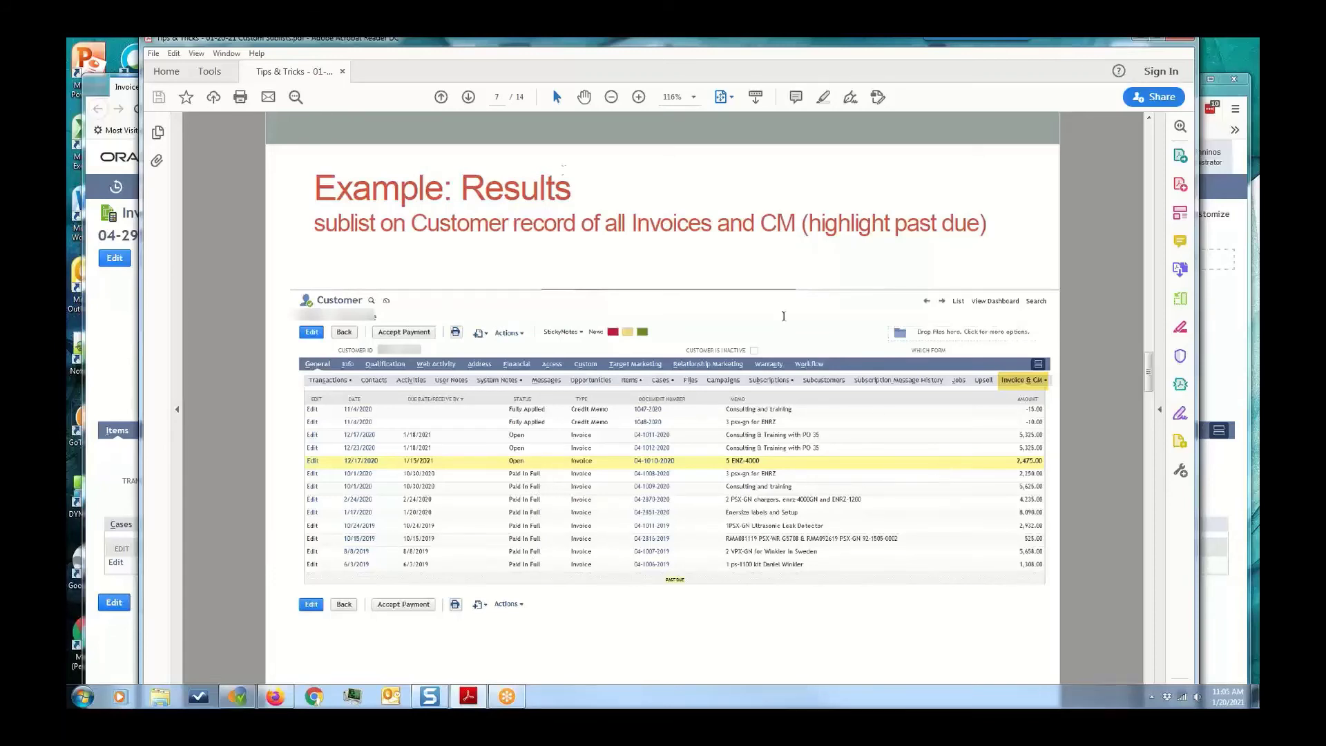
key(Right)
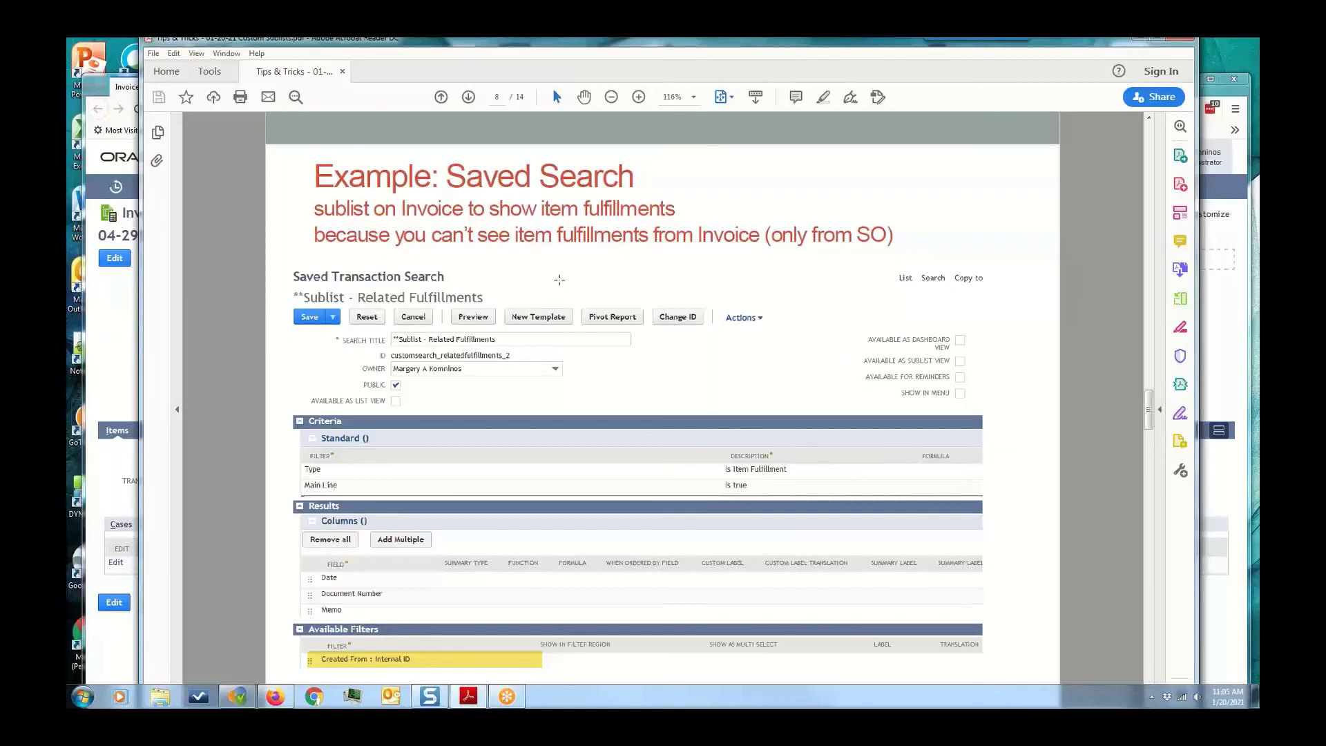
key(Right)
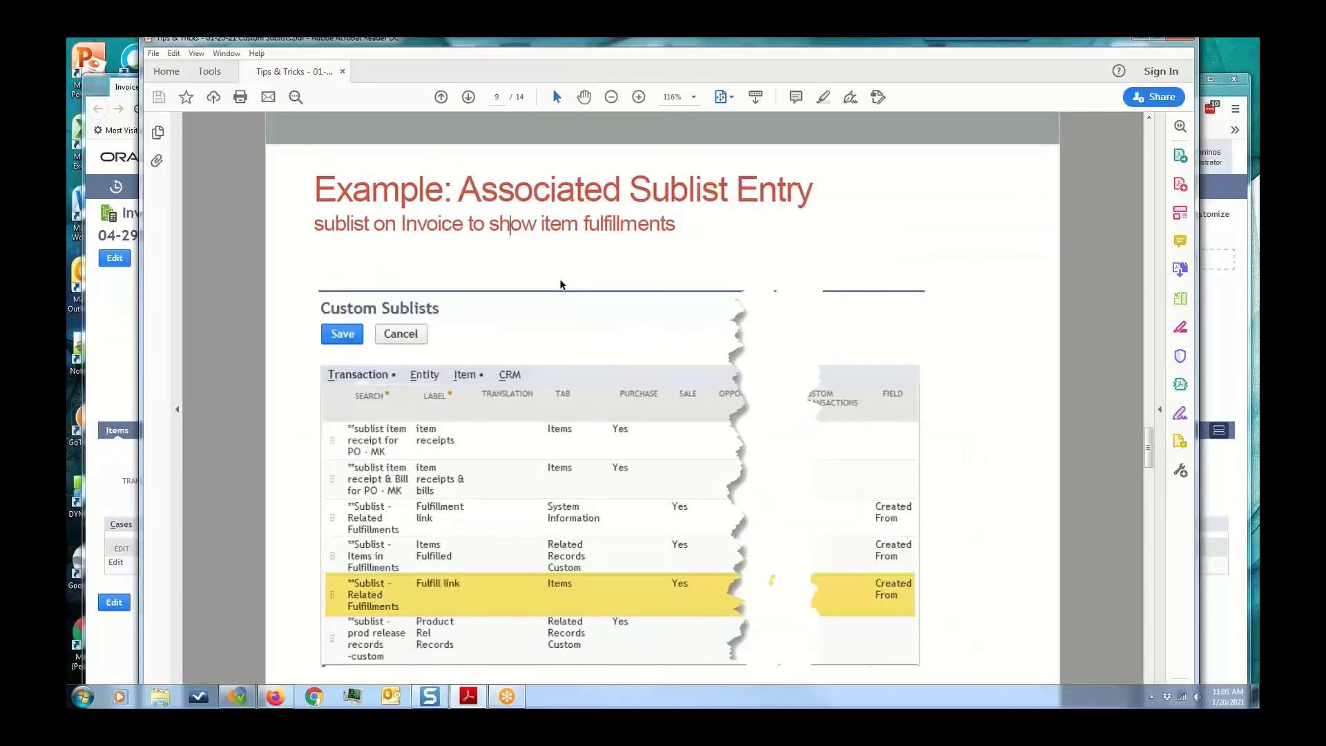
key(Right)
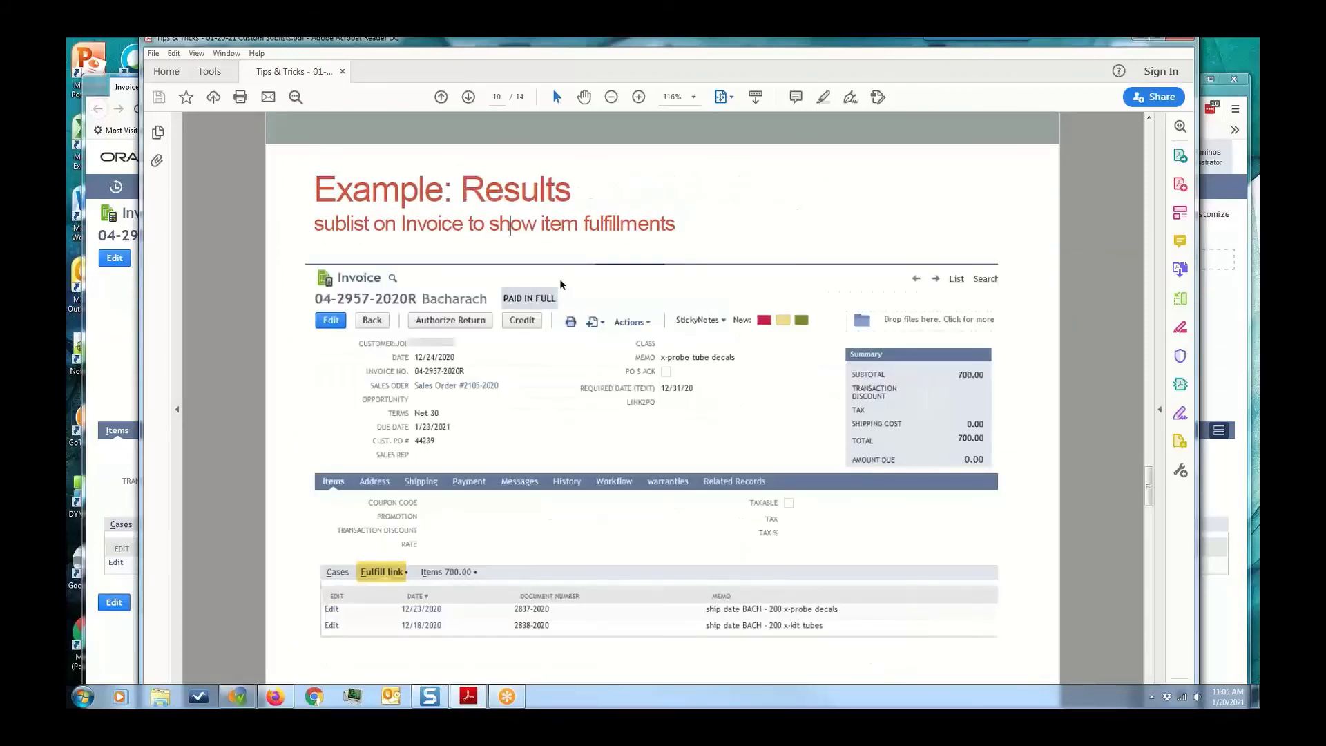
key(Right)
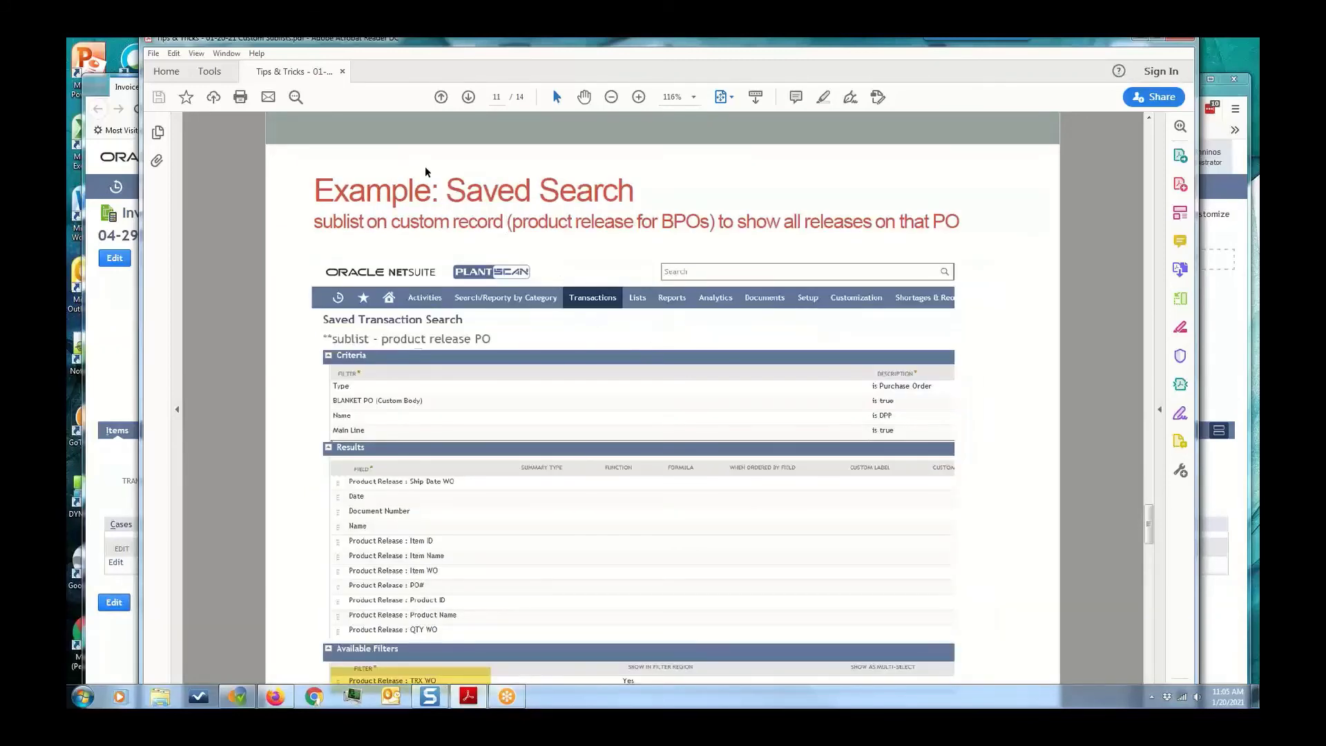
click(507, 222)
- In NetSuite, view the Product Release record type's Fields and Sublists subtabs and its Search choices
click(108, 305)
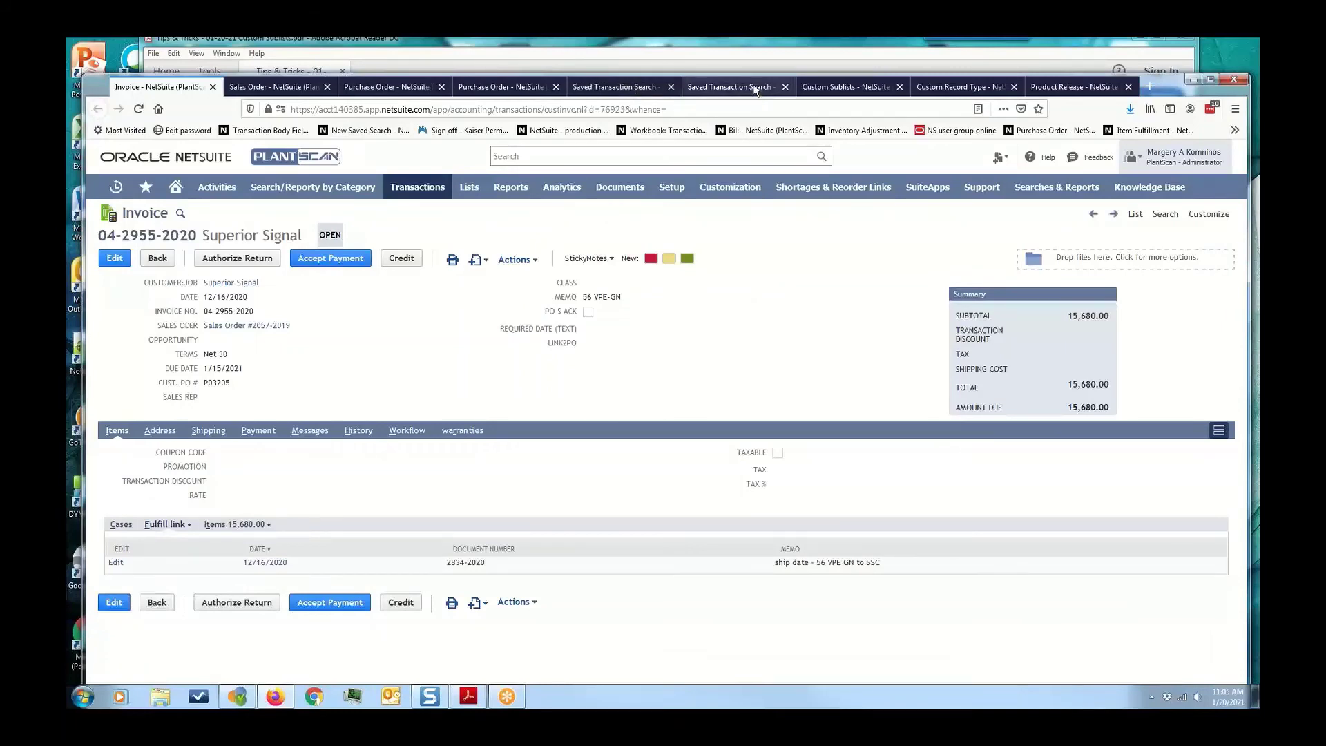
click(953, 88)
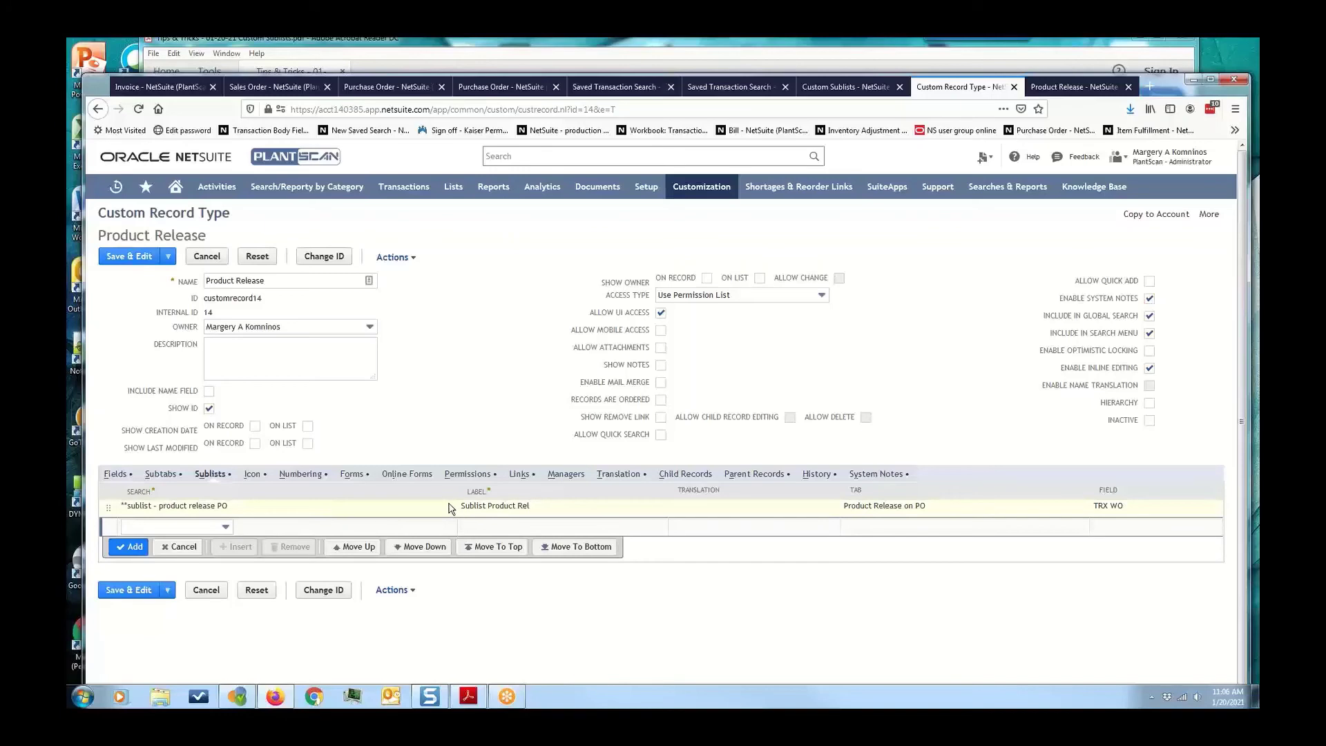
click(839, 94)
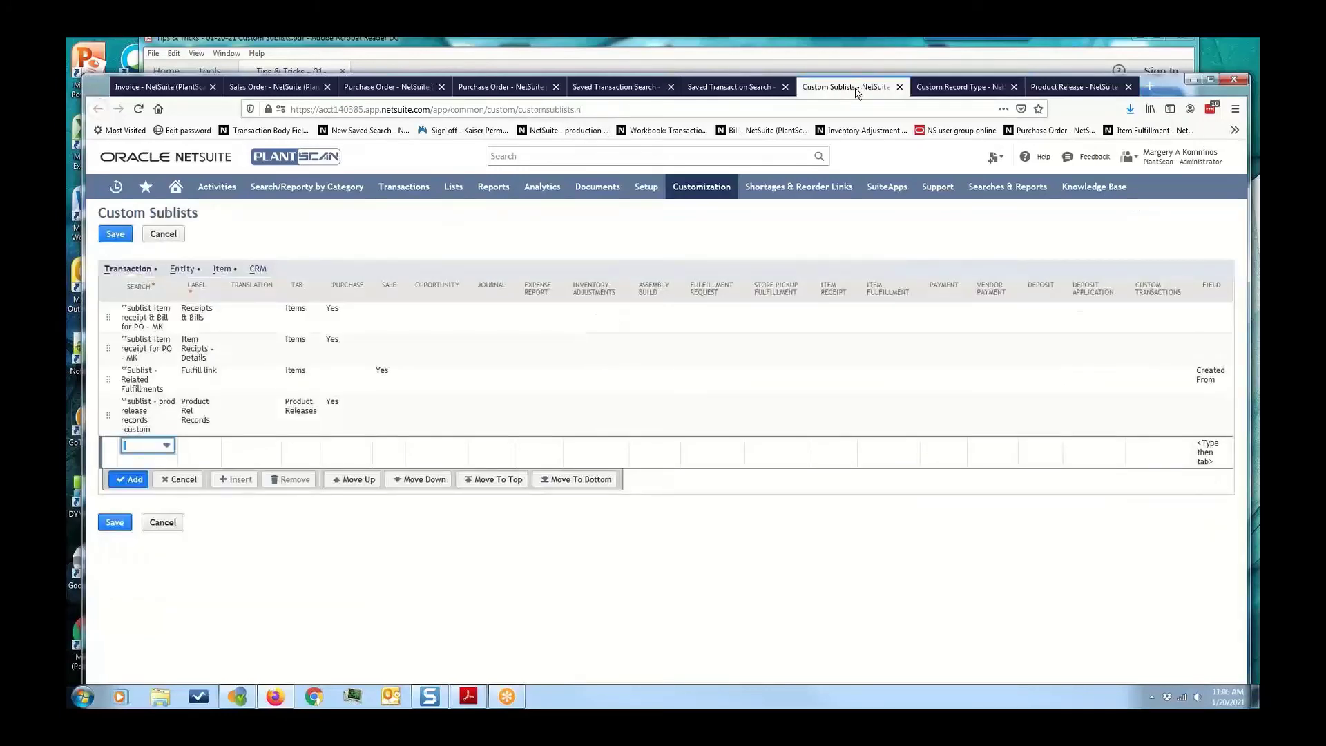
click(934, 94)
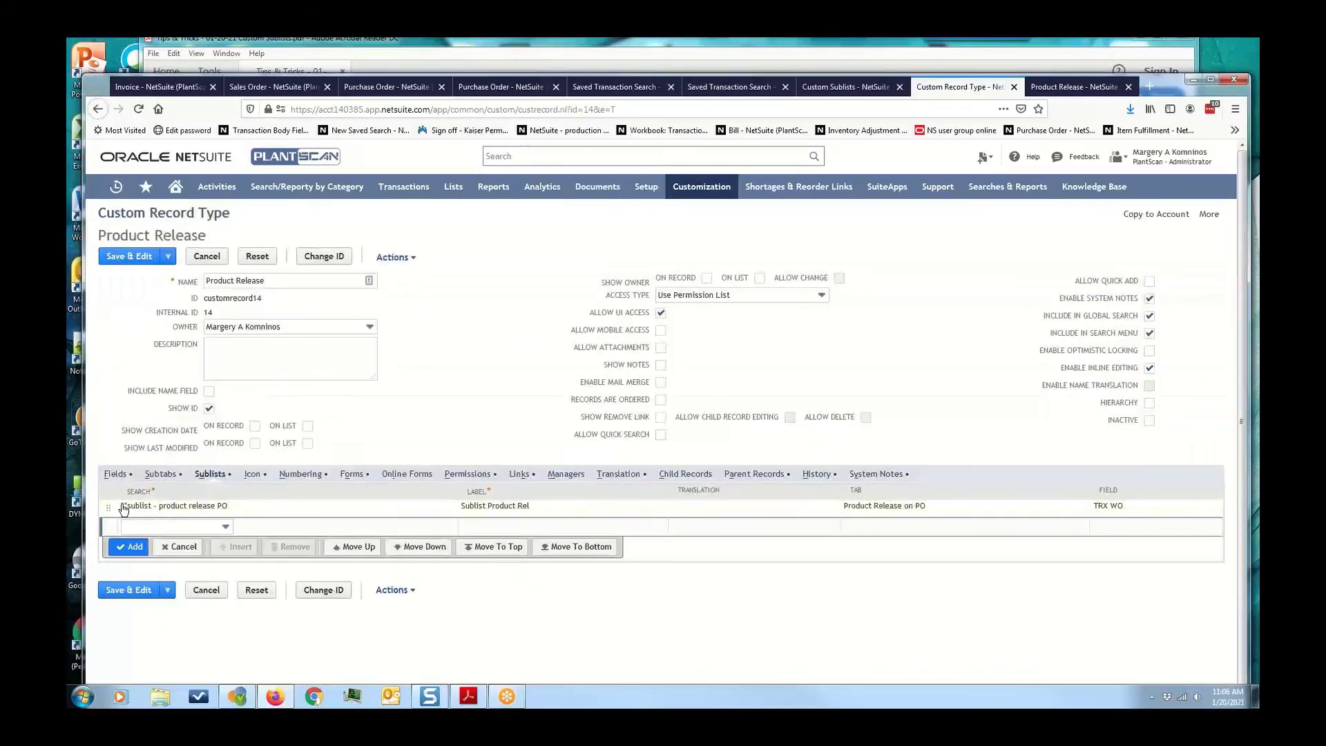
click(110, 476)
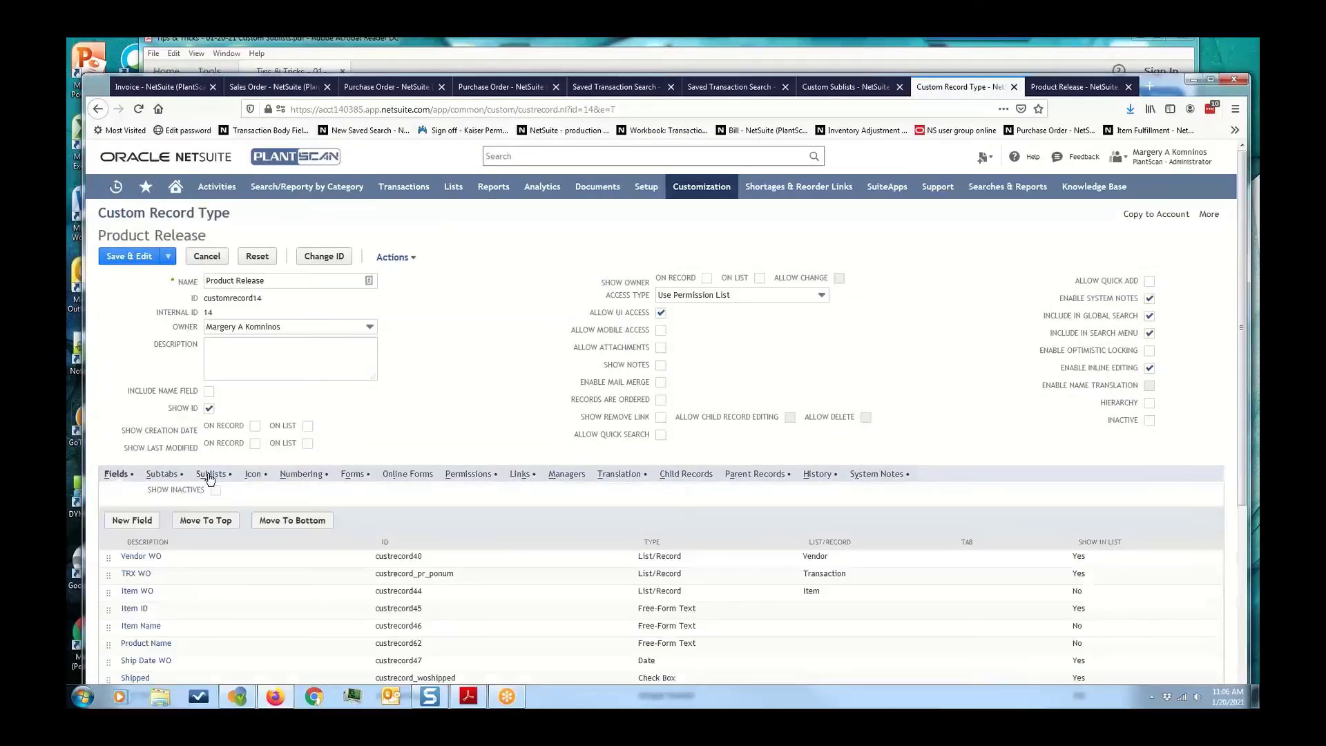
click(211, 476)
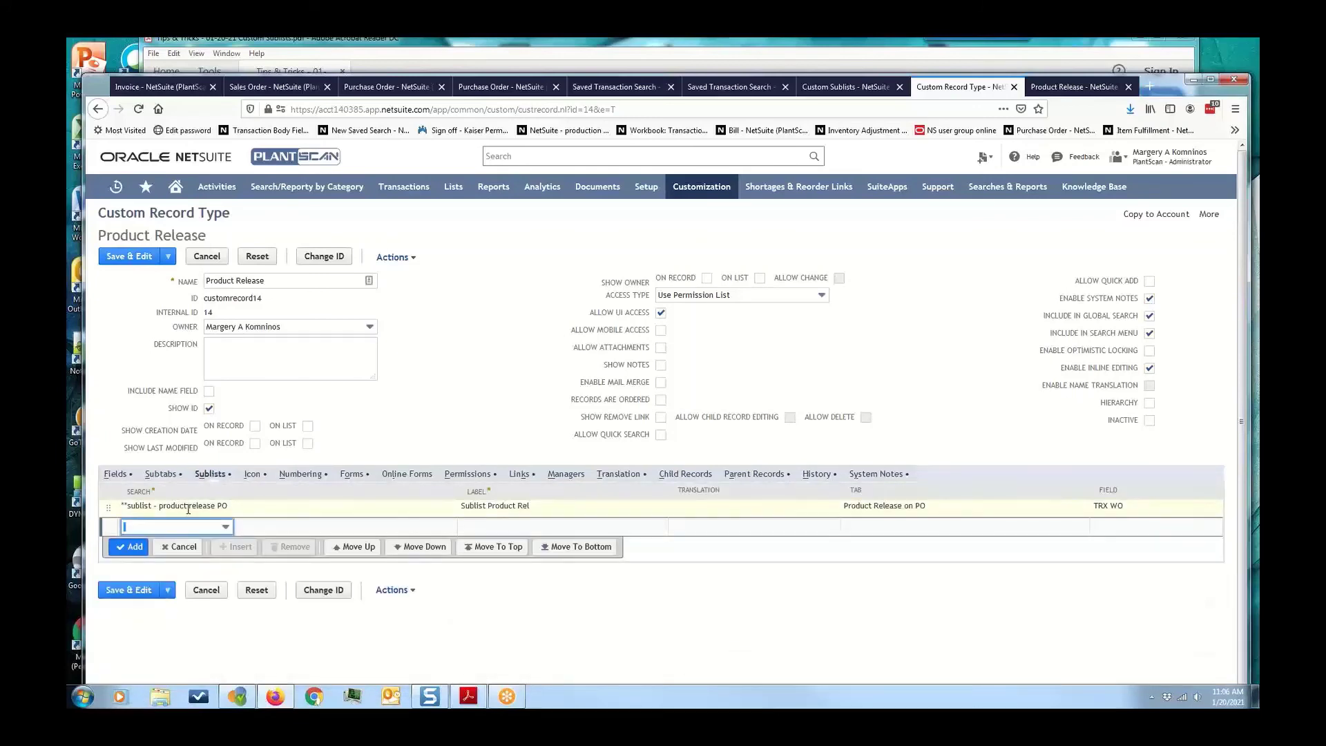
click(226, 529)
click(226, 530)
- Review Product Release record 605's sublist of two 112-unit Touch Probe-Resonator releases dated 2/8/2021 and 3/8/2021
click(1053, 88)
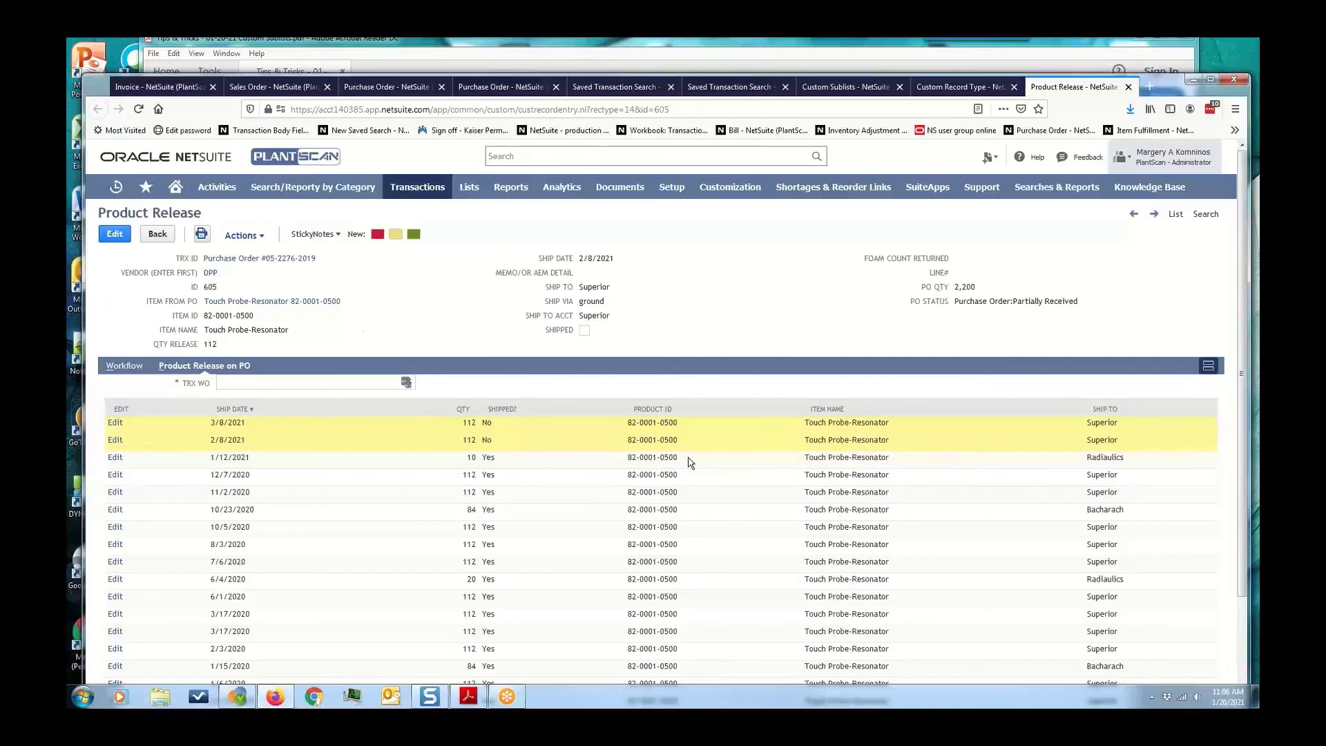
scroll(694, 453, down, 1)
scroll(694, 453, up, 1)
scroll(760, 483, down, 3)
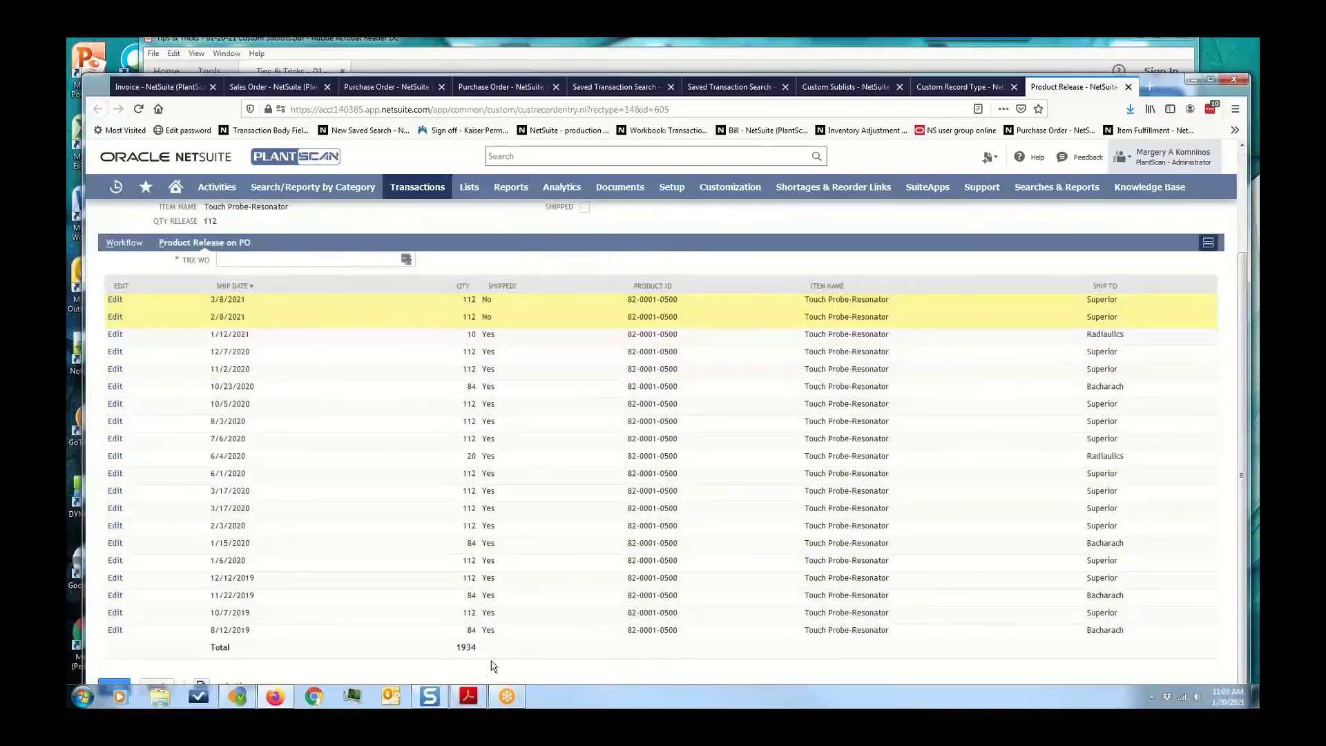
scroll(503, 634, up, 1)
scroll(503, 633, up, 2)
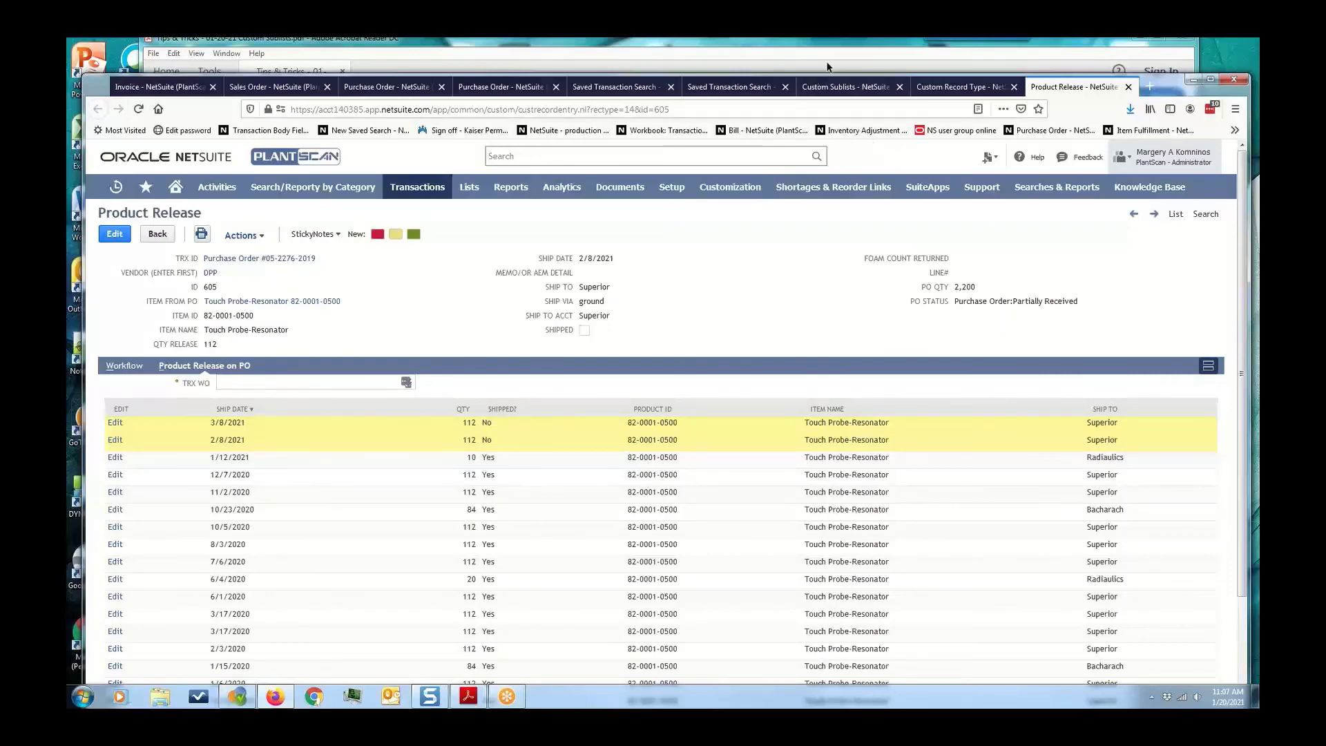
- Advance the Acrobat slide deck to the final Q&A slide, page 14 of 14, and nudge the window
click(849, 57)
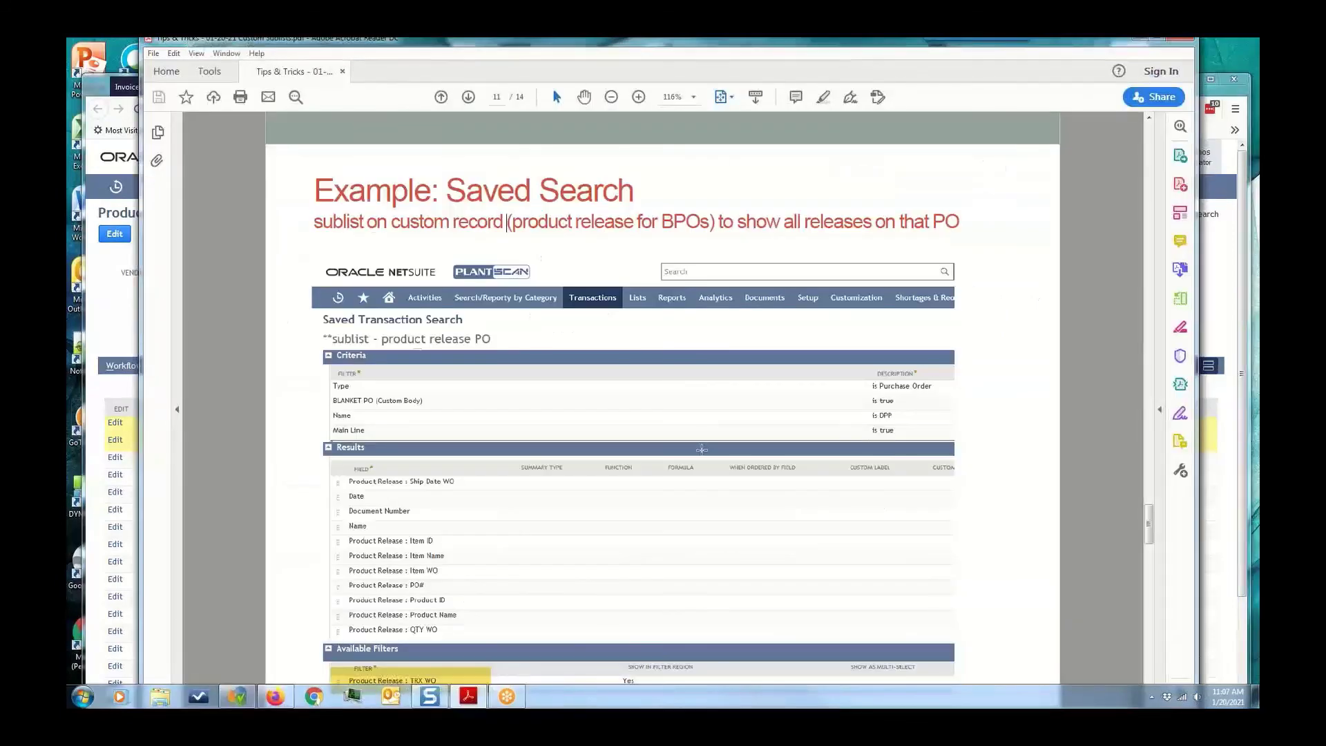
key(Right)
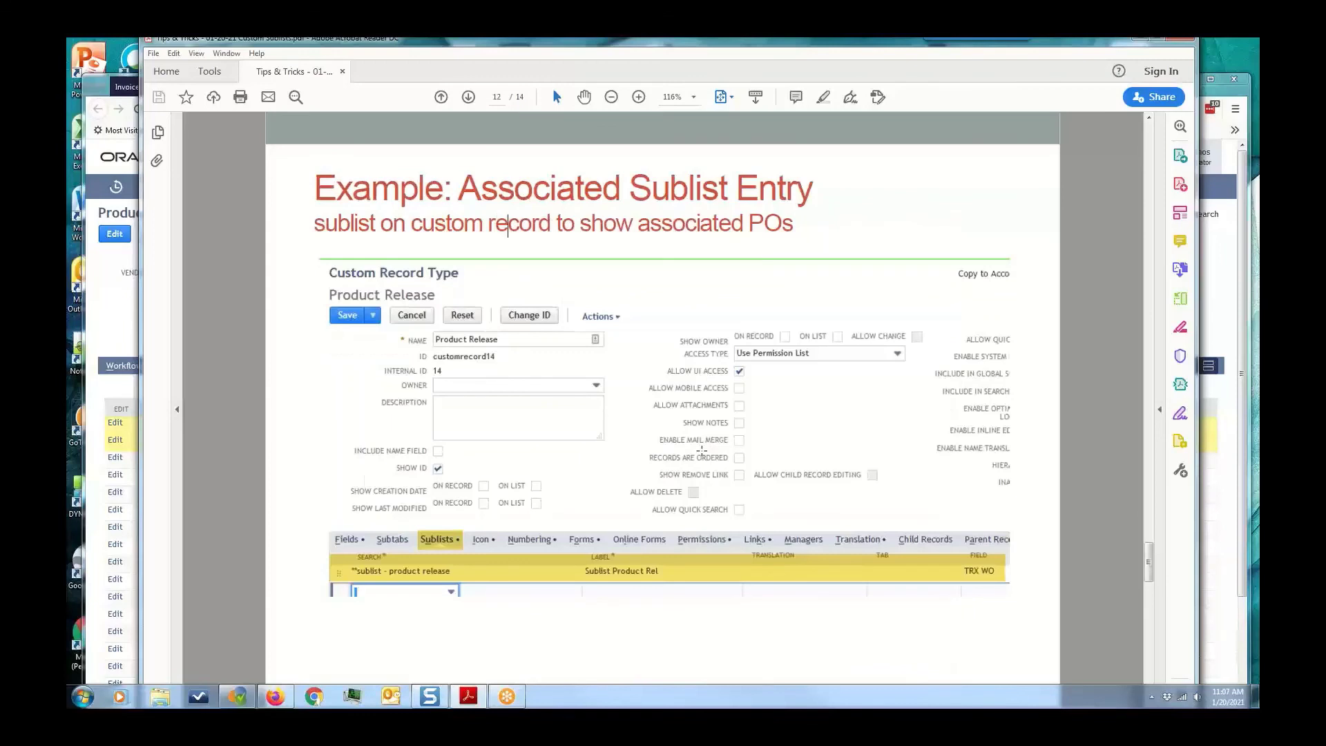
key(Right)
key(Right)
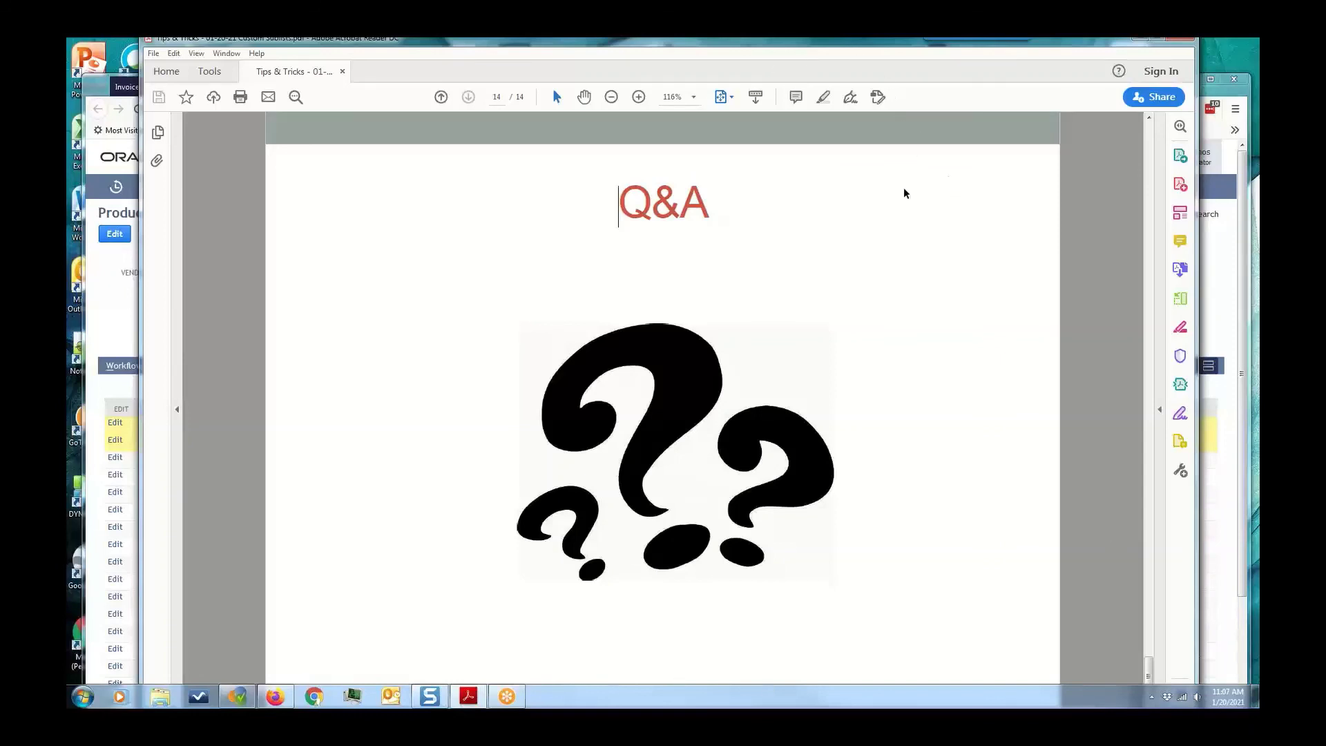
mouse_move(863, 44)
mouse_down()
mouse_move(834, 44)
mouse_move(861, 44)
mouse_up()
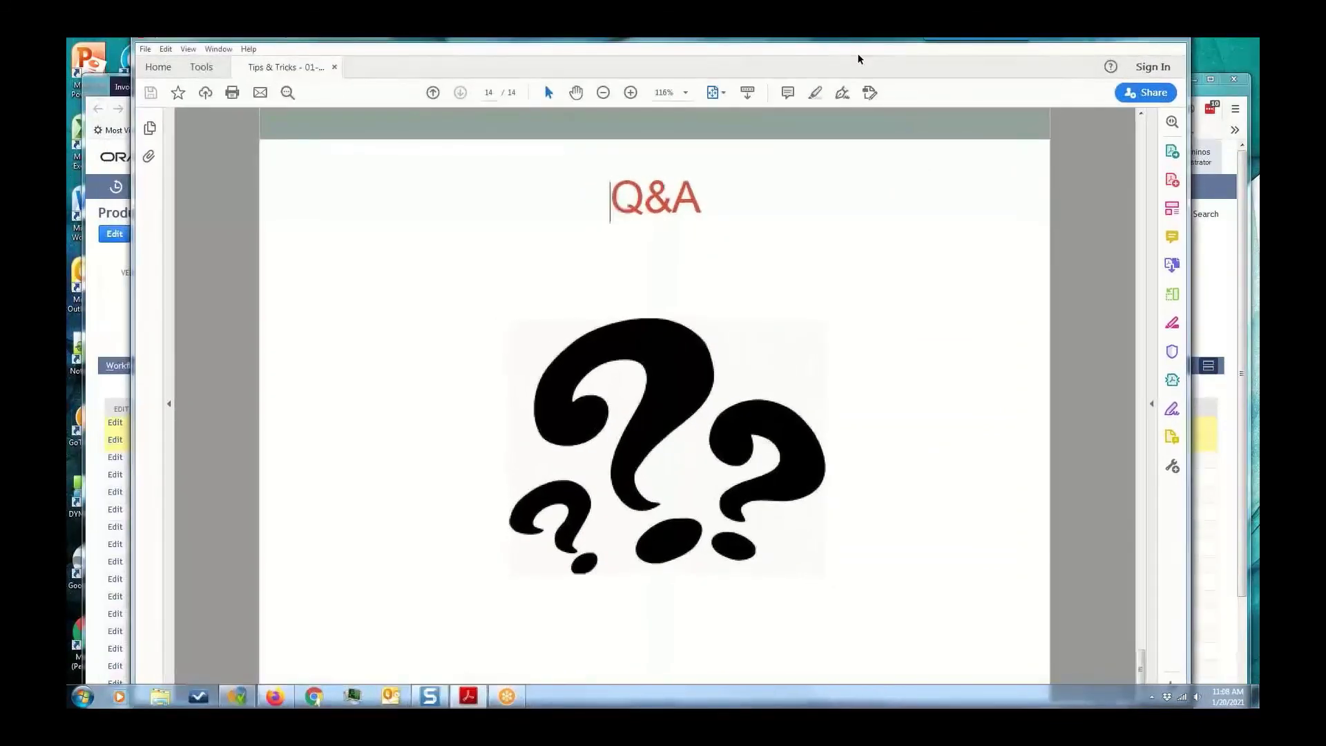